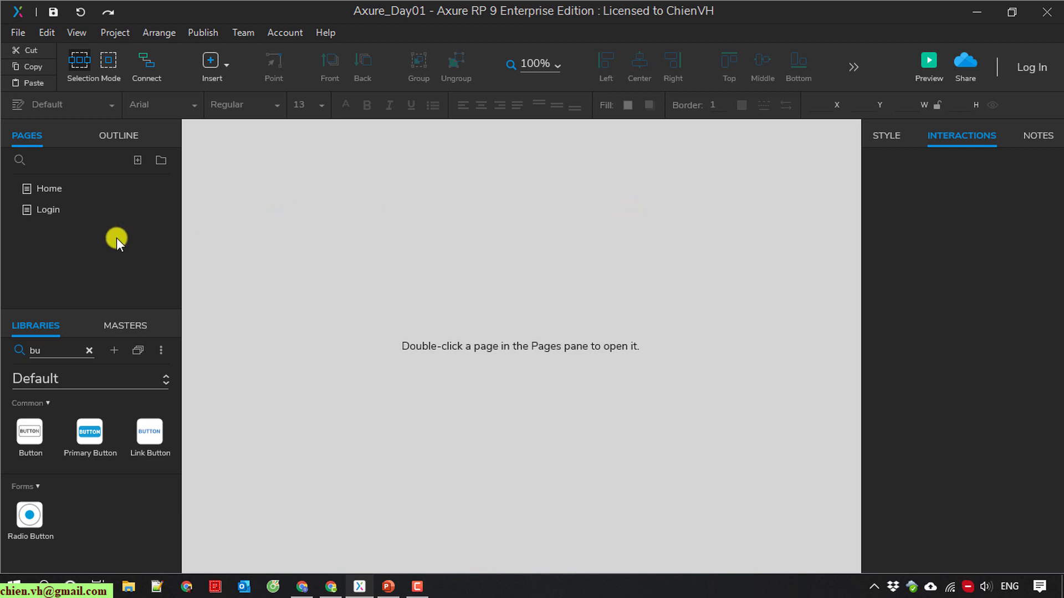
Add a new page named Products below the Login page and open it for editing.
click(48, 212)
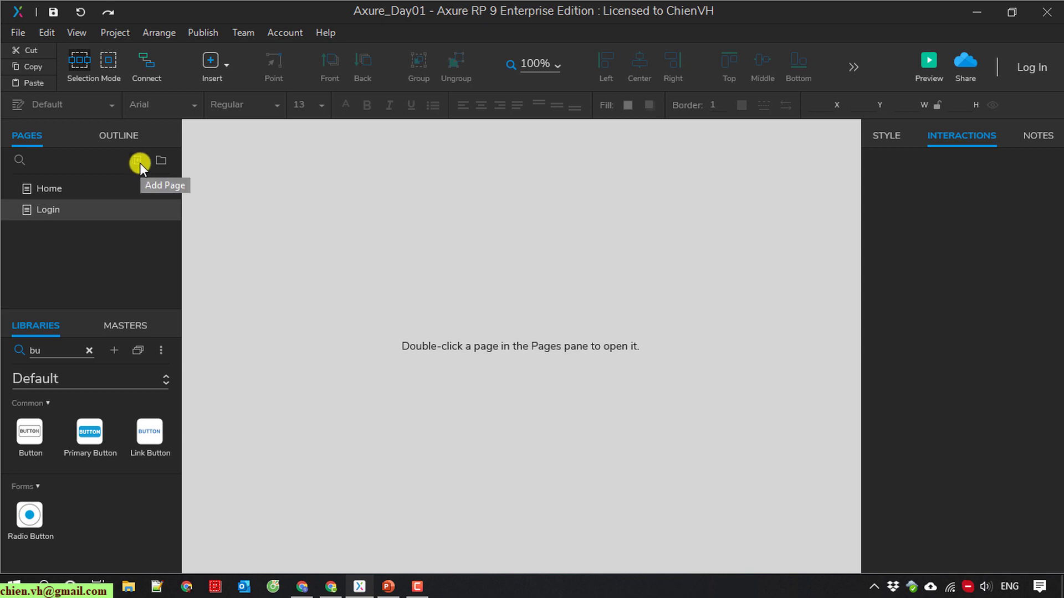
click(137, 161)
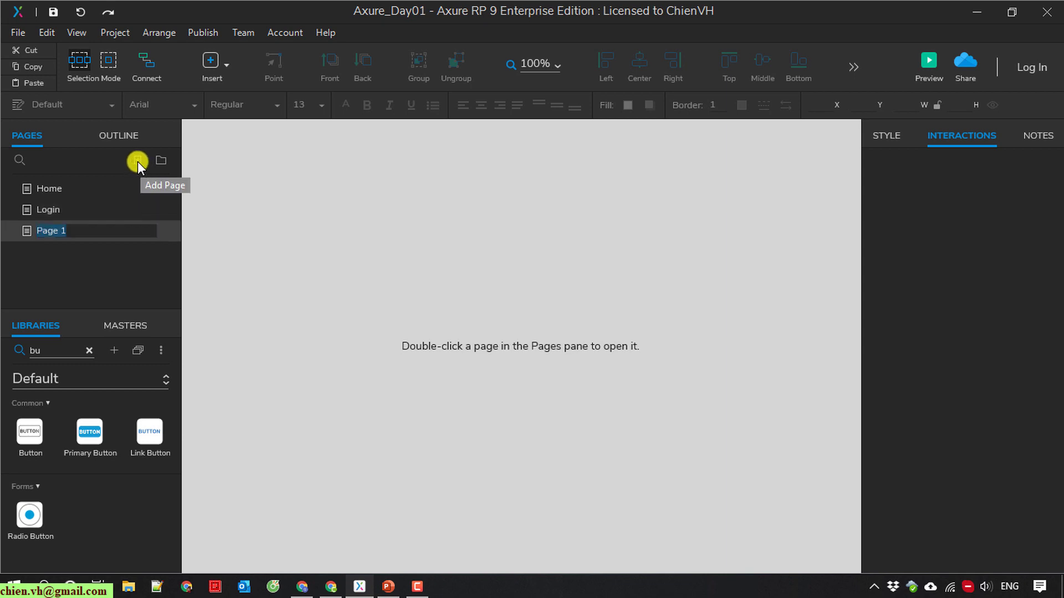
text(Products)
key(Return)
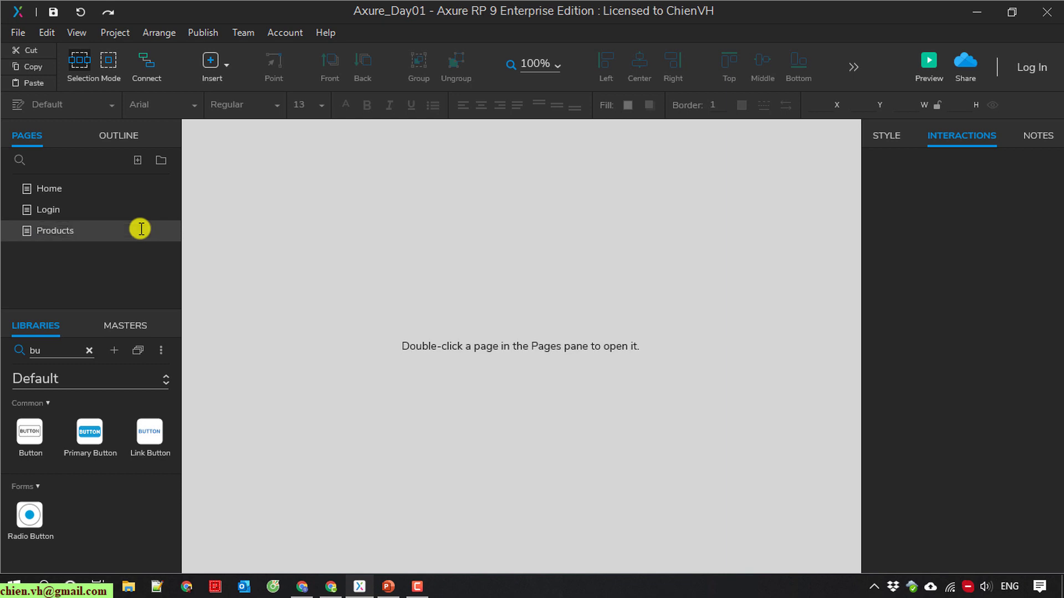
double_click(52, 231)
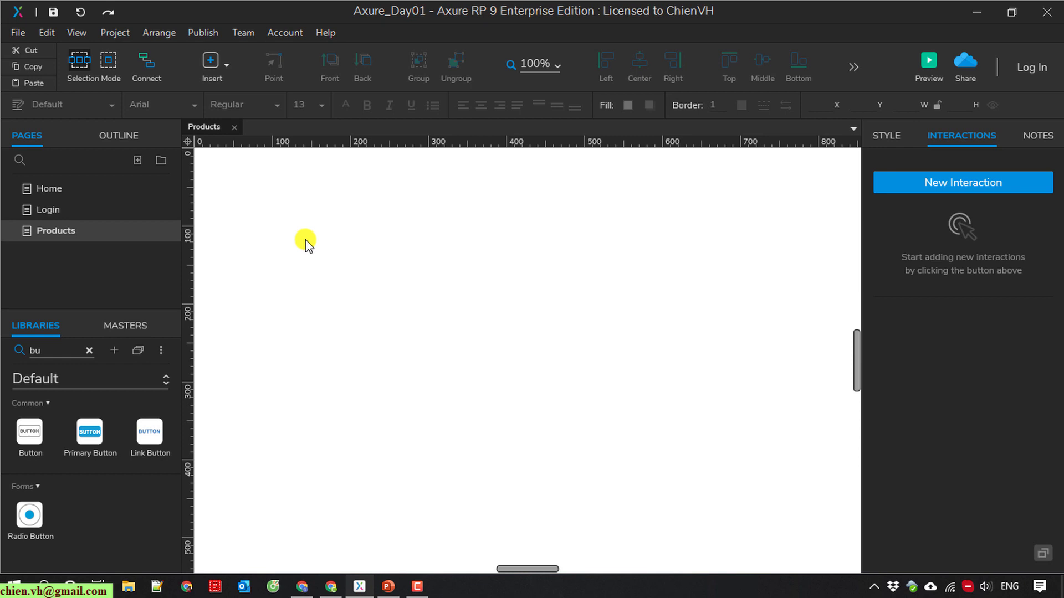
Place a row of three evenly spaced image widgets, each about 195 by 170, near the upper edge of the Products page.
click(89, 351)
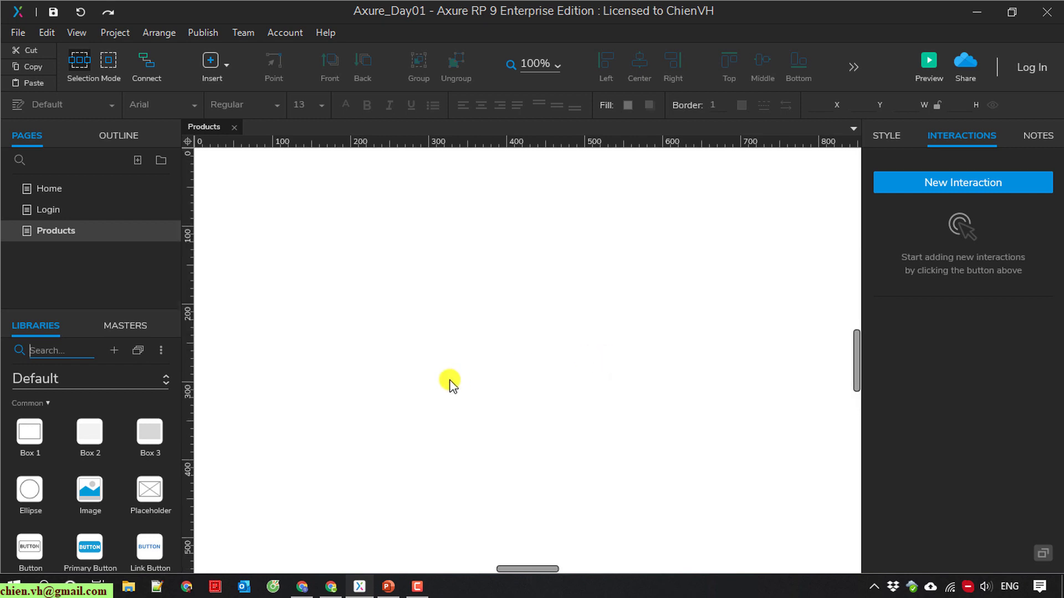
drag(109, 482, 262, 190)
drag(500, 267, 550, 261)
drag(414, 280, 730, 284)
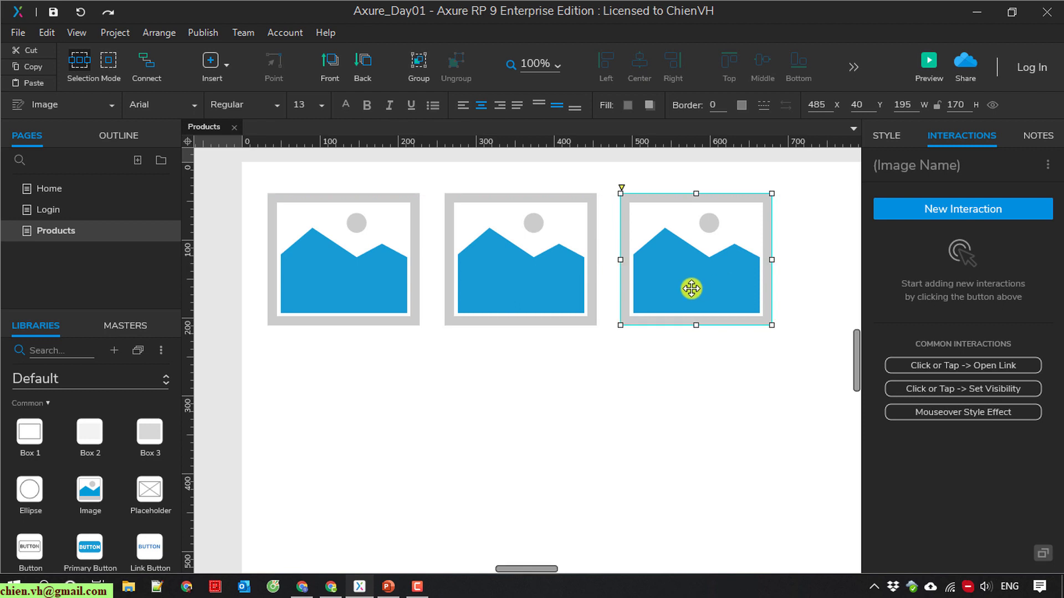
Duplicate the three images together to form a second row directly beneath the first.
ctrl+click(532, 297)
ctrl+click(351, 302)
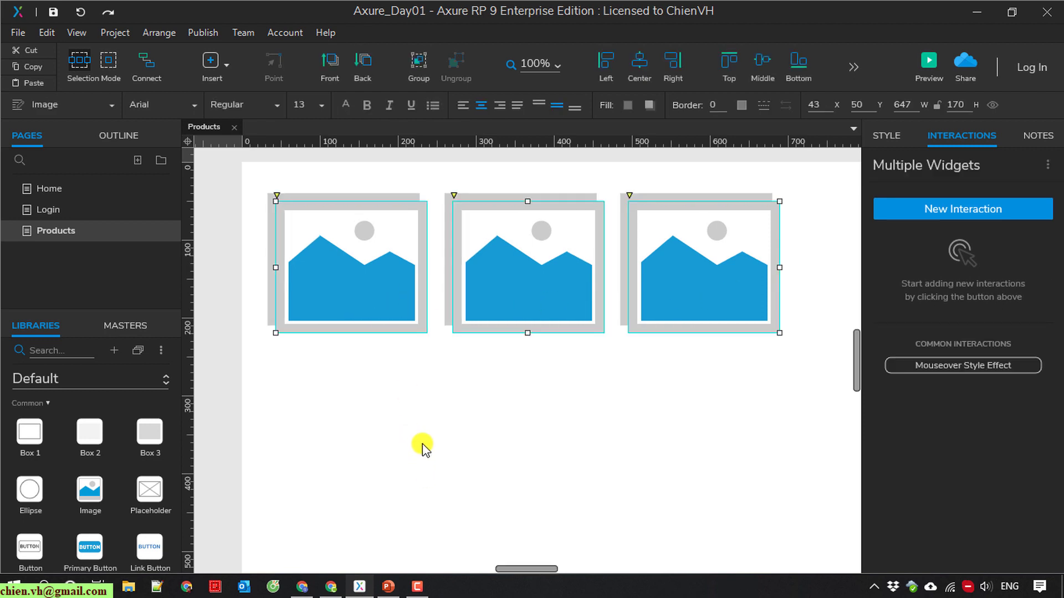
drag(393, 291, 372, 420)
click(809, 313)
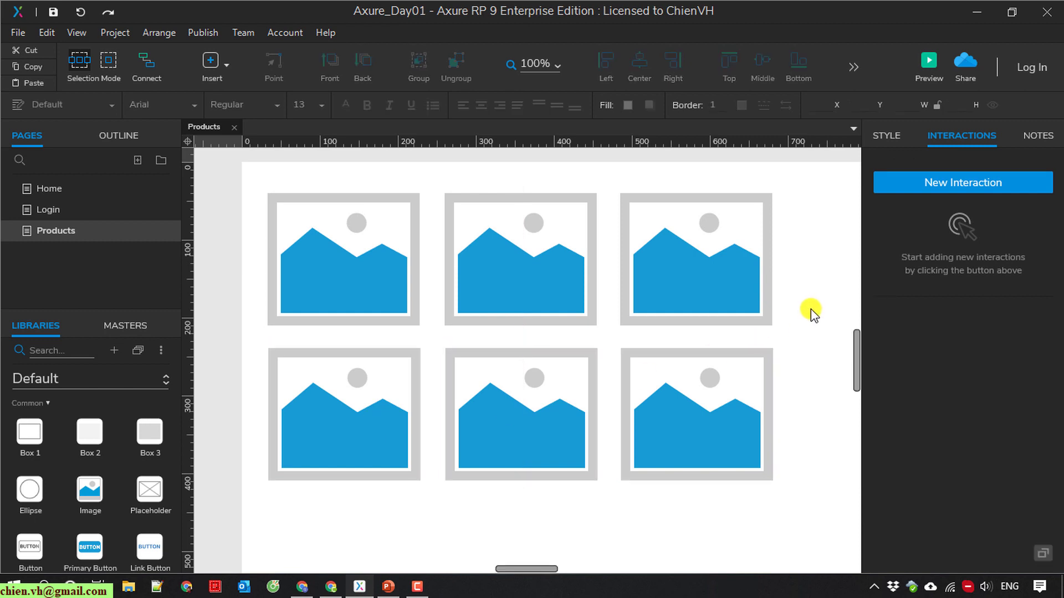
Add a dynamic panel below the image grid, sized about 647 by 261 to span all three columns.
click(344, 260)
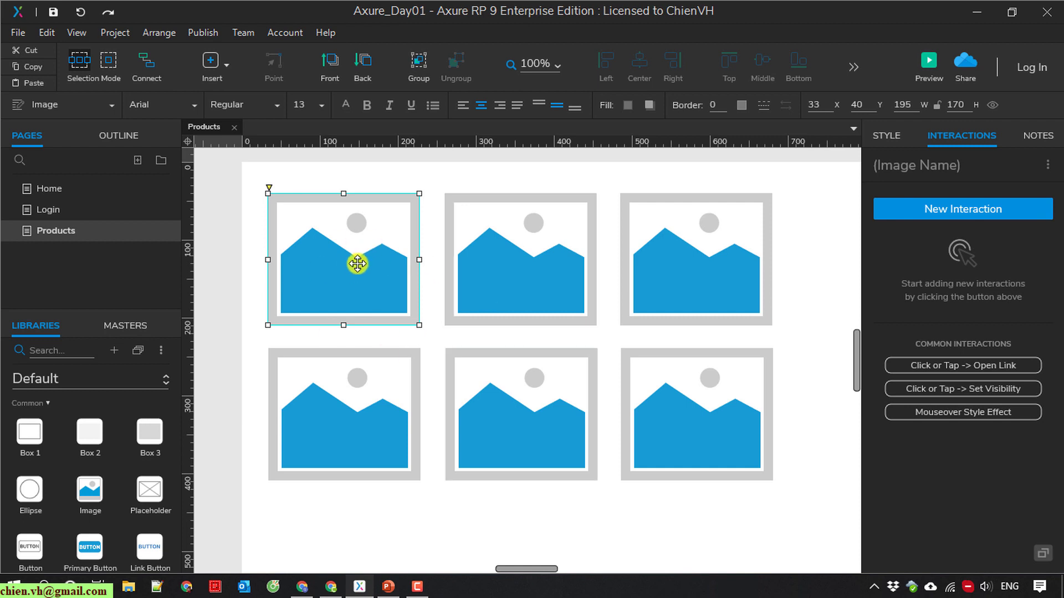
scroll(355, 320, down, 5)
click(345, 380)
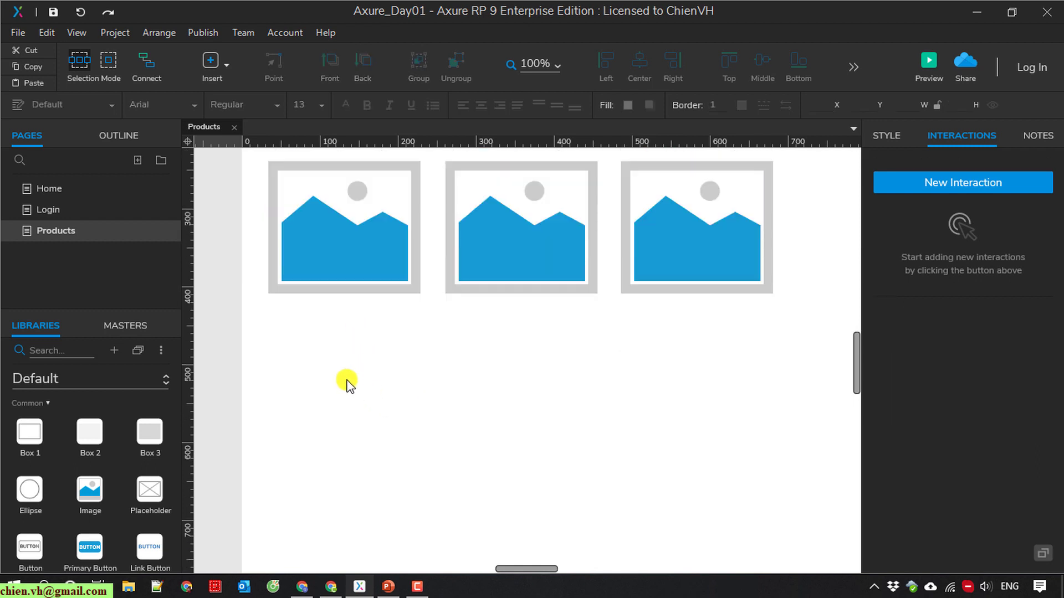
click(69, 353)
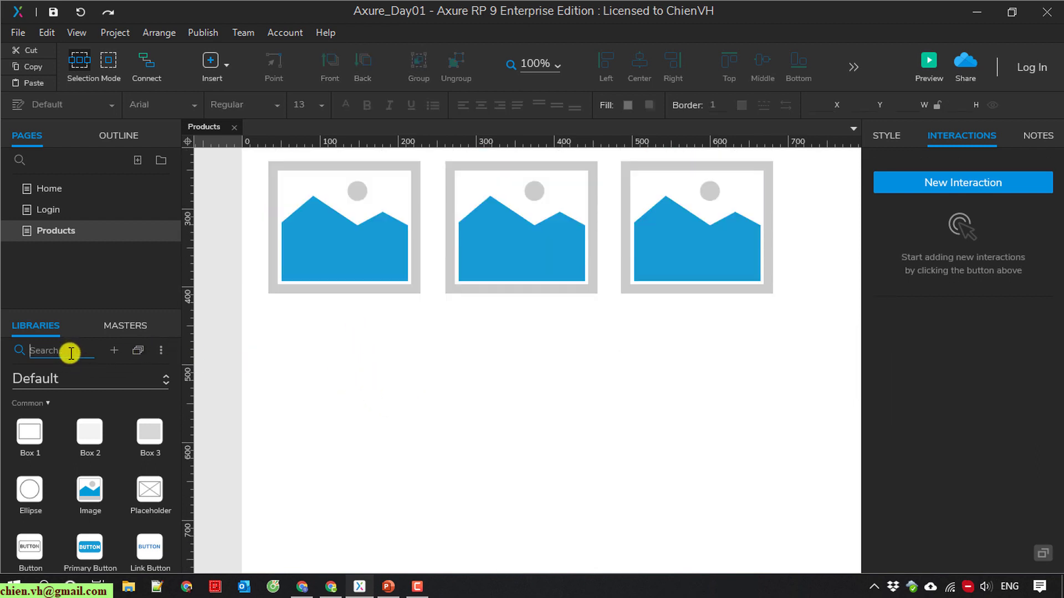
text(dyn)
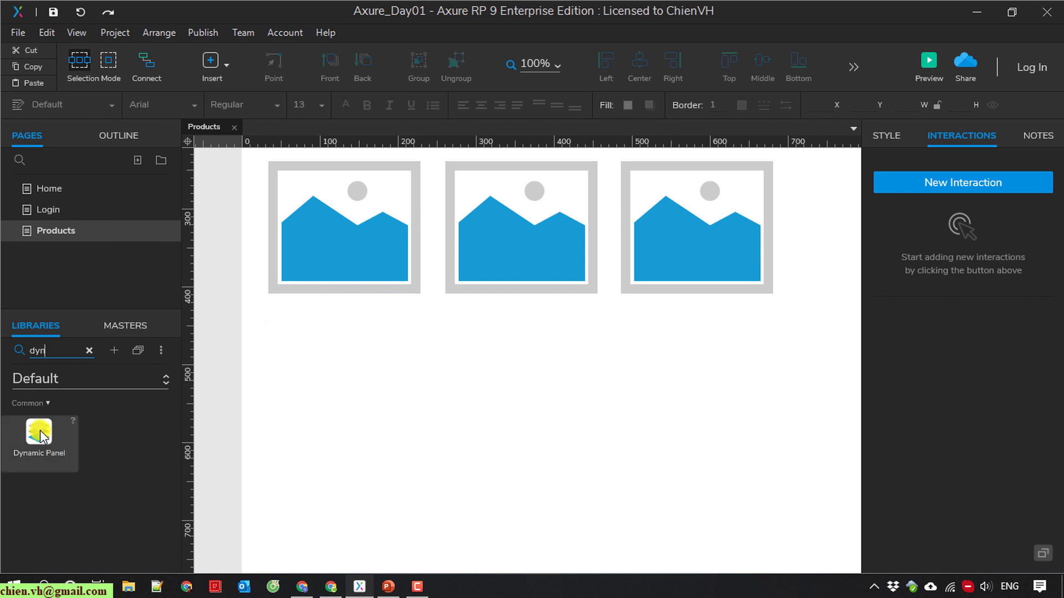
drag(36, 430, 269, 342)
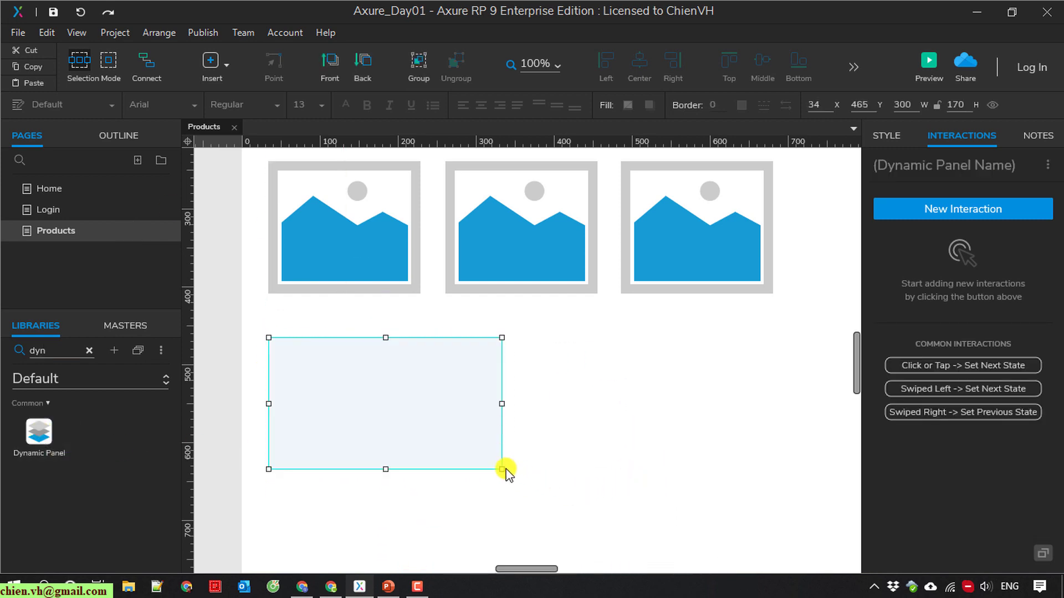
drag(499, 470, 772, 540)
click(817, 418)
Name the dynamic panel "Product Detail Page".
click(674, 410)
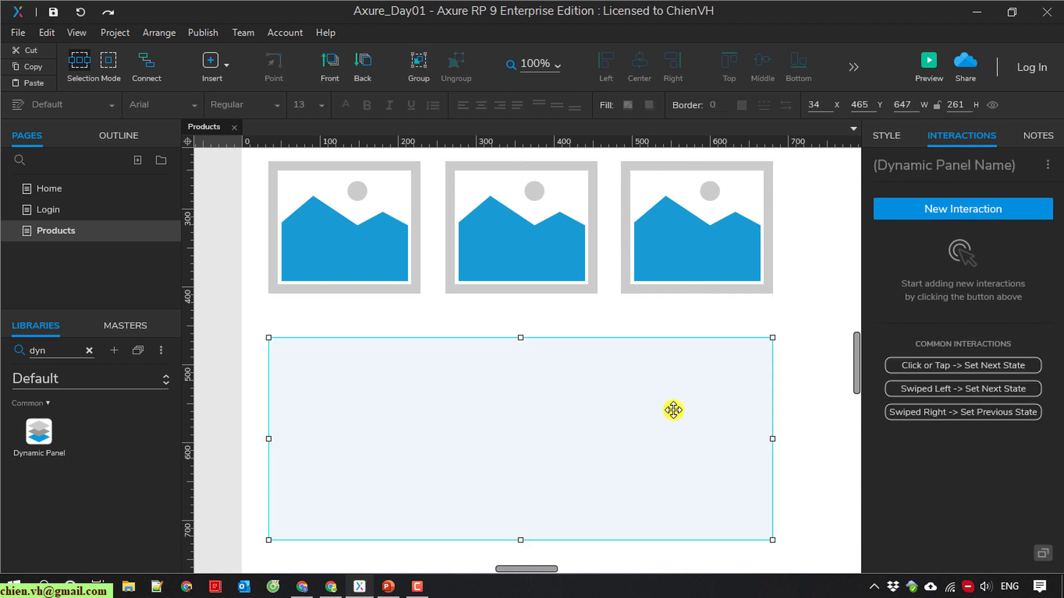
click(951, 165)
text(Product Detail Page)
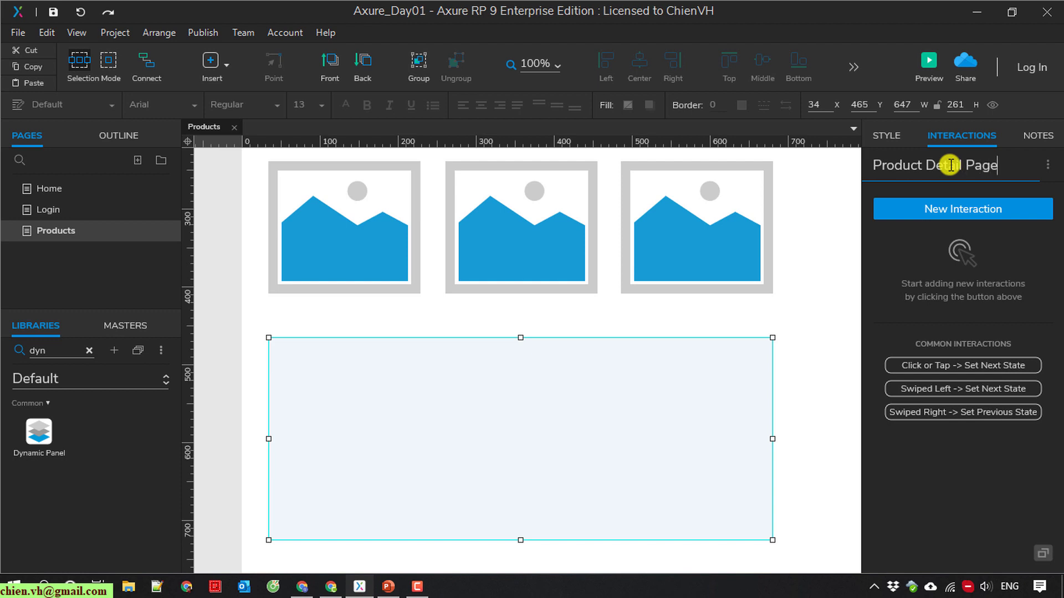
click(795, 344)
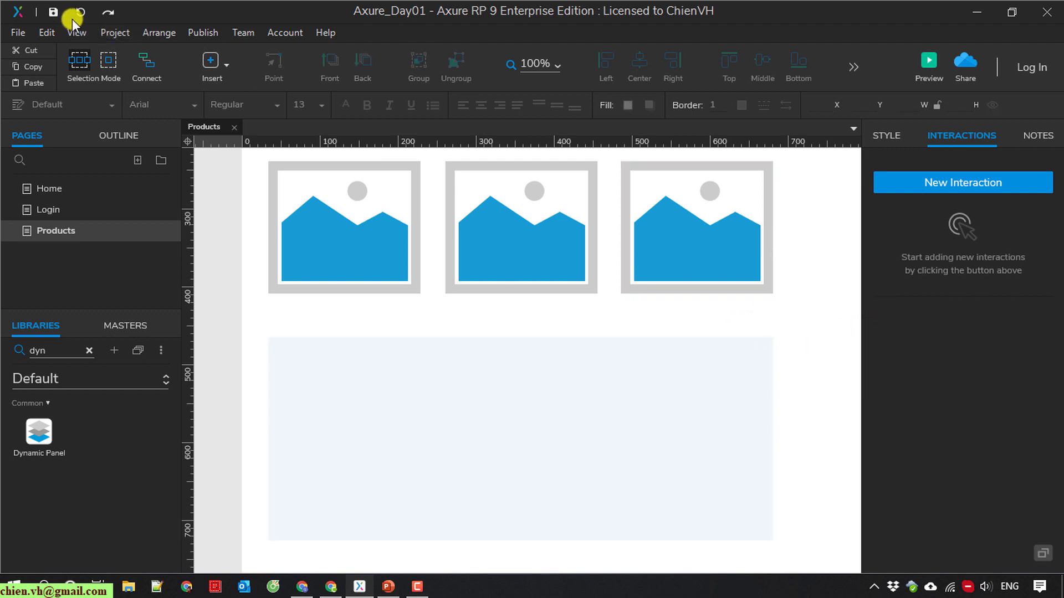
Open State1 of the Product Detail Page panel and place an enlarged image in its left half.
click(538, 397)
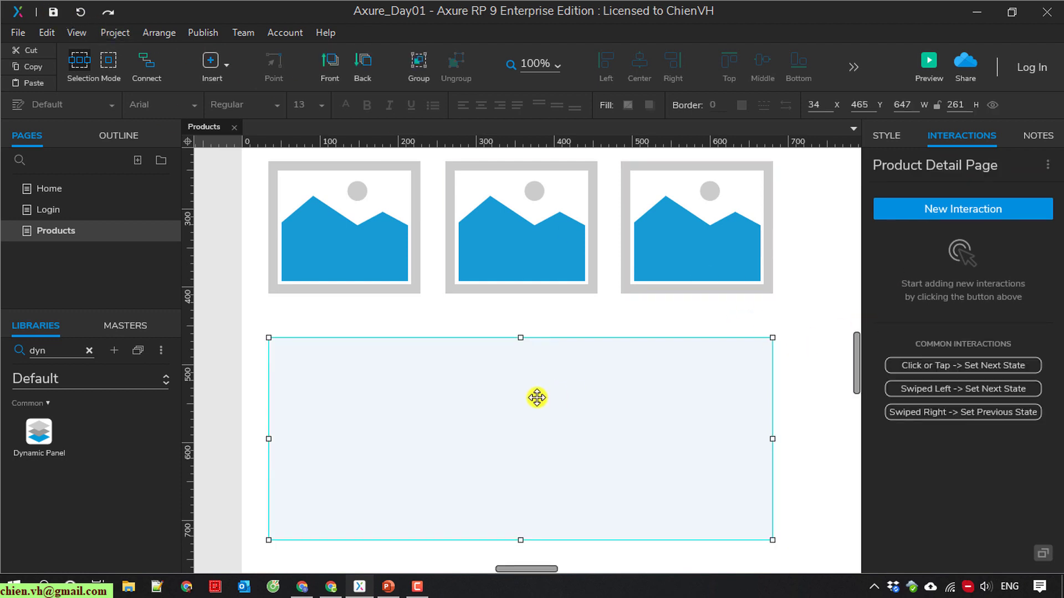
click(118, 135)
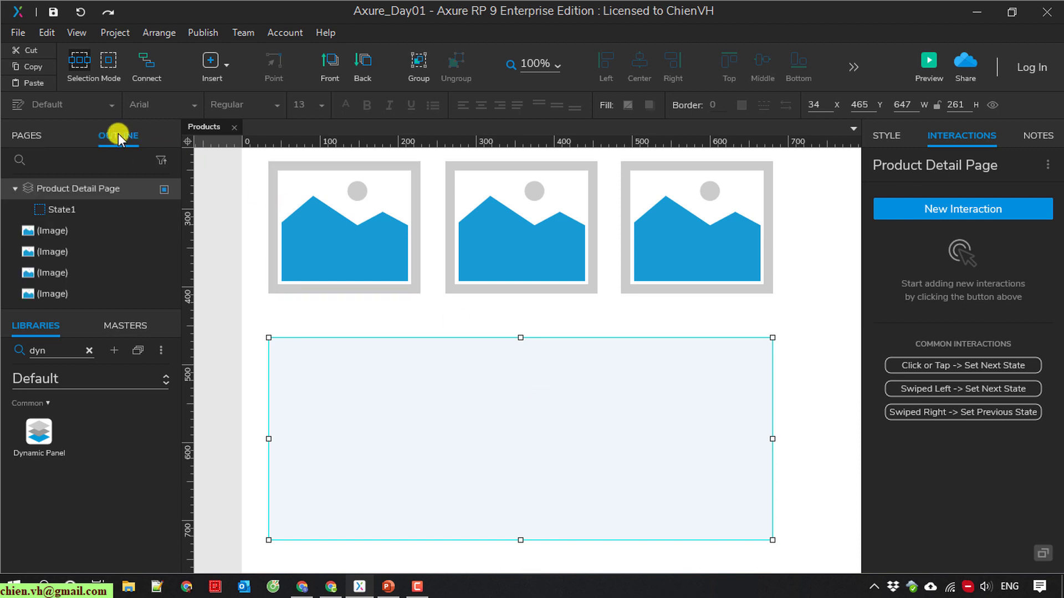
double_click(66, 208)
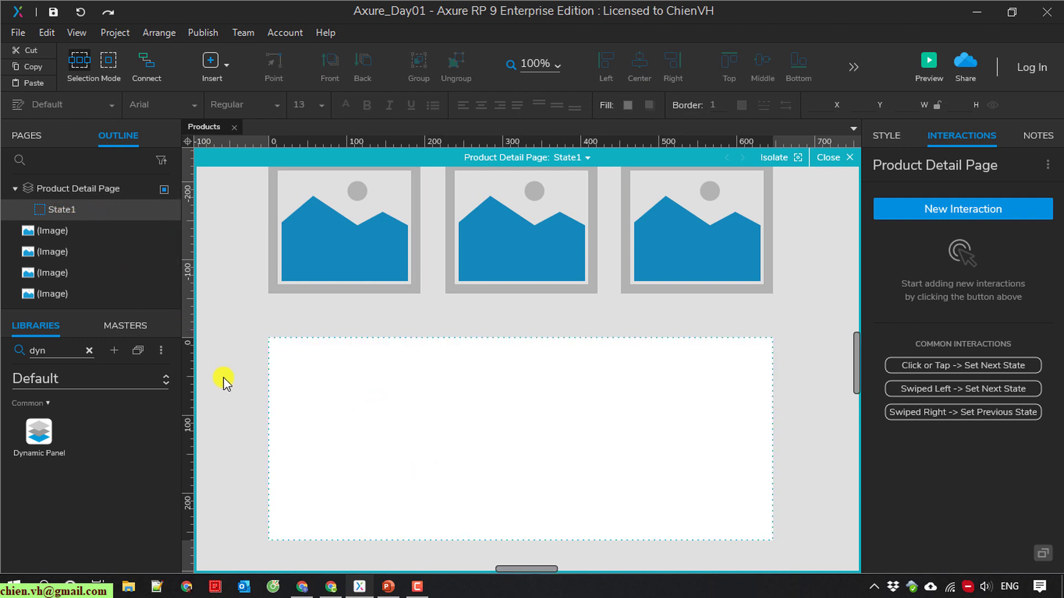
click(87, 351)
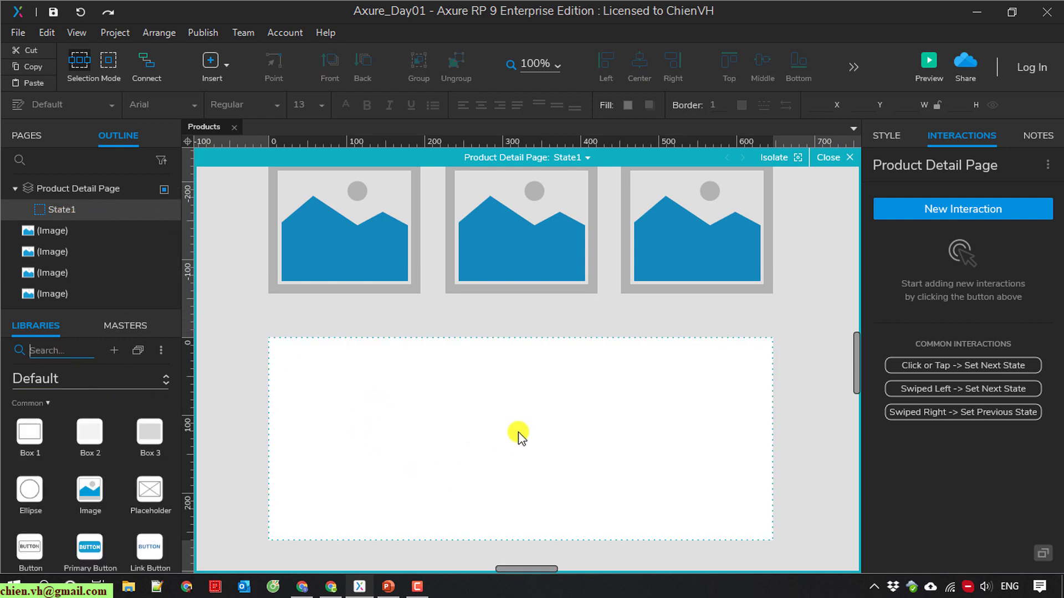
drag(84, 497, 281, 360)
drag(397, 492, 397, 527)
click(731, 373)
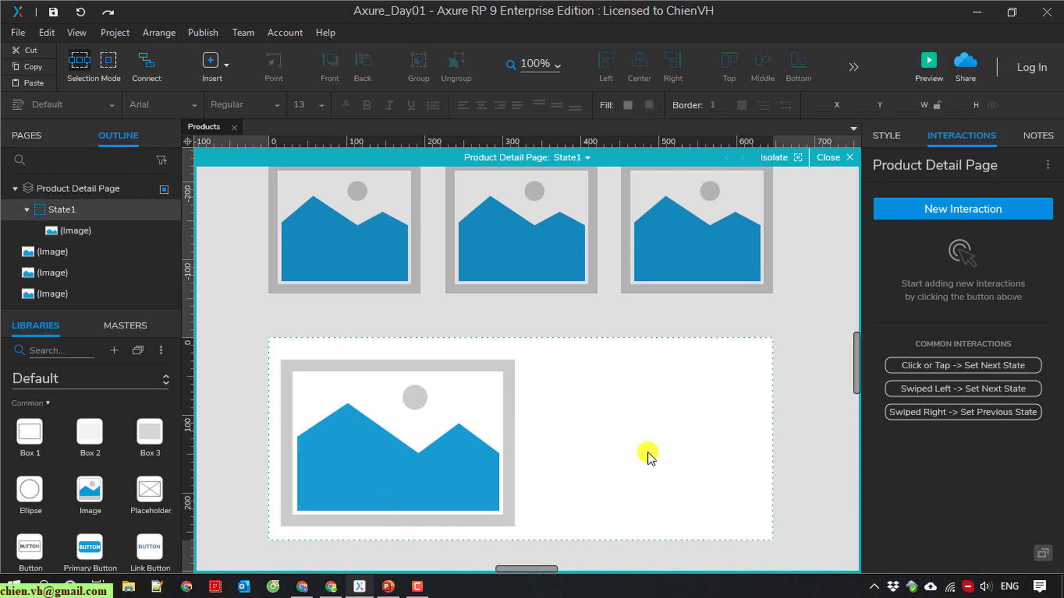
Add a paragraph of placeholder text beside the image in State1, positioned at about x 333, y 29.
scroll(83, 443, down, 3)
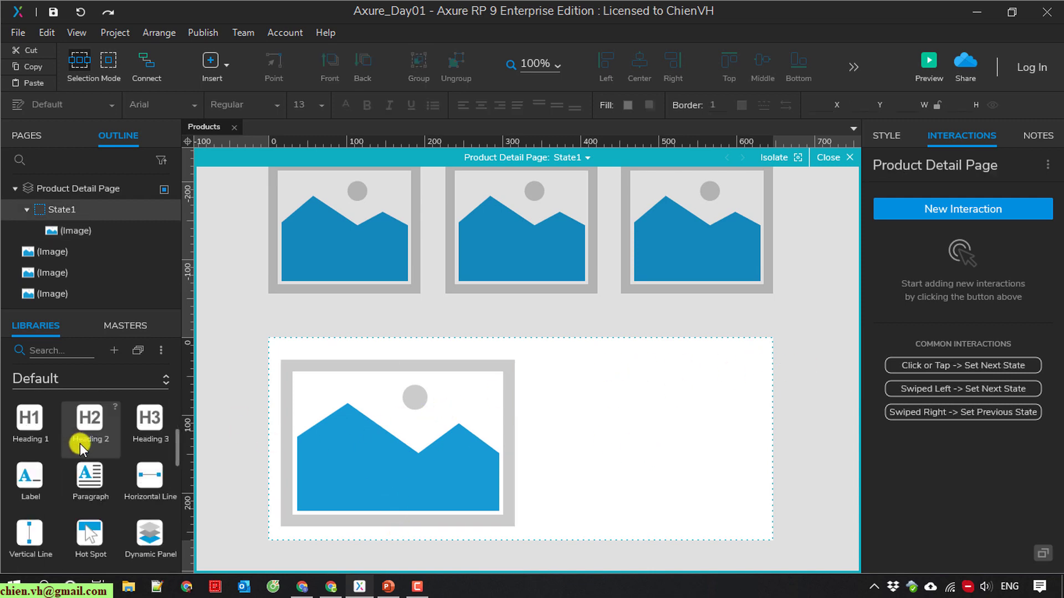
drag(89, 476, 527, 387)
click(748, 333)
click(614, 438)
drag(610, 438, 608, 420)
click(653, 484)
click(653, 452)
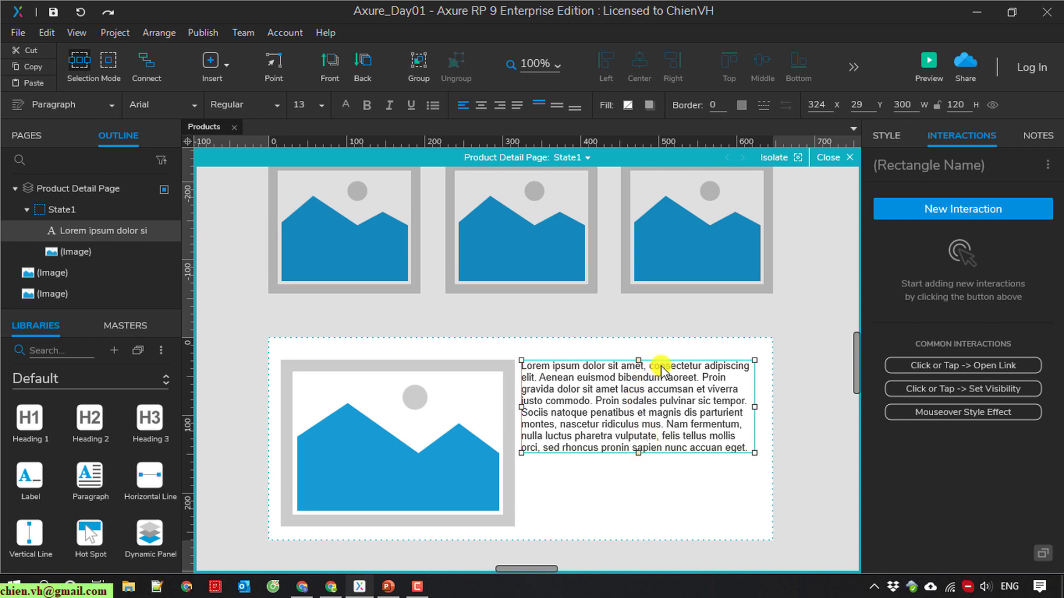
drag(655, 382, 672, 374)
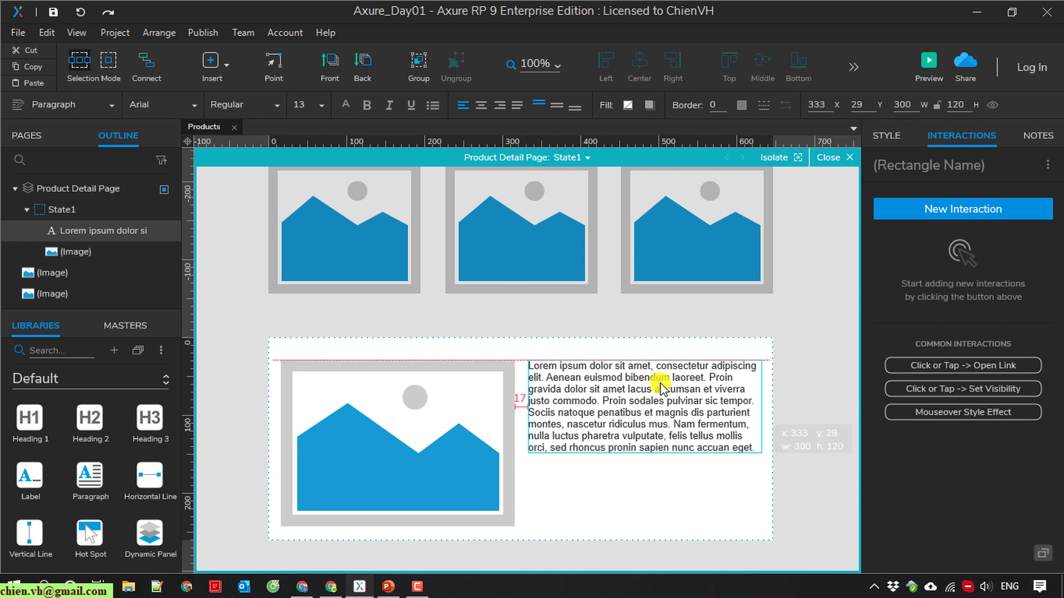
click(809, 368)
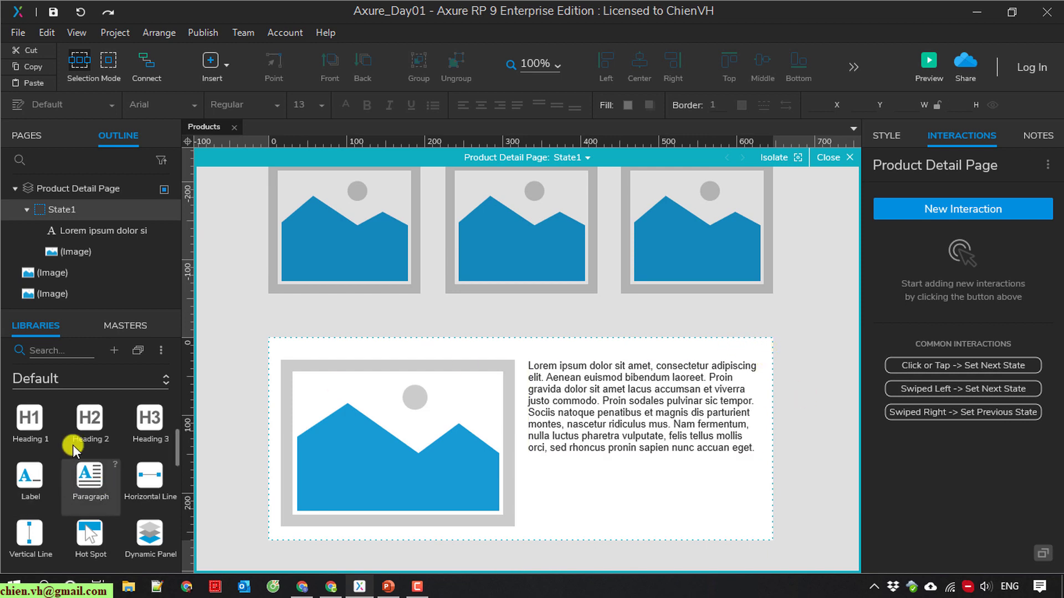
Find the Button widget and place one about 47 by 29 in the upper-right corner of the panel's State1.
scroll(70, 433, down, 3)
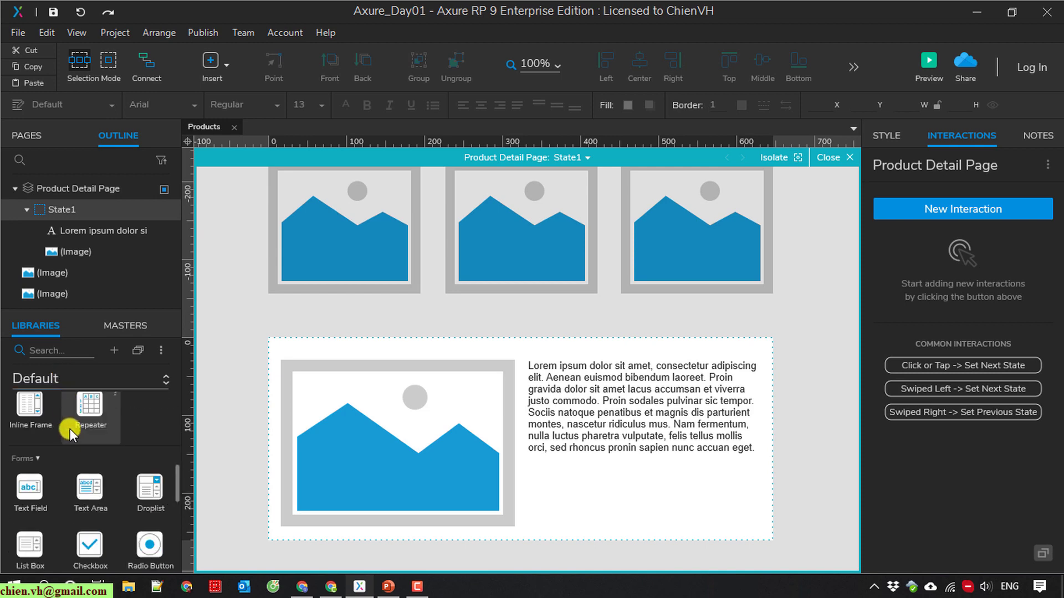
scroll(70, 435, down, 5)
click(71, 347)
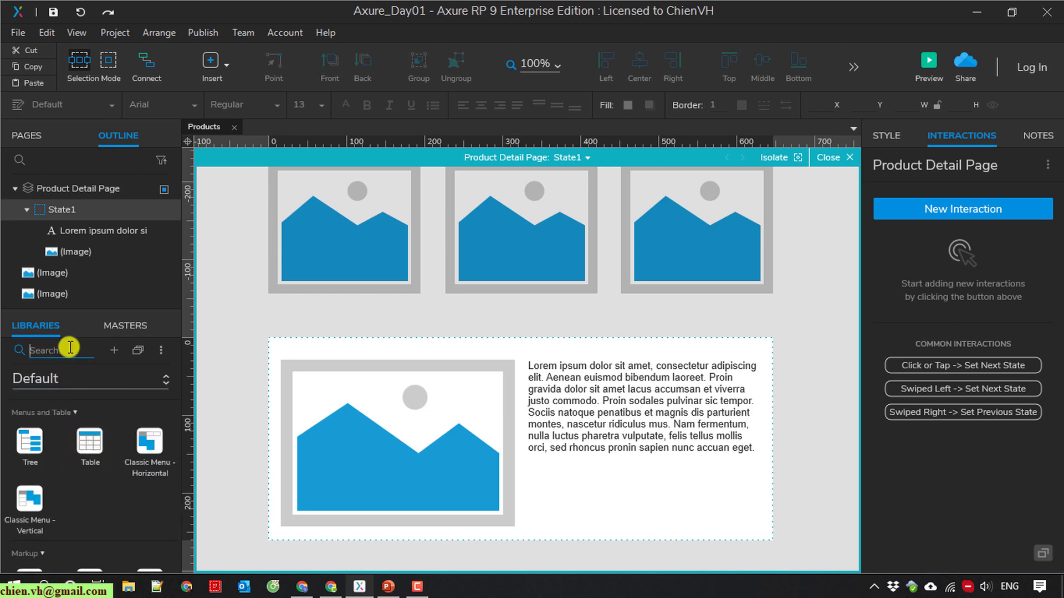
text(but)
drag(30, 431, 758, 357)
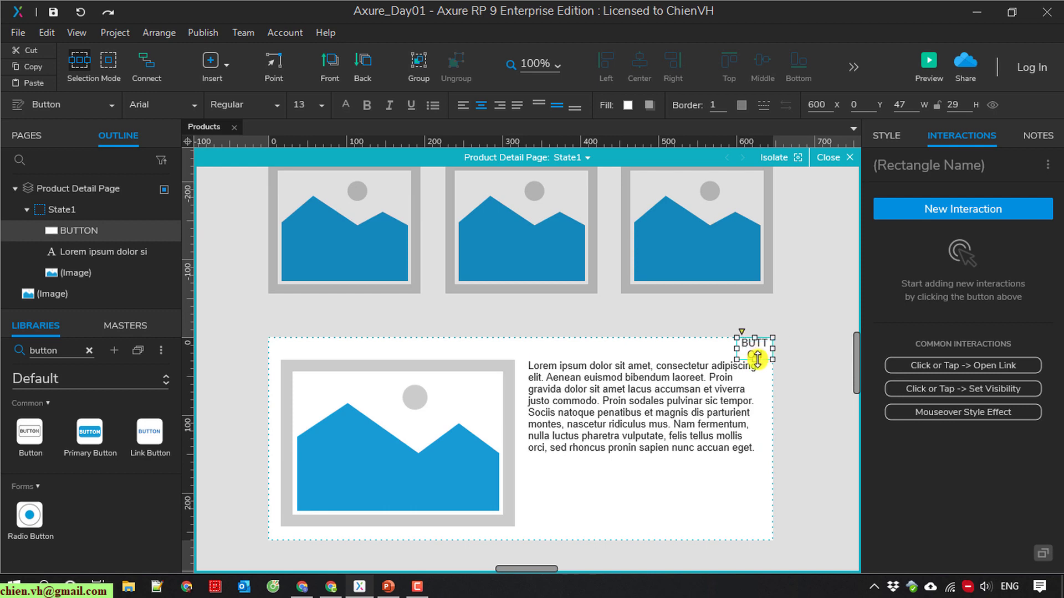
click(764, 404)
click(754, 347)
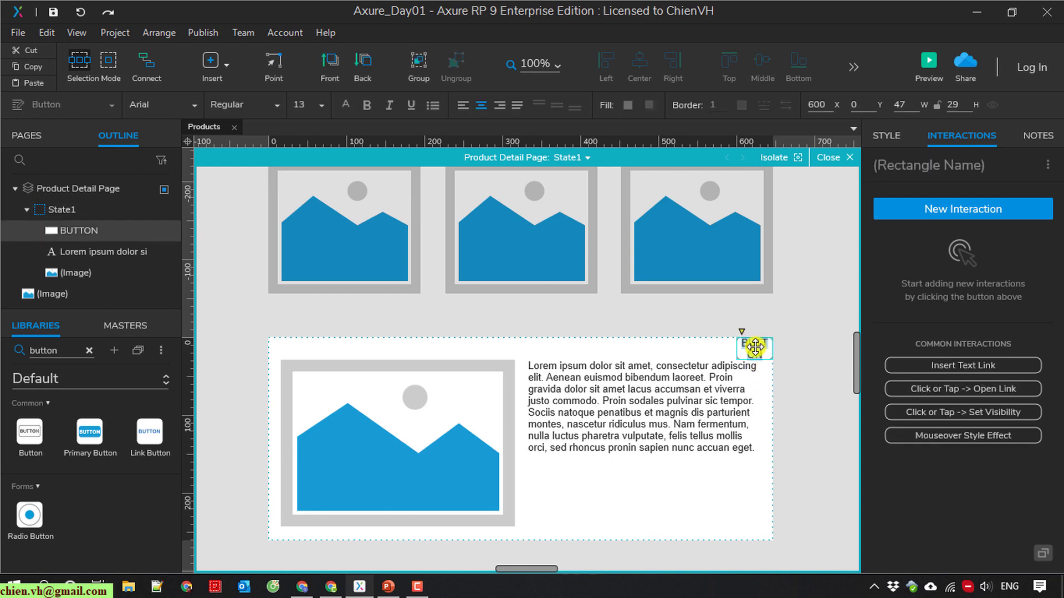
click(812, 363)
Change the text of the button in the panel's corner to "X".
click(754, 348)
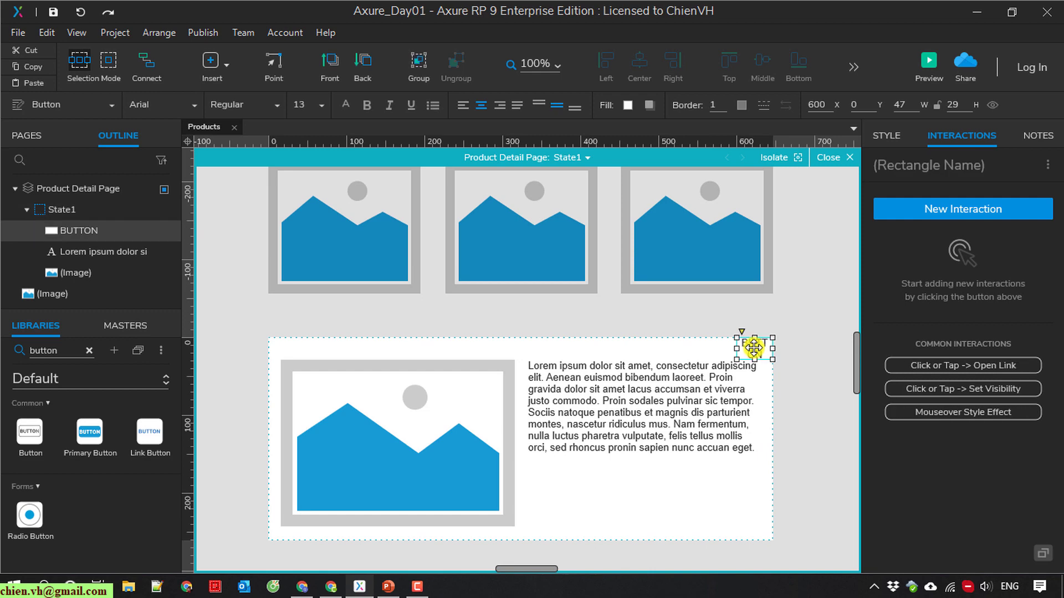
right_click(754, 347)
click(809, 280)
text(X)
click(810, 292)
click(687, 385)
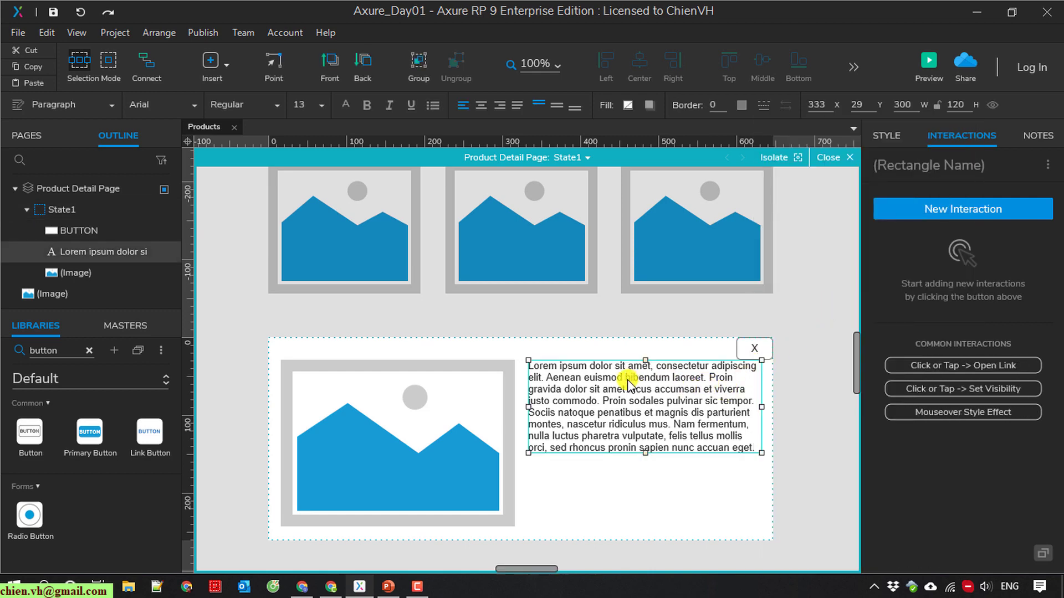
click(696, 507)
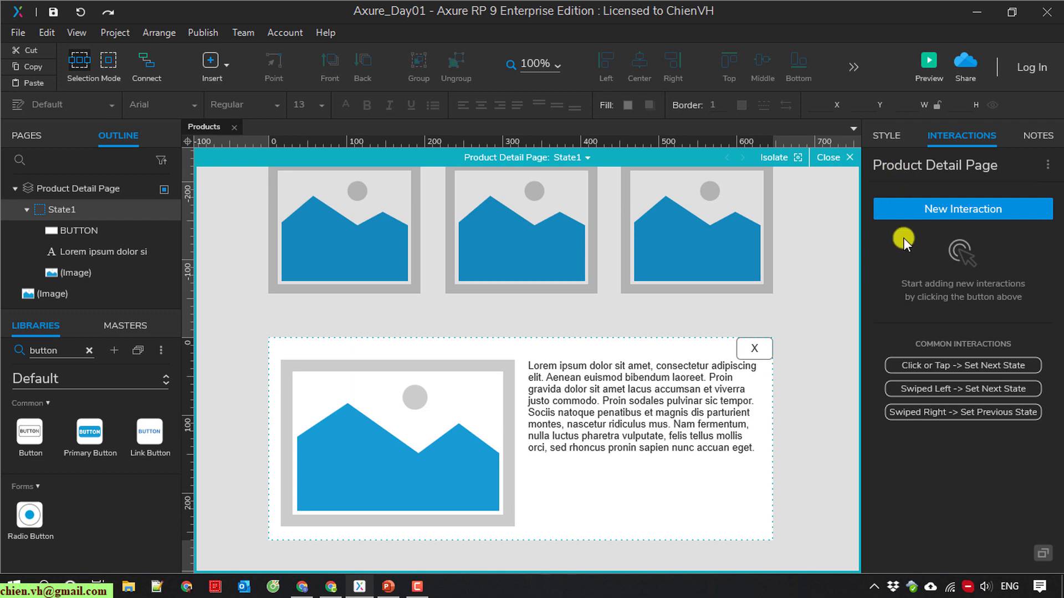
Leave the panel's State1 and name the first product image in the upper row "Product01".
scroll(423, 418, up, 7)
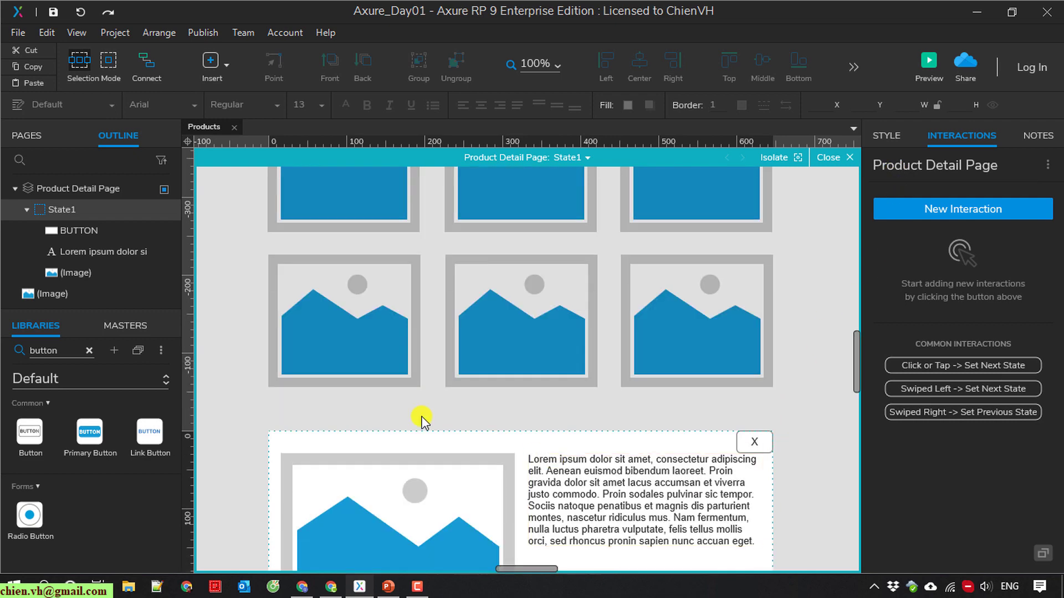
scroll(437, 437, down, 5)
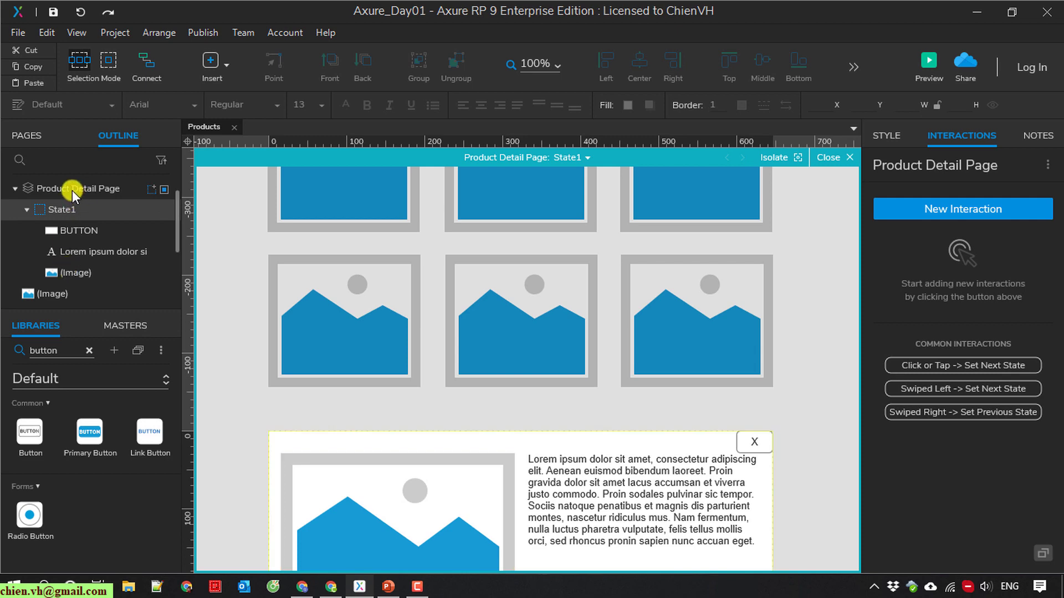
click(27, 135)
click(109, 145)
click(84, 183)
scroll(343, 354, up, 5)
double_click(362, 377)
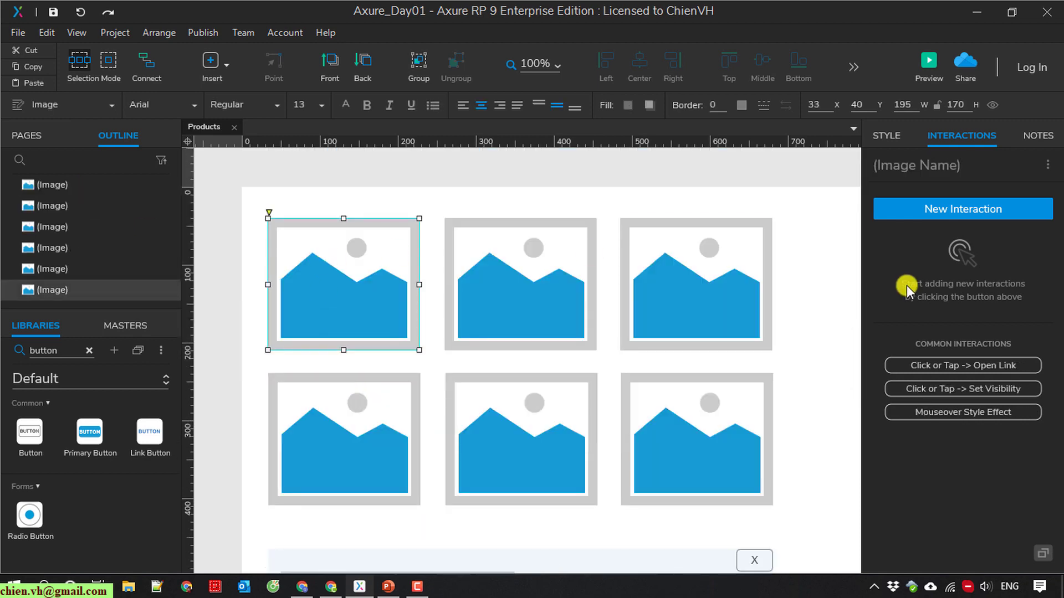
click(913, 165)
text(Produ)
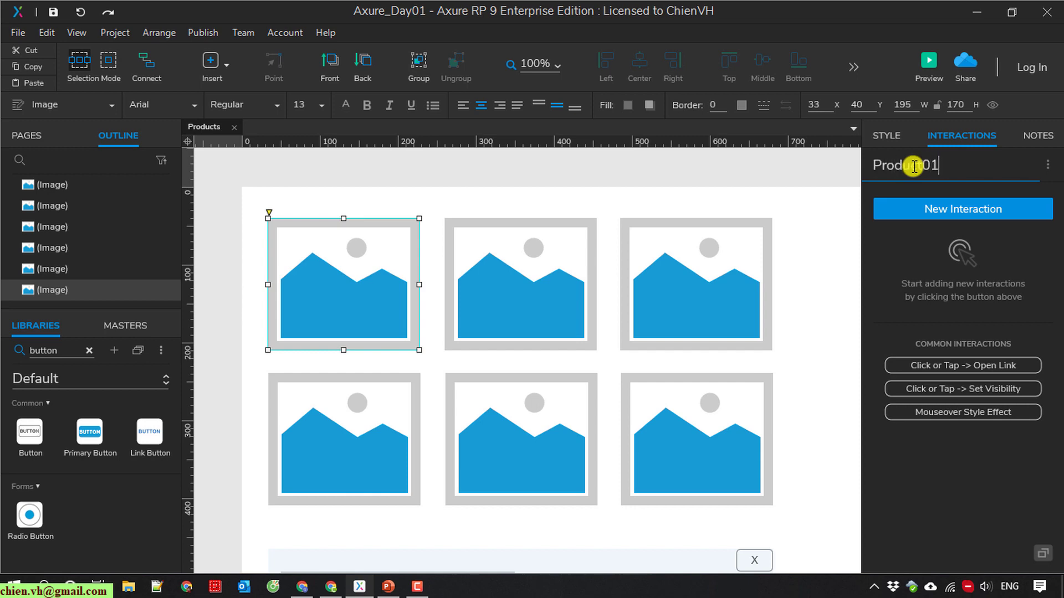
text(ct01)
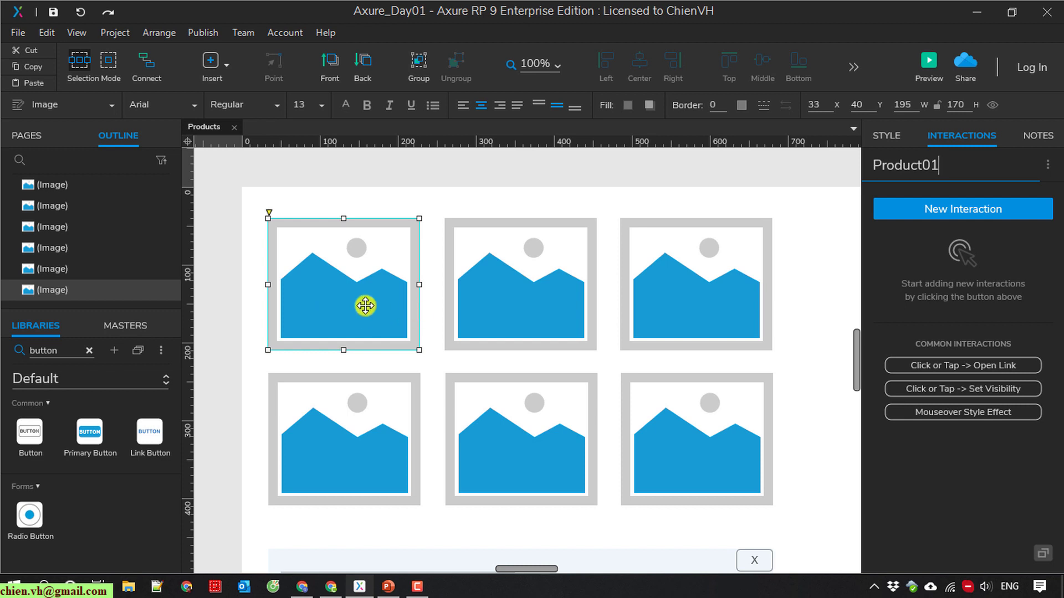
Give Product01 a Click or Tap interaction that moves the Product Detail Page panel by x 50, y 250 without animation.
click(942, 210)
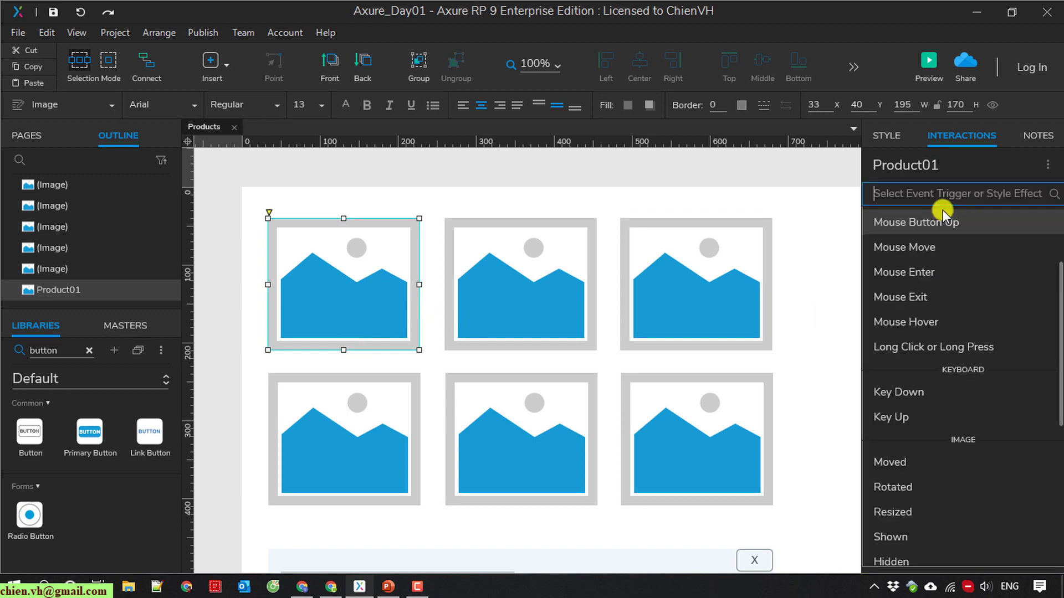
scroll(983, 365, up, 2)
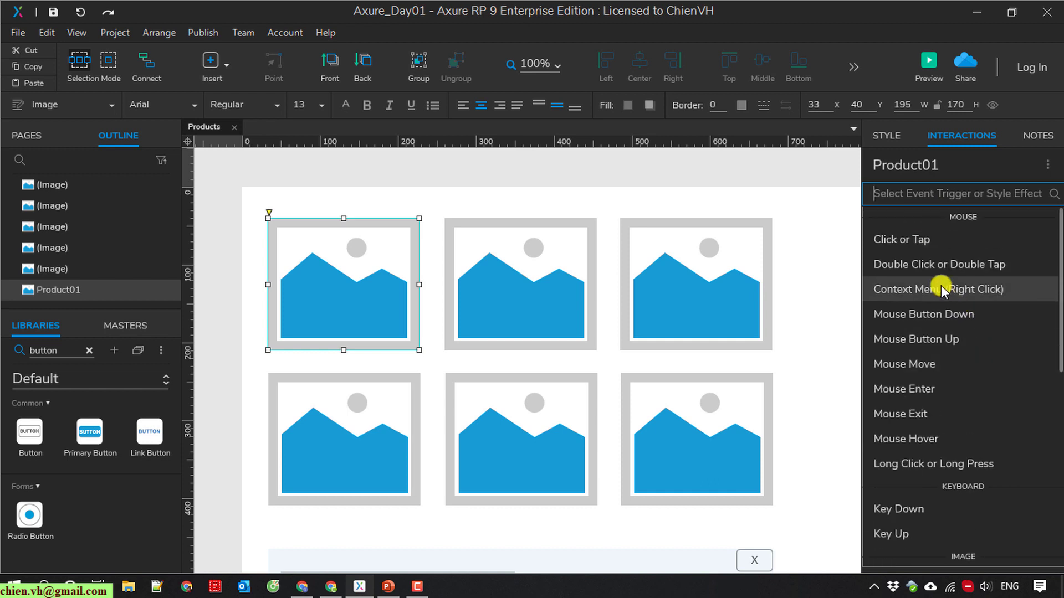
click(908, 241)
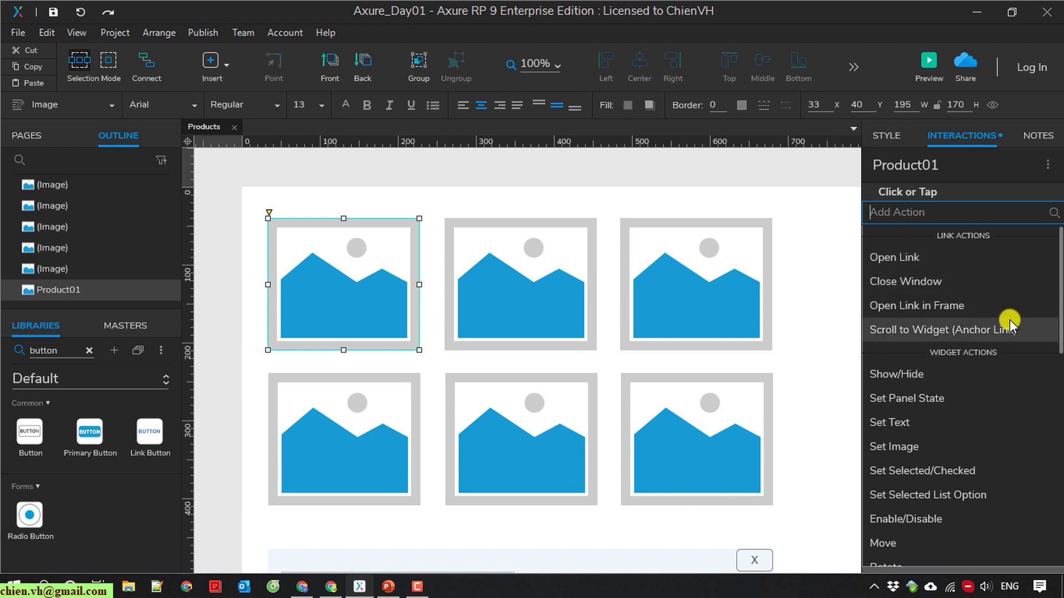
scroll(1009, 327, down, 2)
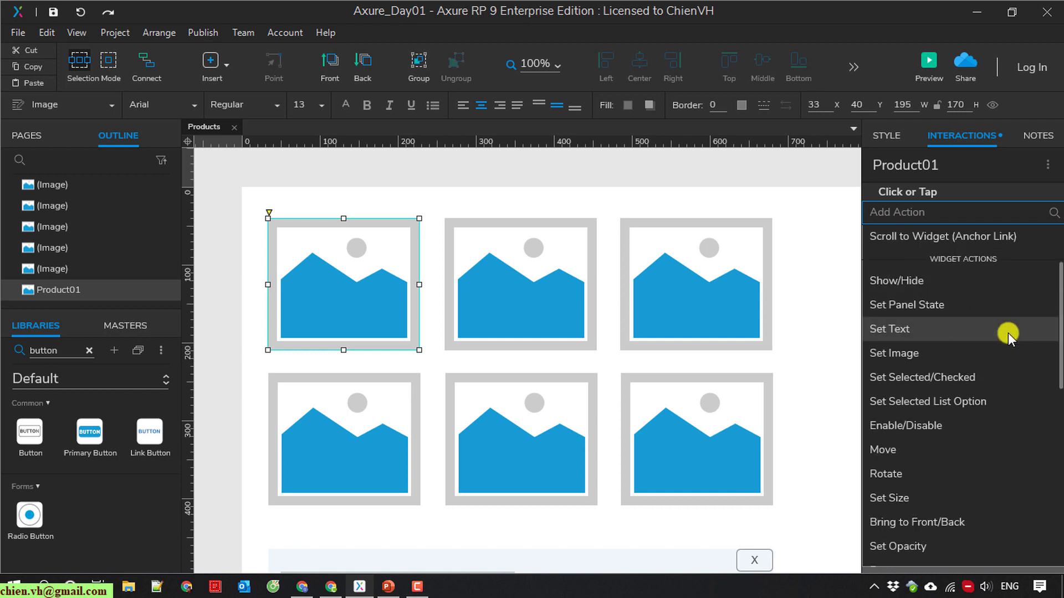
click(893, 450)
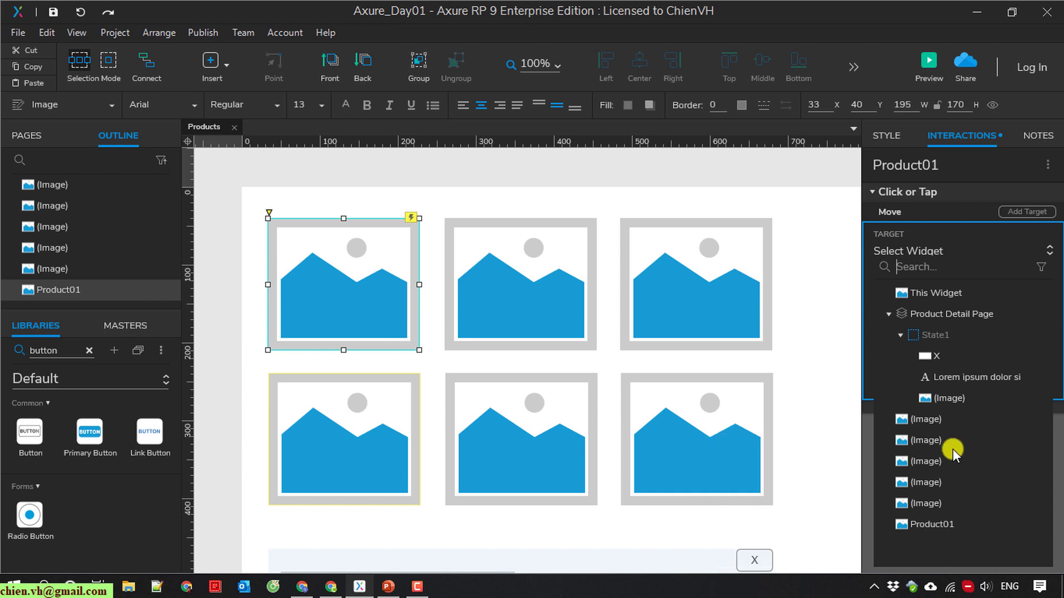
click(956, 312)
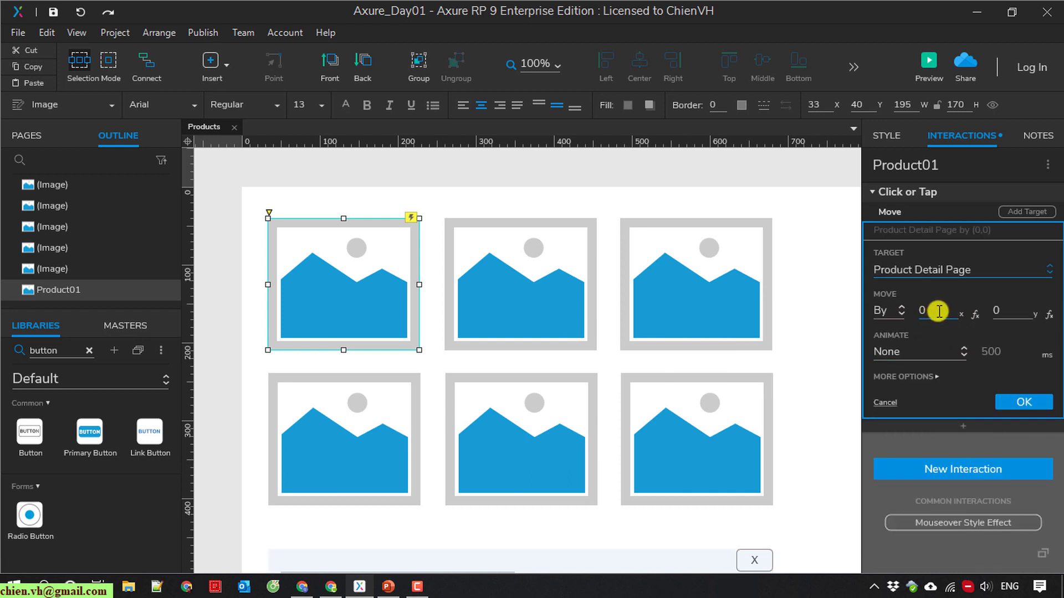
click(938, 311)
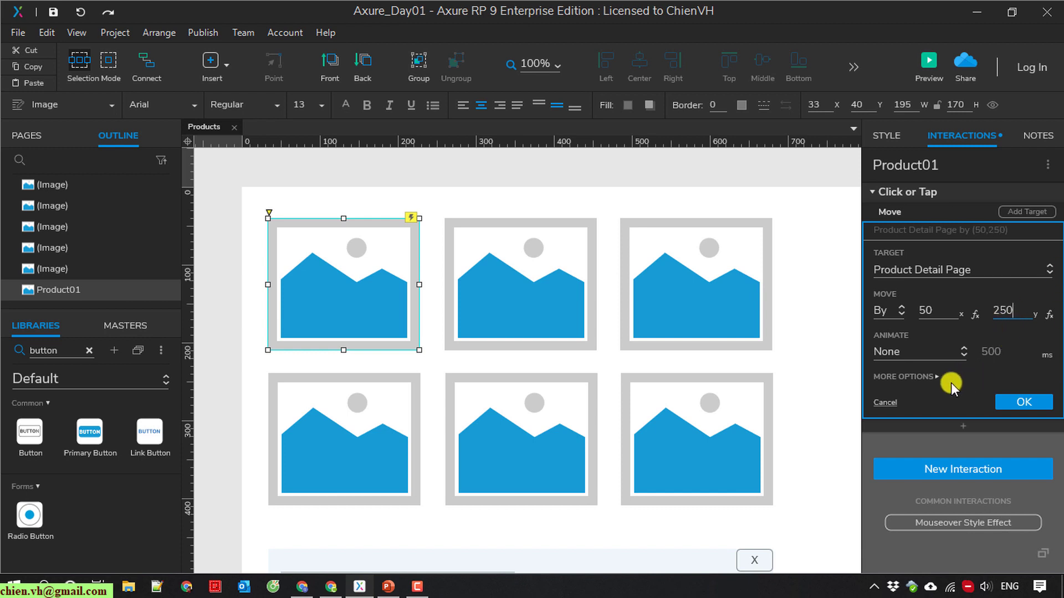
click(931, 376)
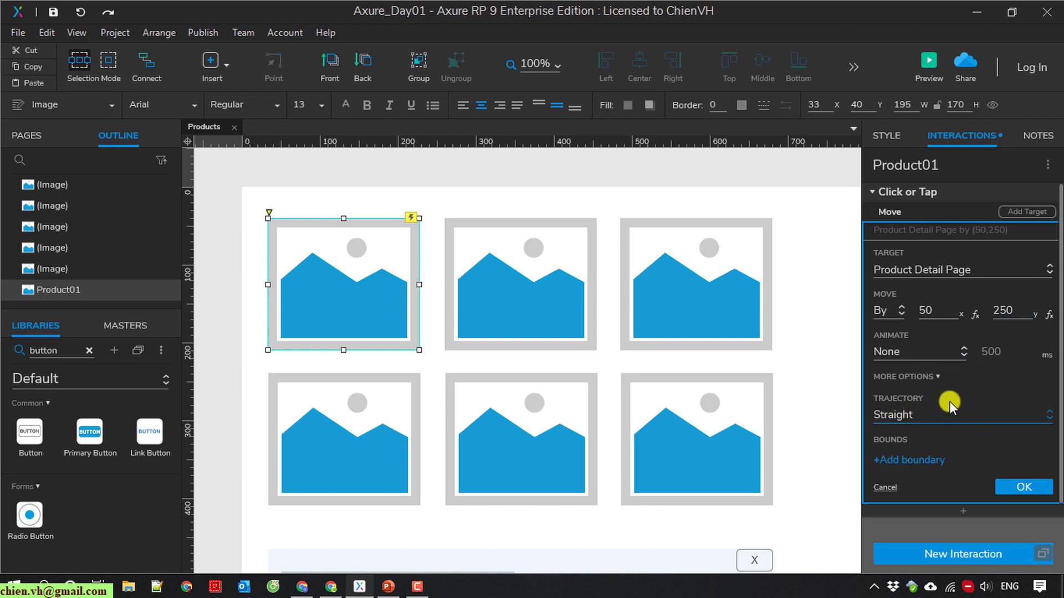
click(1029, 492)
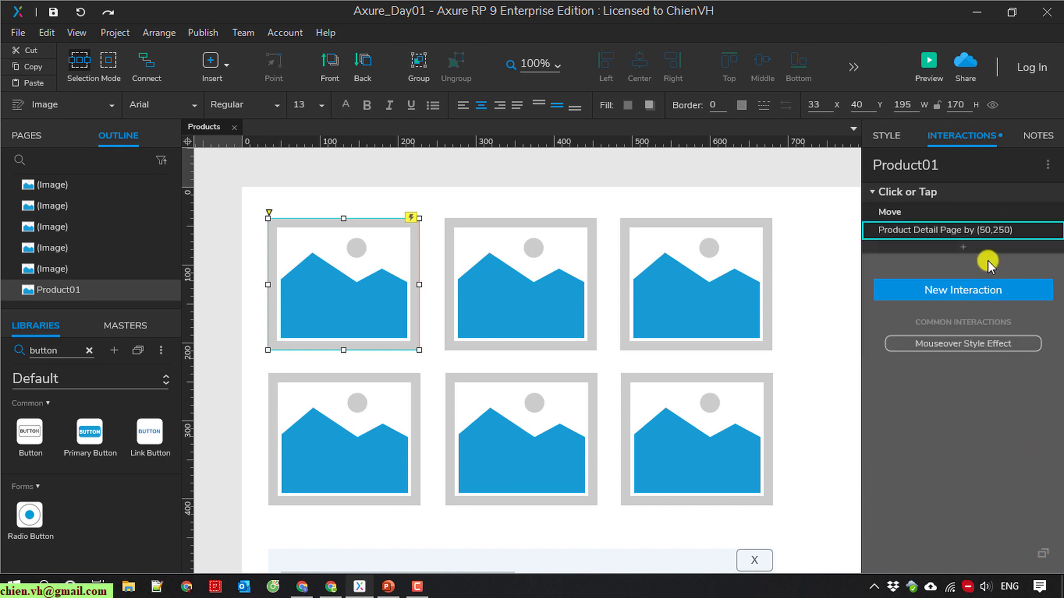
Add a Set Panel State action to Product01's Click or Tap event that sets Product Detail Page to State1.
click(962, 246)
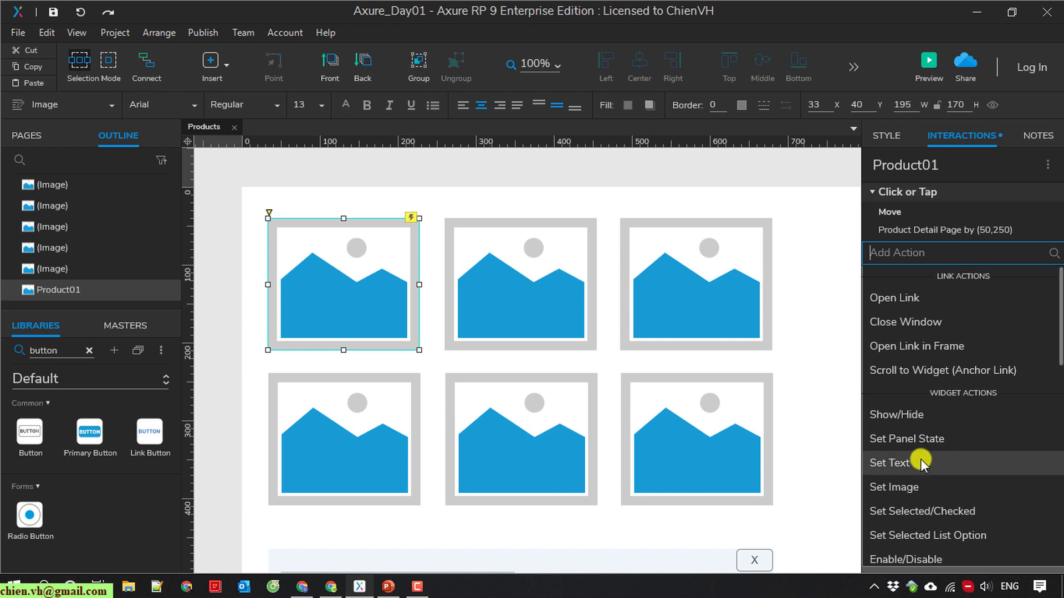
click(926, 440)
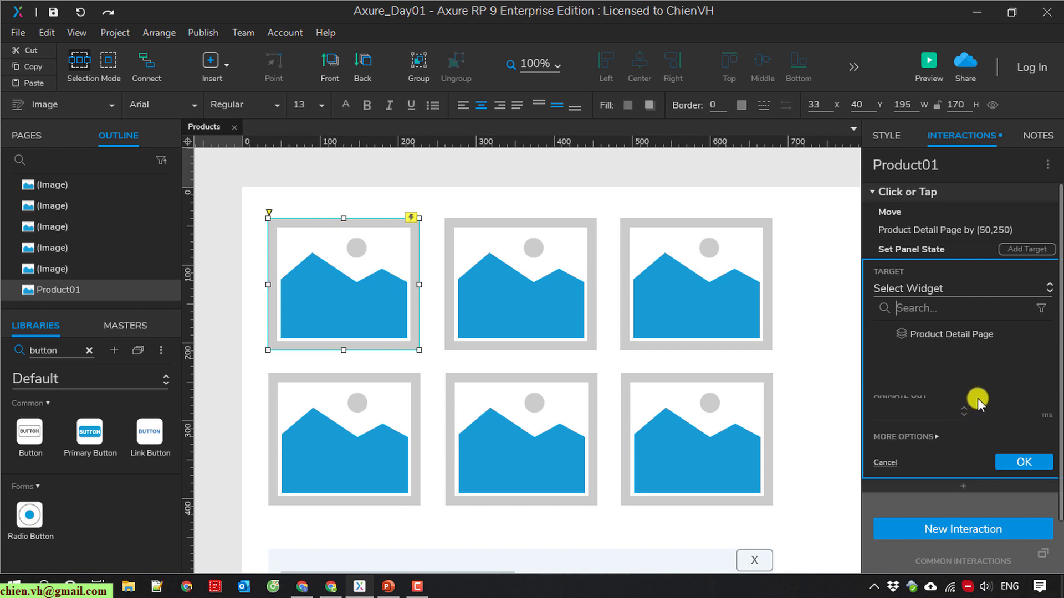
click(958, 334)
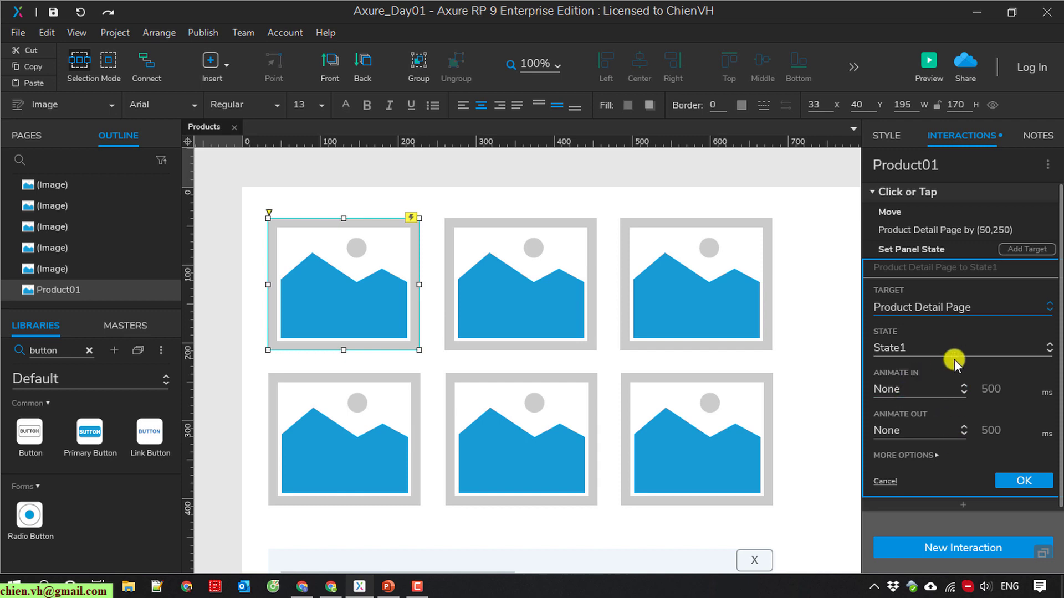
click(922, 456)
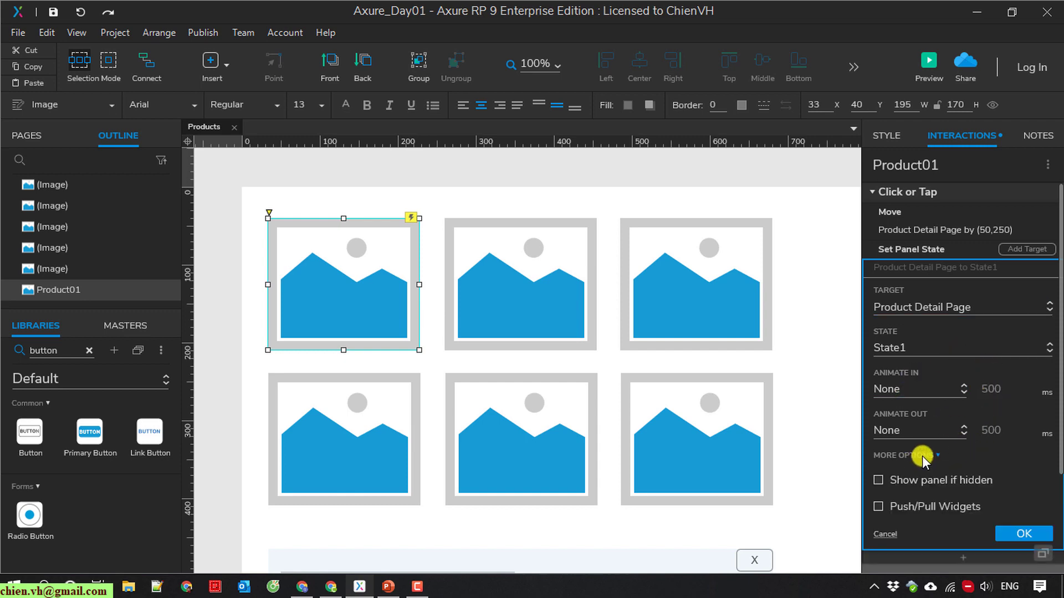
scroll(964, 451, down, 3)
scroll(970, 416, up, 2)
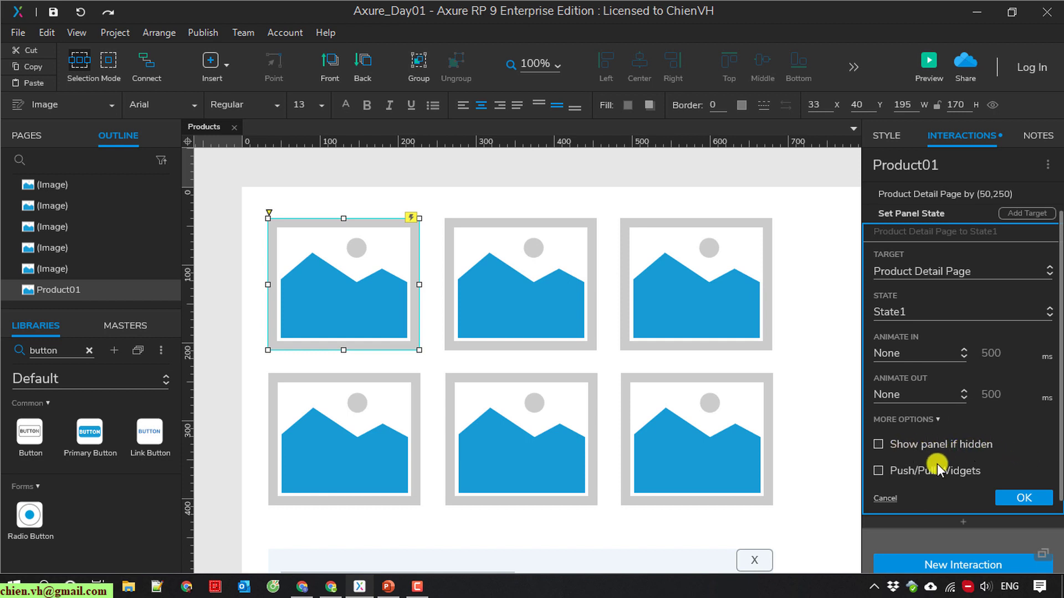
click(1032, 498)
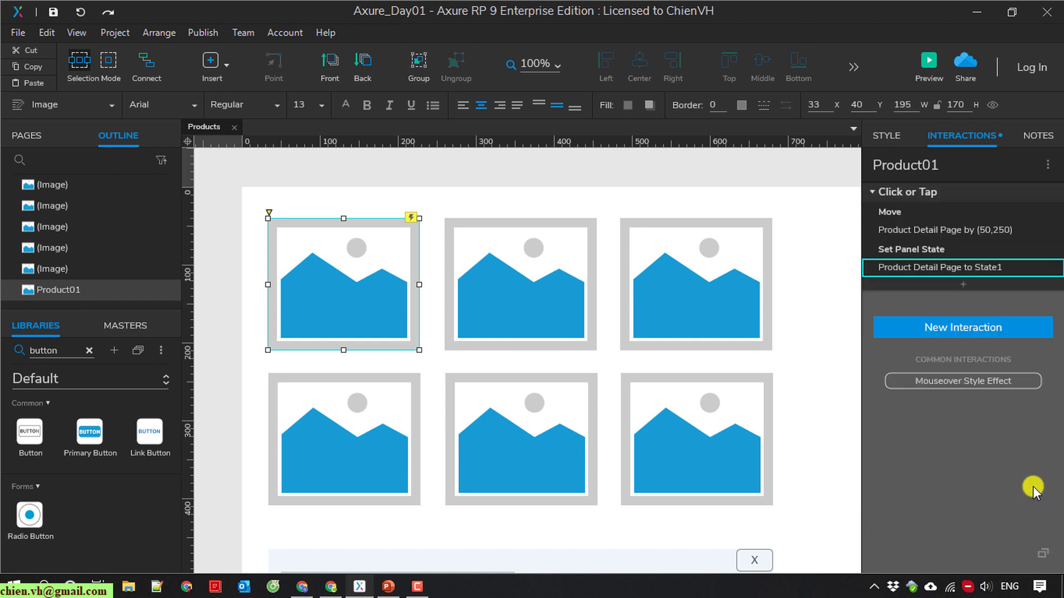
Add a Show/Hide action to Product01's Click or Tap event that shows Product Detail Page with the Treat as Lightbox option.
click(963, 284)
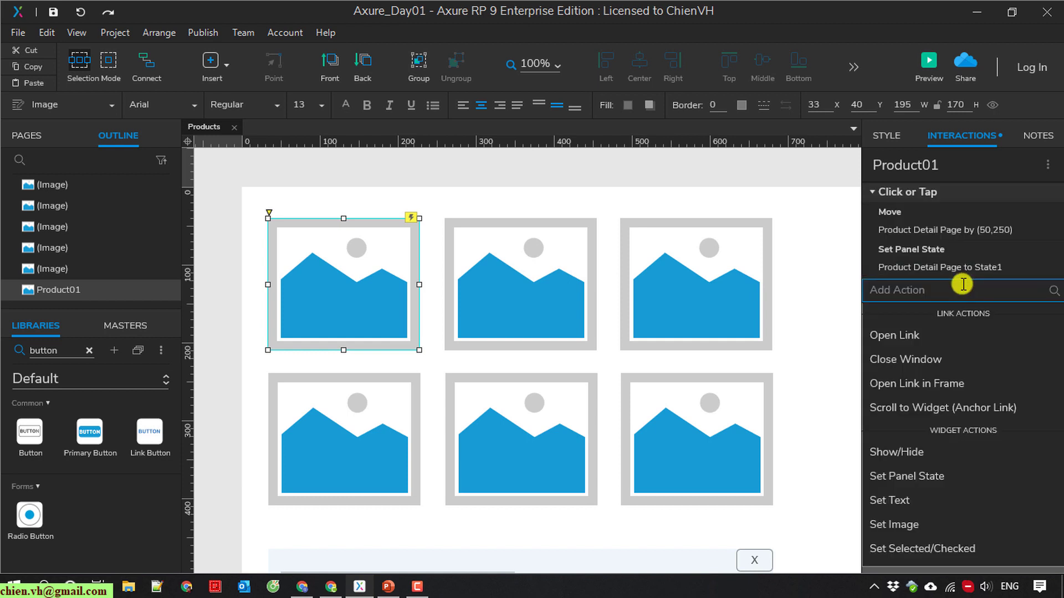
scroll(942, 388, down, 2)
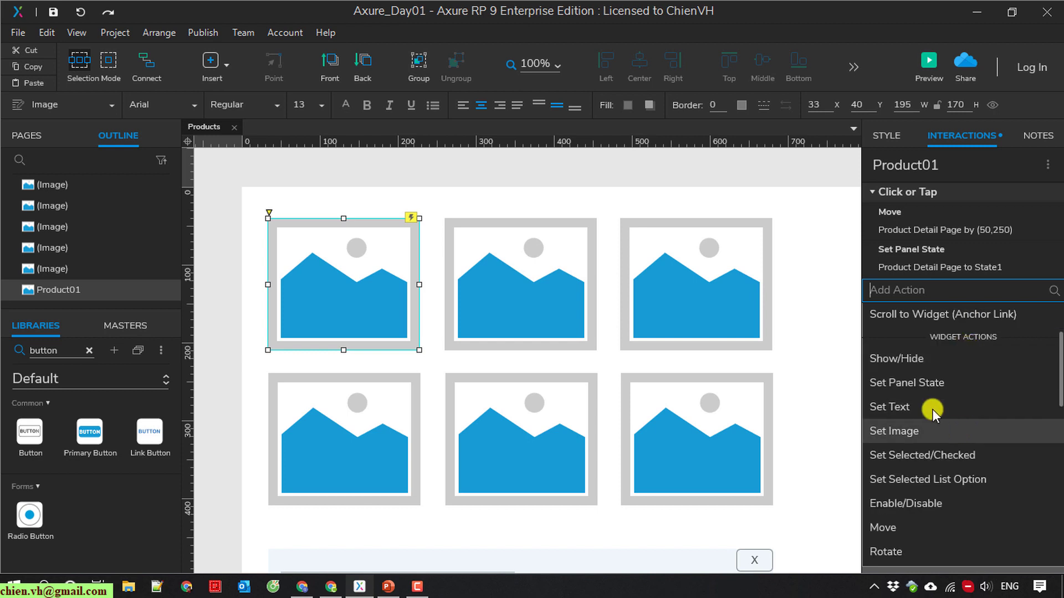
click(906, 358)
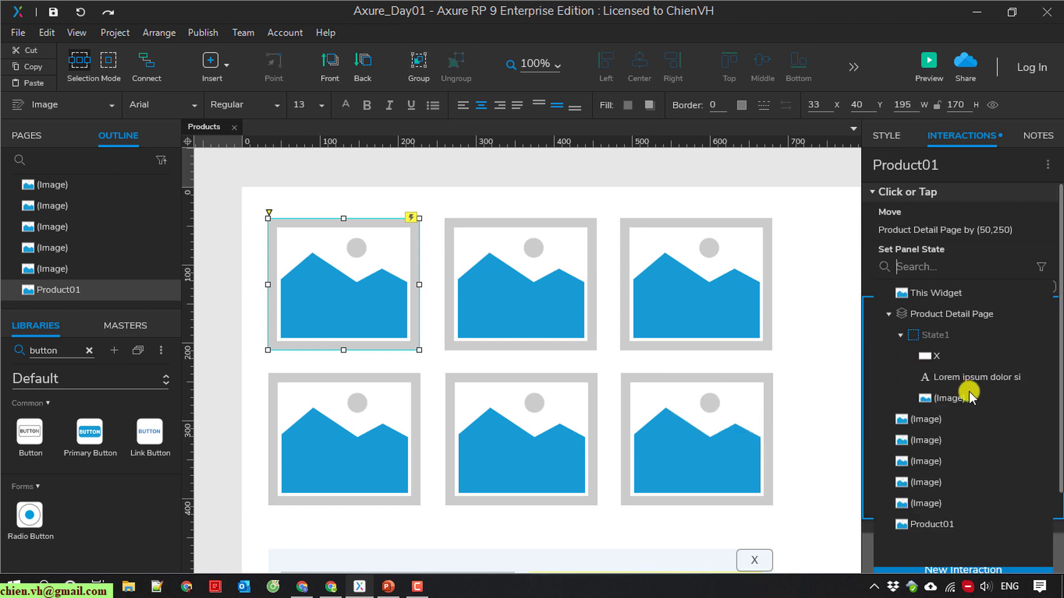
click(954, 313)
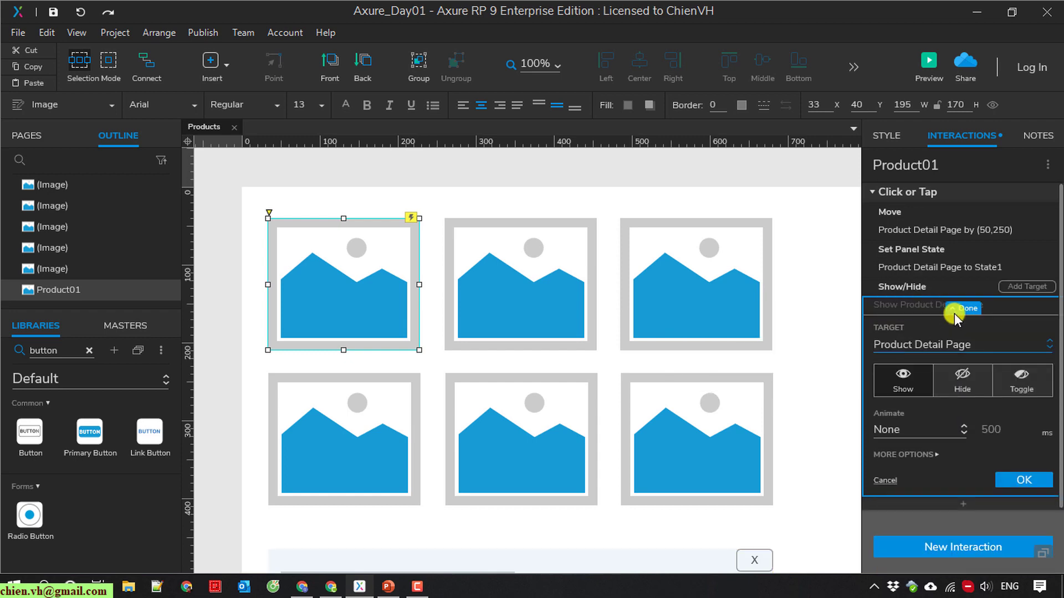
scroll(956, 316, down, 2)
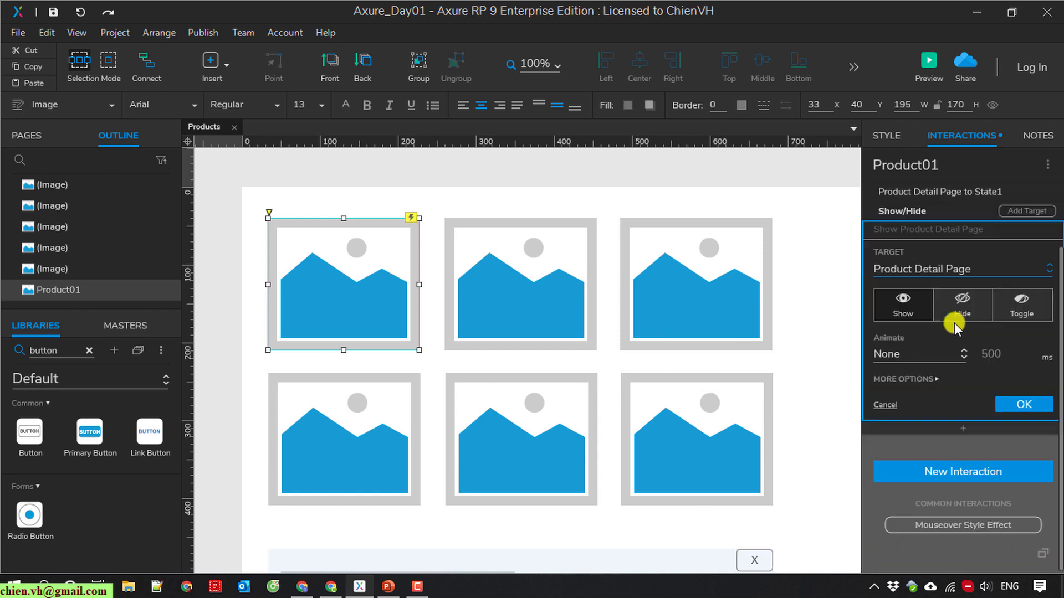
click(933, 376)
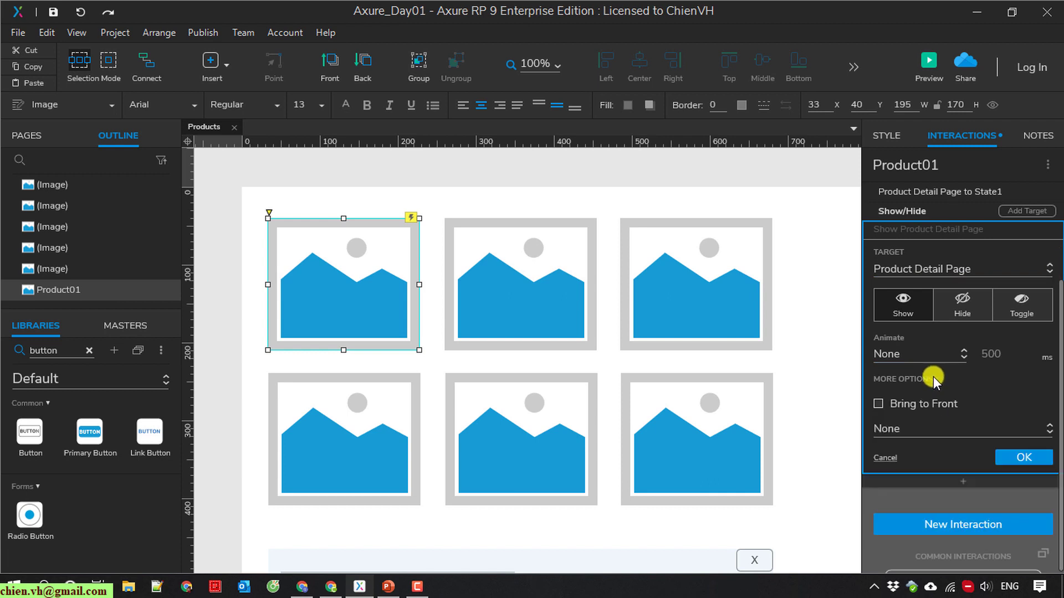
click(1035, 429)
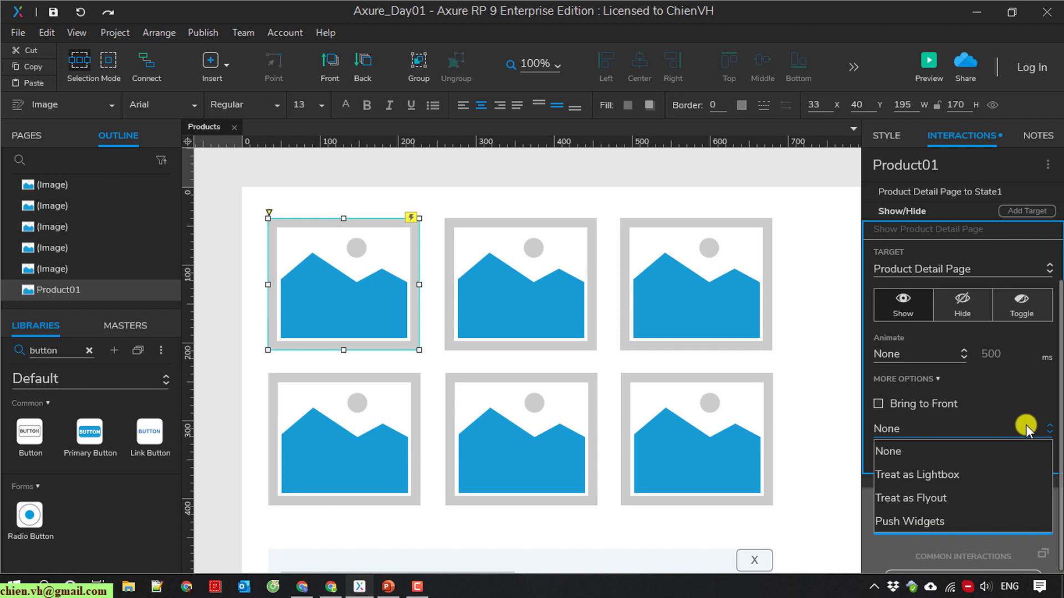
click(929, 476)
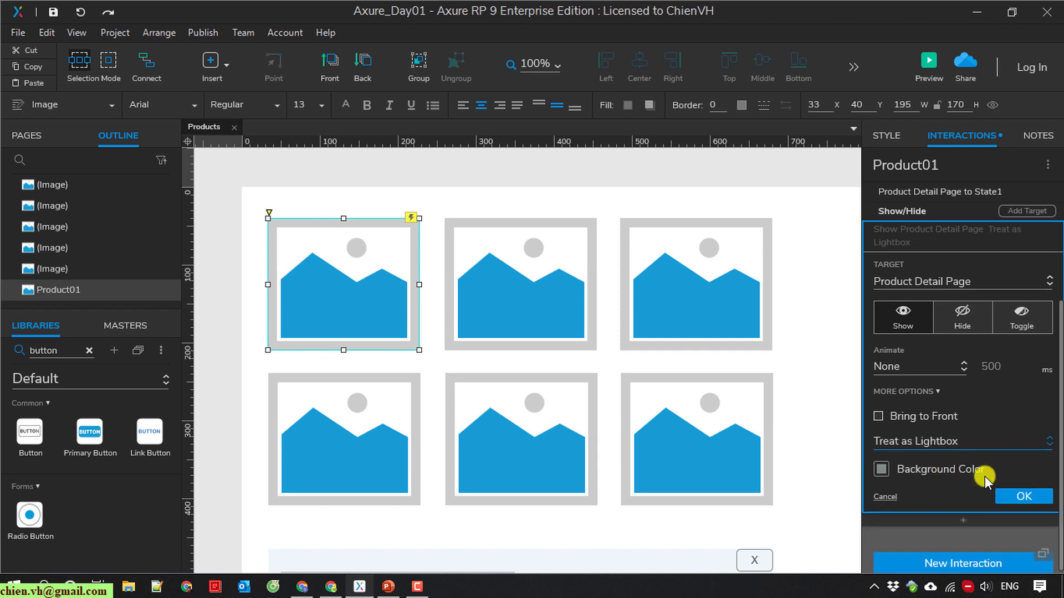
click(1022, 498)
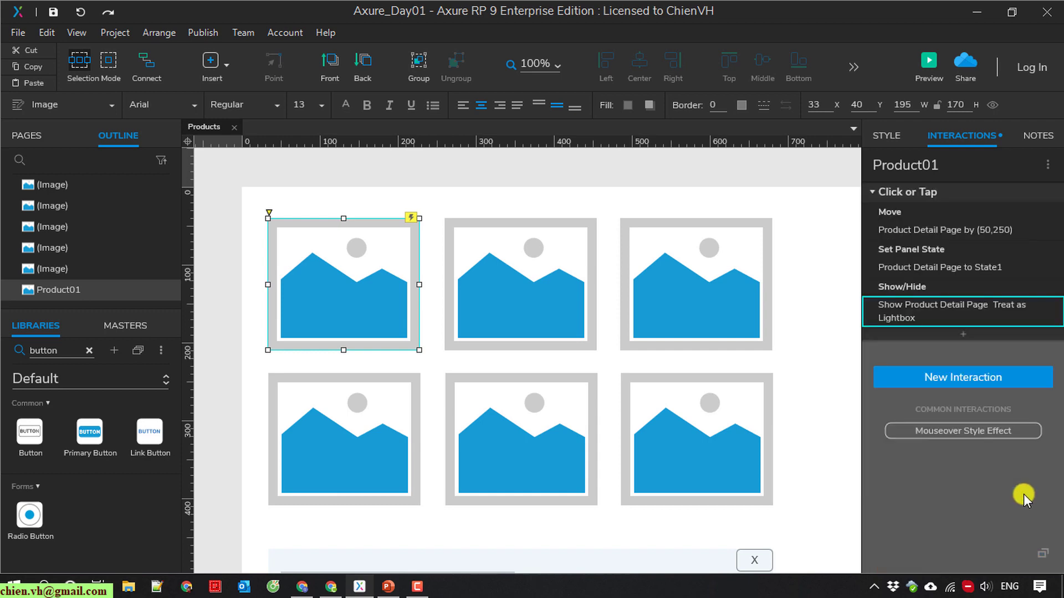
Open State1 of the Product Detail Page panel and name its X button "Close lightbox".
scroll(837, 377, down, 3)
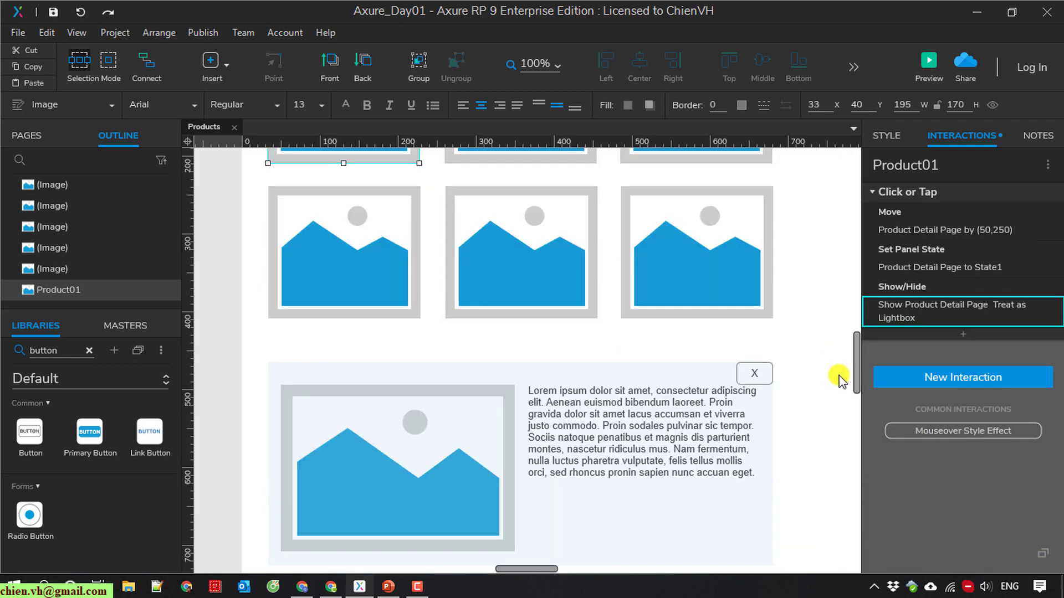
click(759, 373)
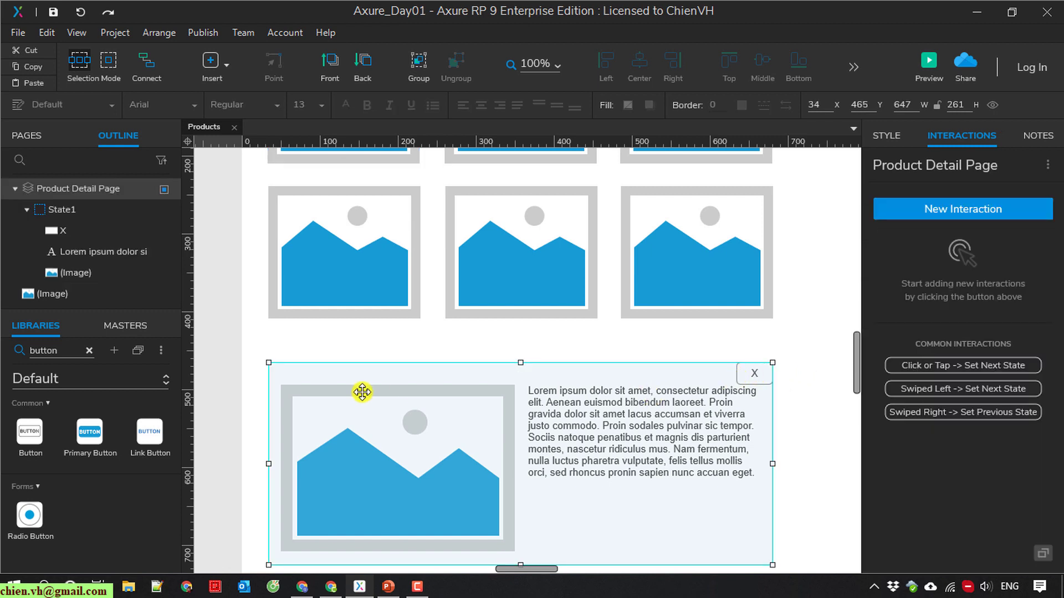
double_click(68, 208)
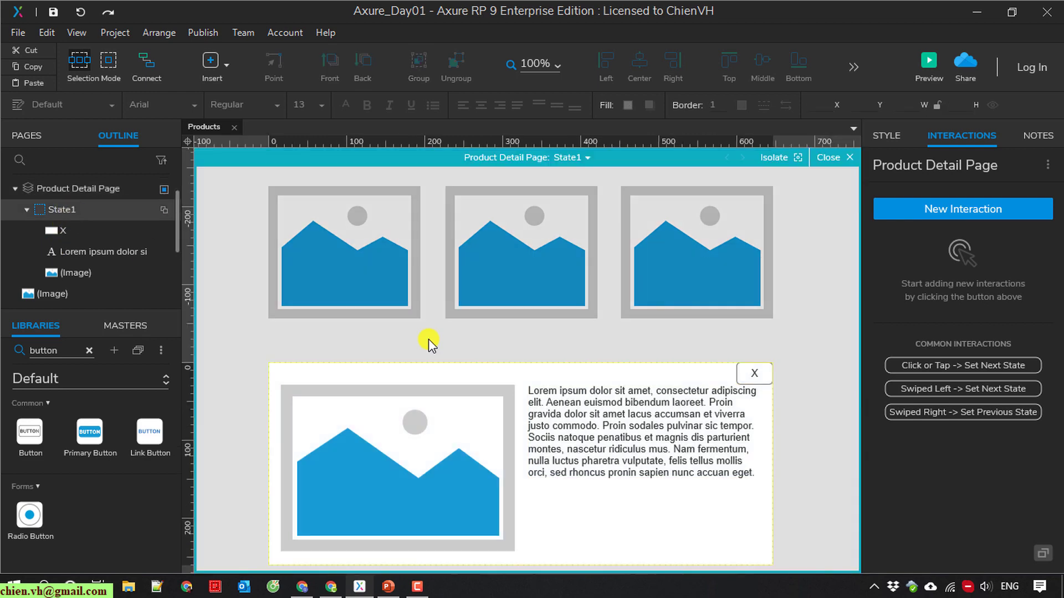
click(756, 374)
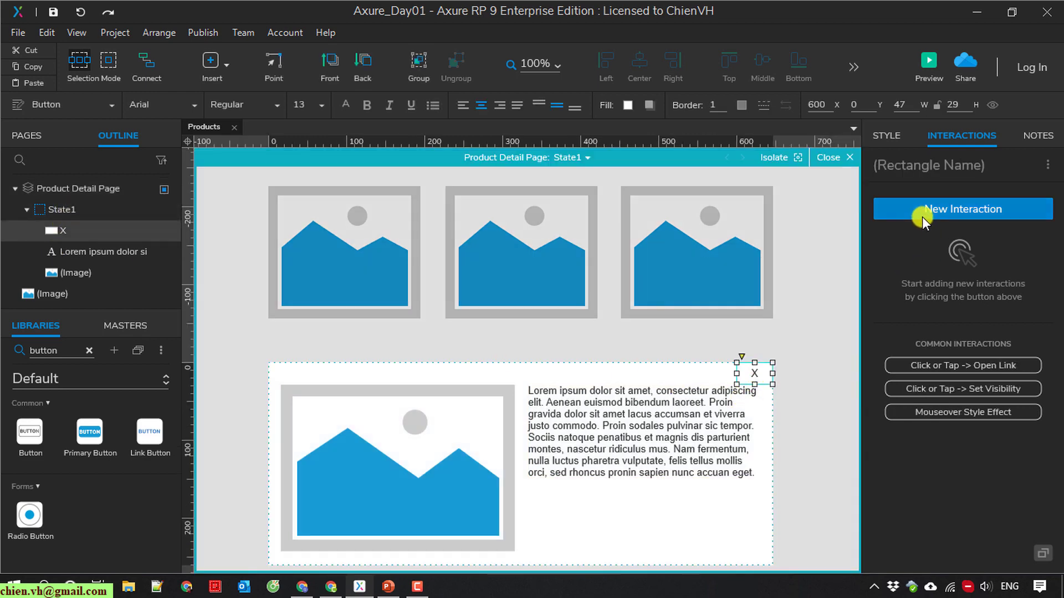
click(910, 166)
text(Close Lightbox)
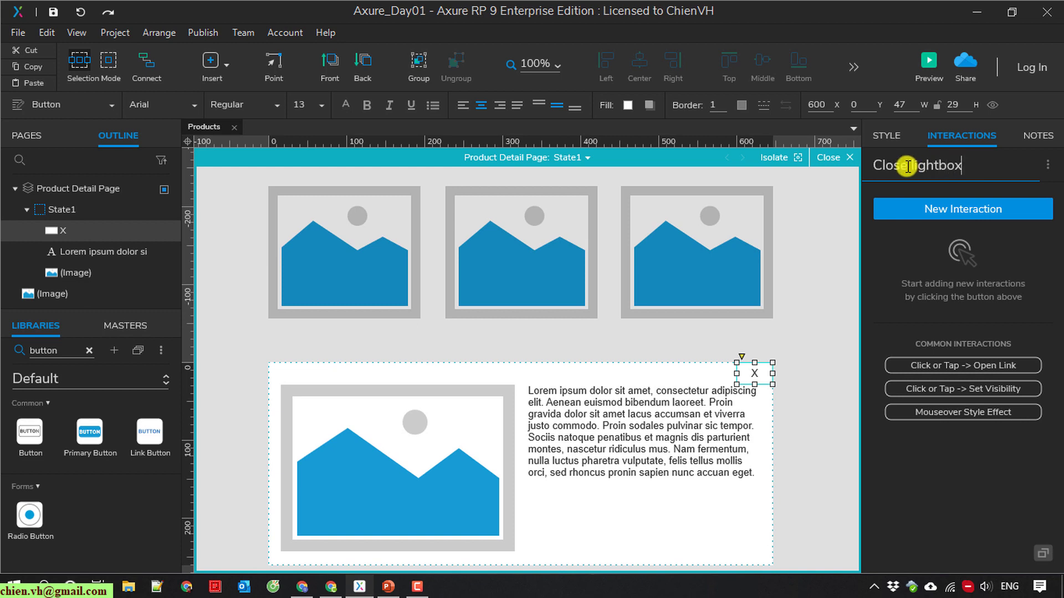
Give the Close lightbox button a Click or Tap interaction with an Open Link action to the Products page.
click(985, 215)
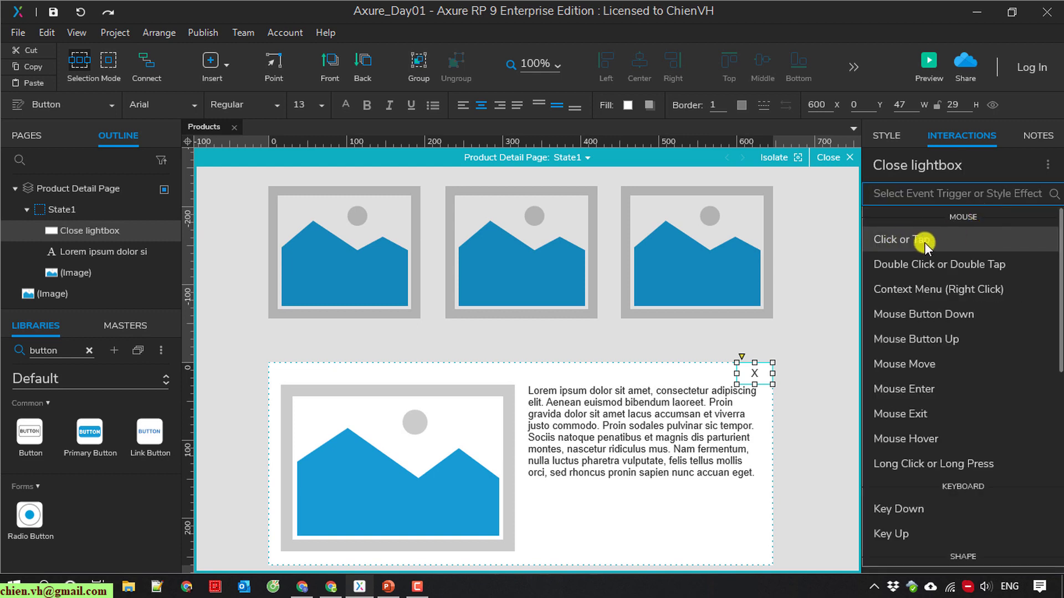
click(903, 240)
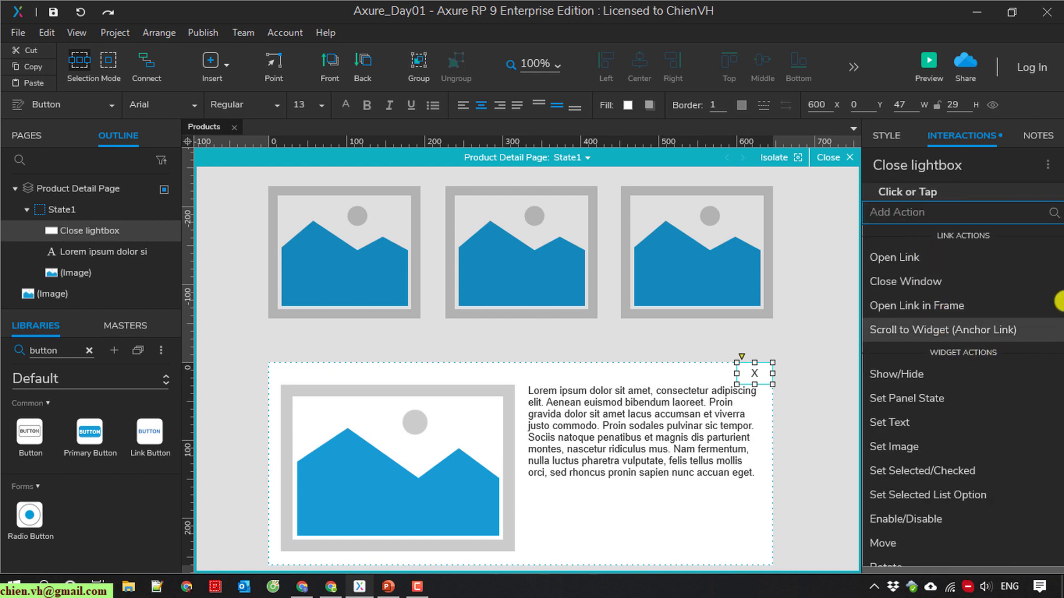
click(904, 258)
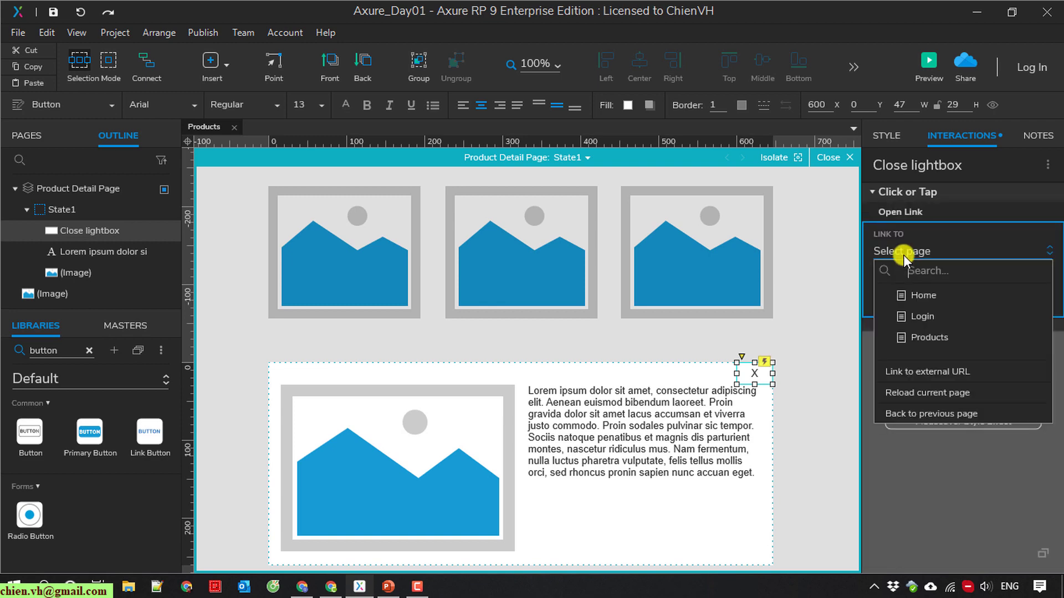
click(926, 335)
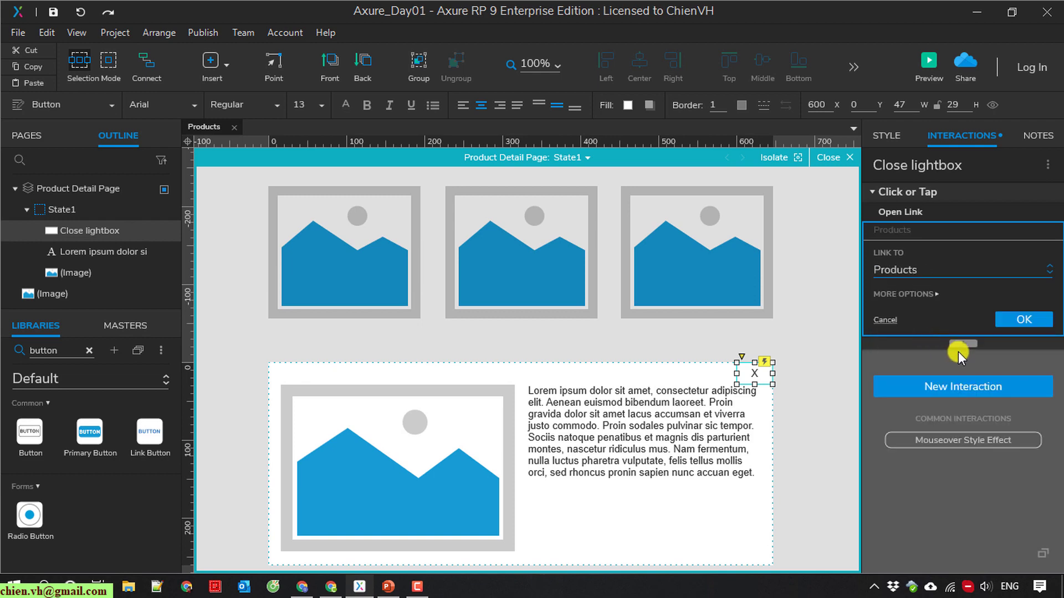
click(1031, 324)
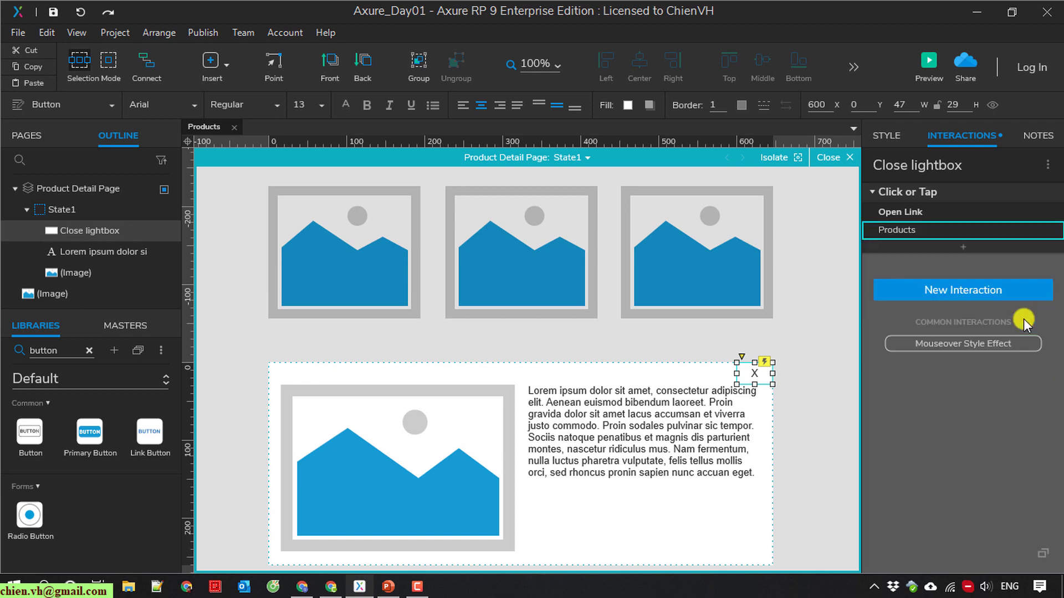
click(760, 425)
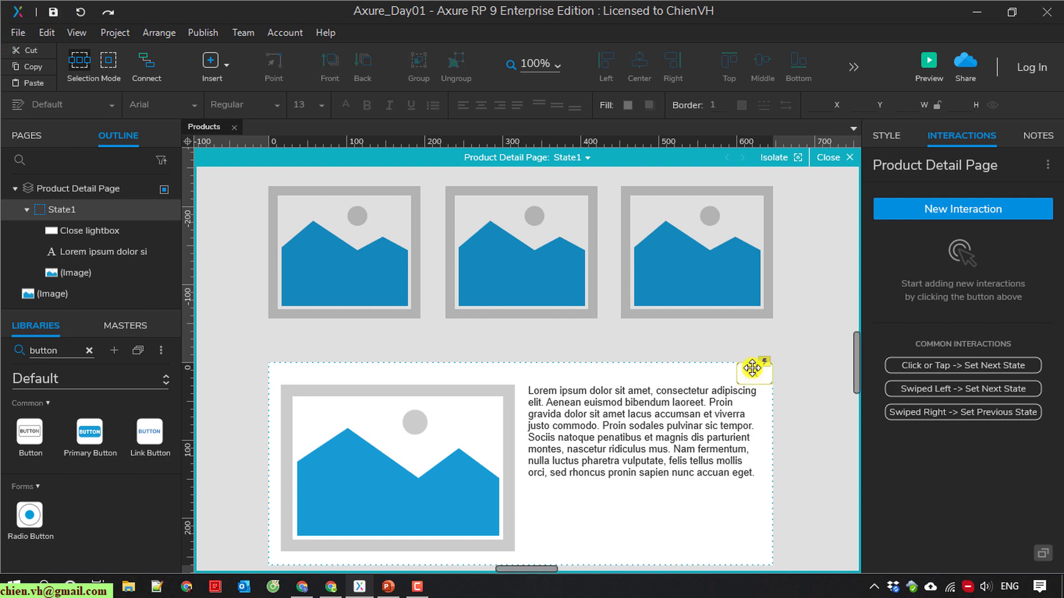
Set the Product Detail Page panel to hidden and save the project.
click(72, 188)
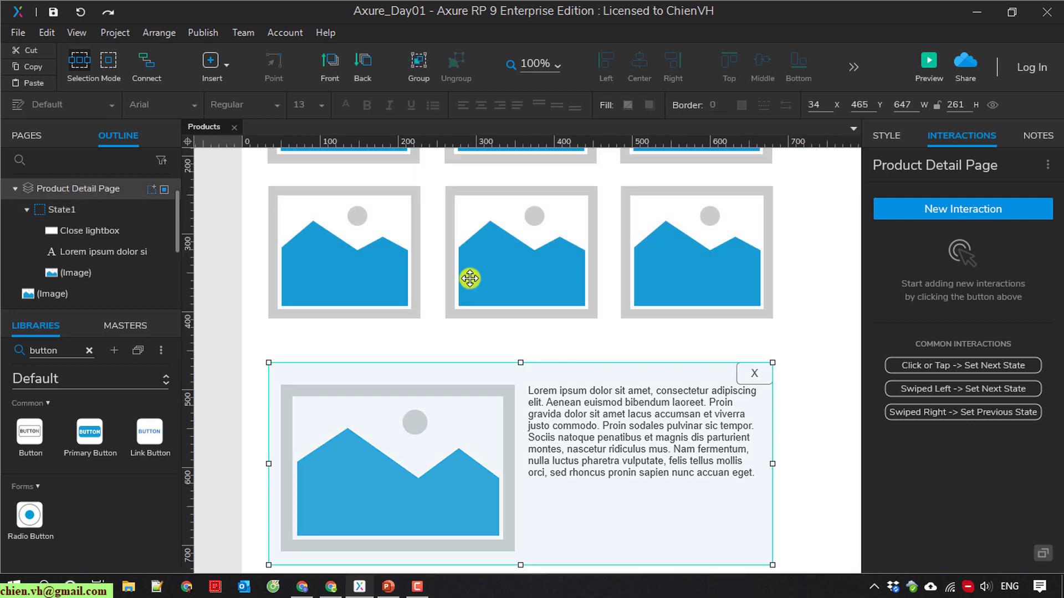
click(830, 337)
click(564, 375)
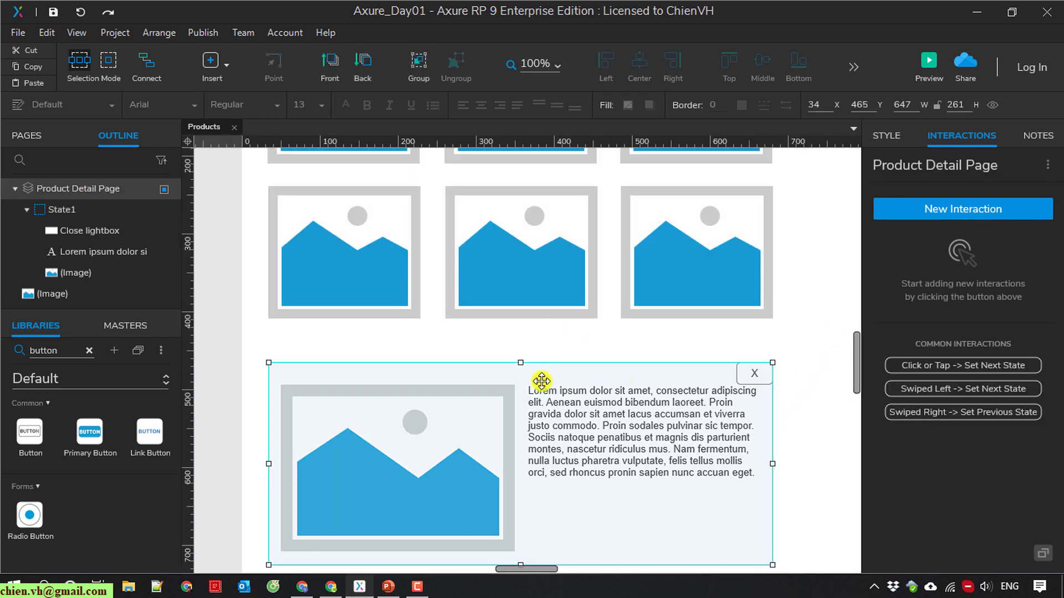
click(887, 136)
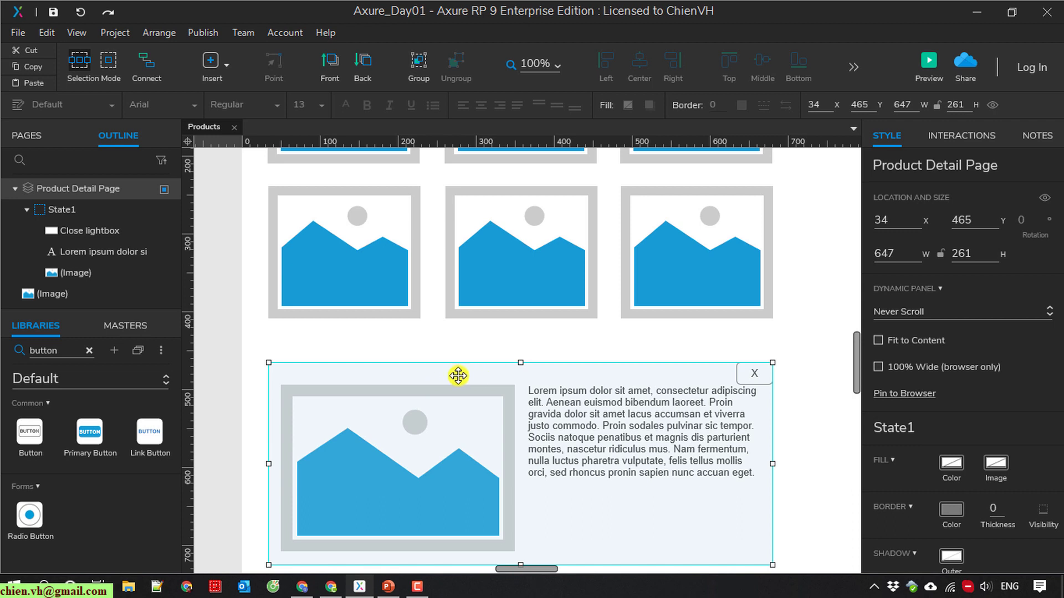
click(1044, 199)
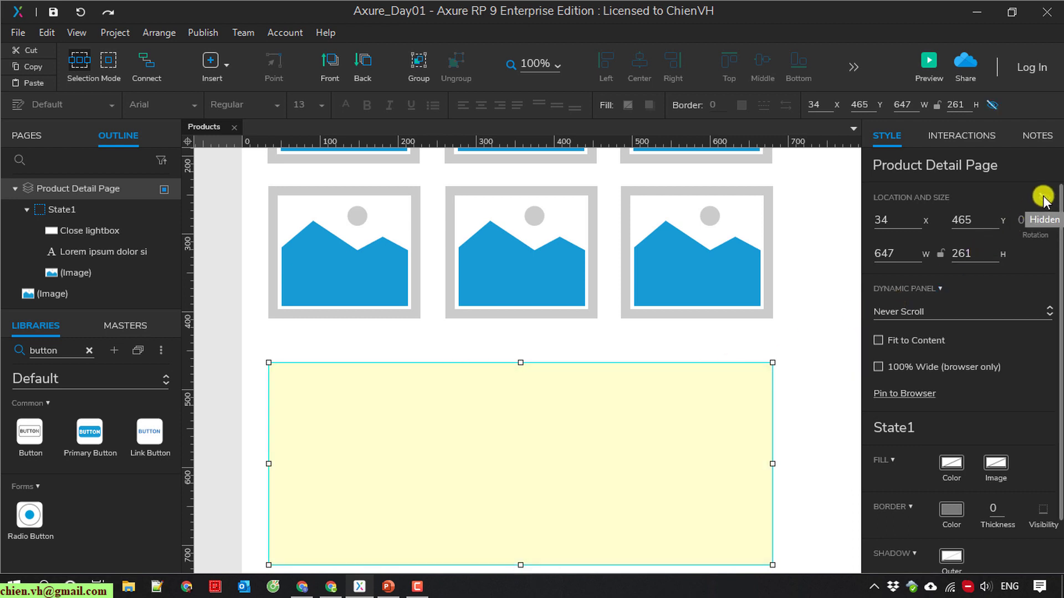
click(743, 327)
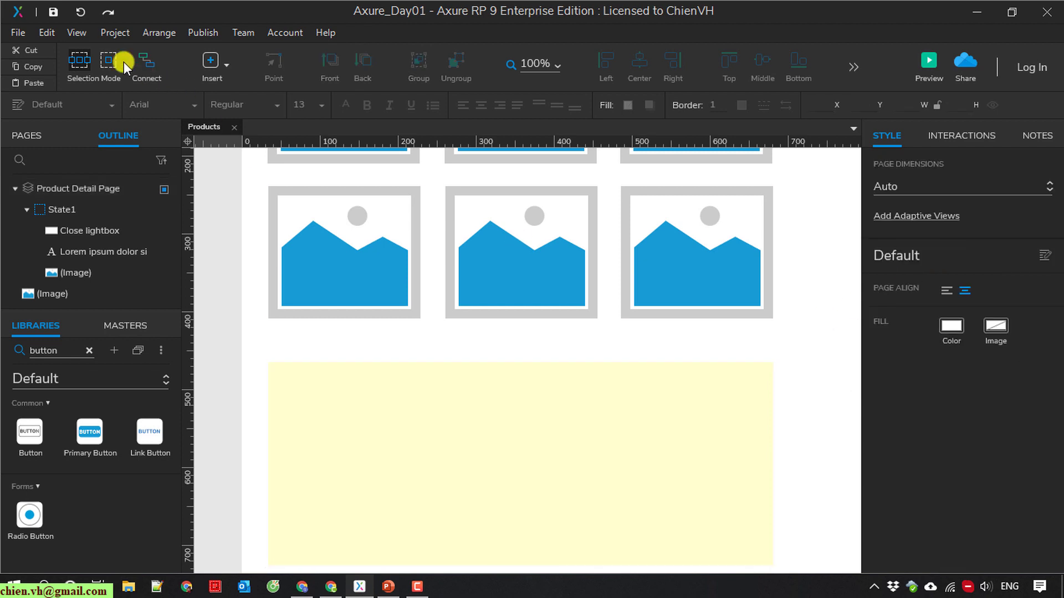
click(54, 12)
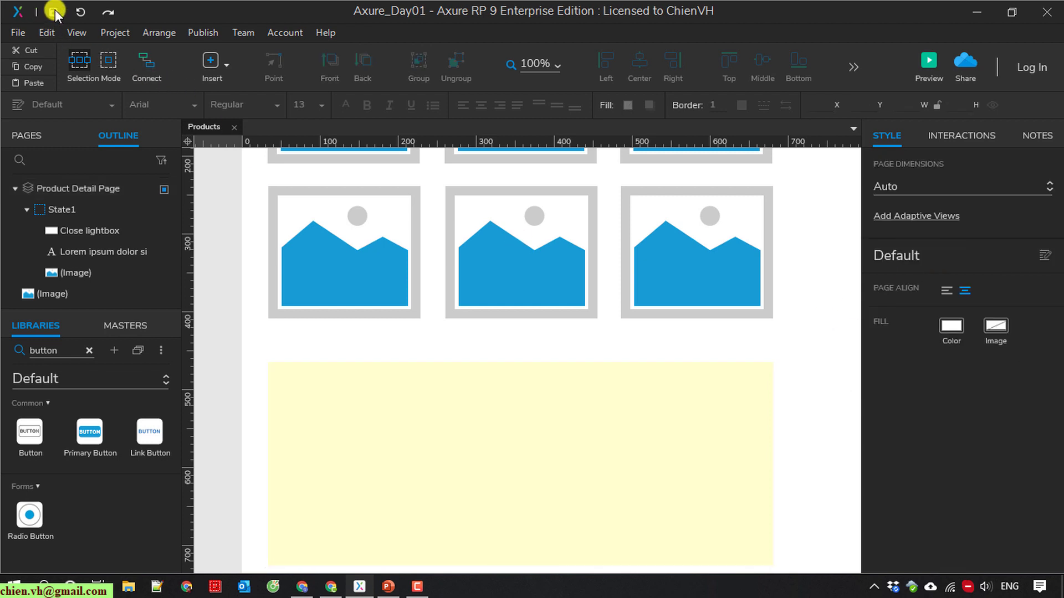
Preview the Products page in the browser and test the first product image's lightbox.
click(929, 65)
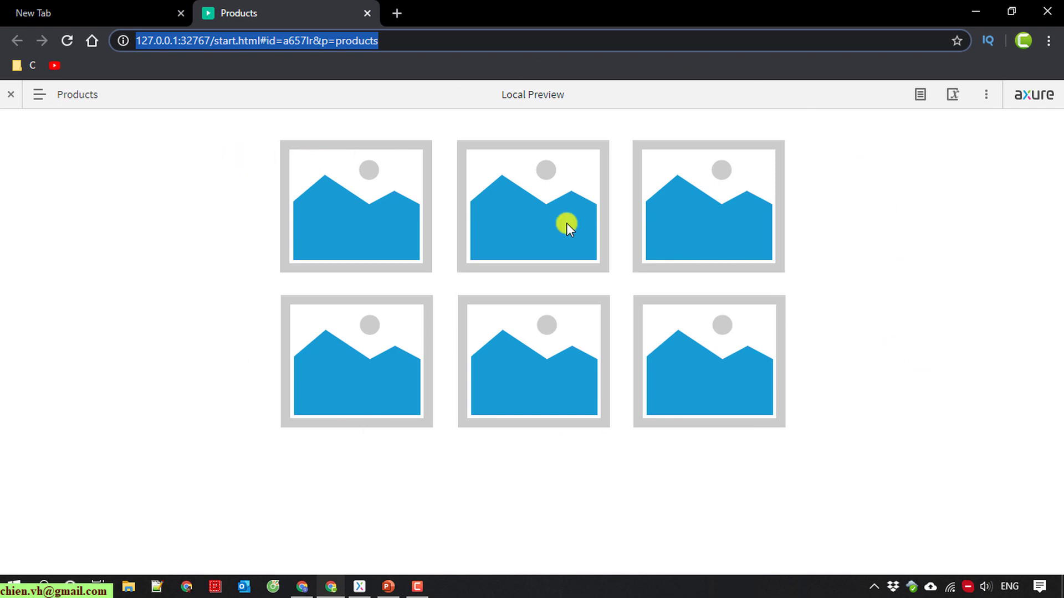
click(361, 194)
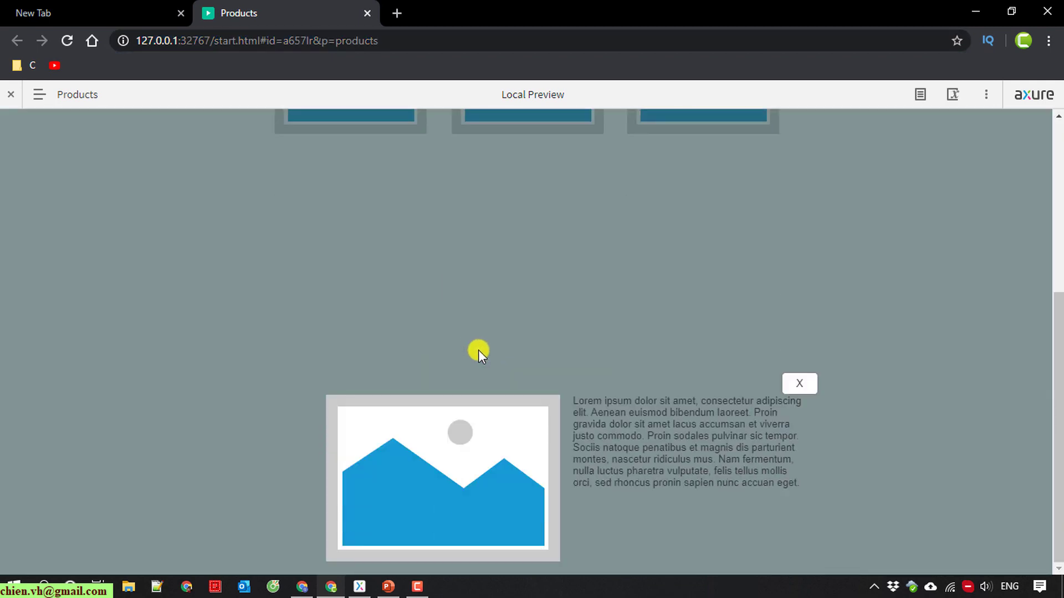
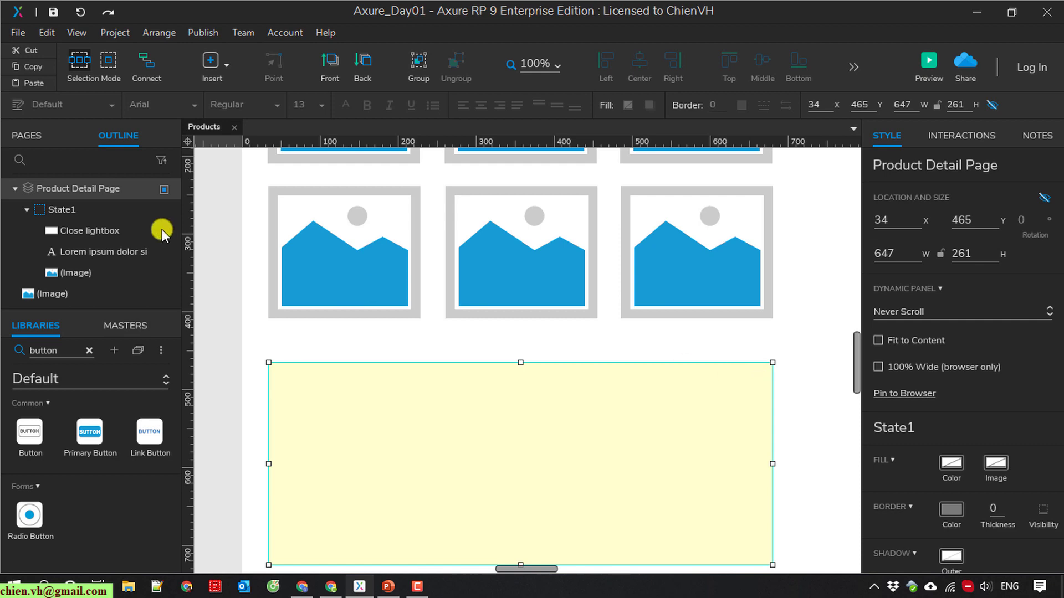
double_click(66, 211)
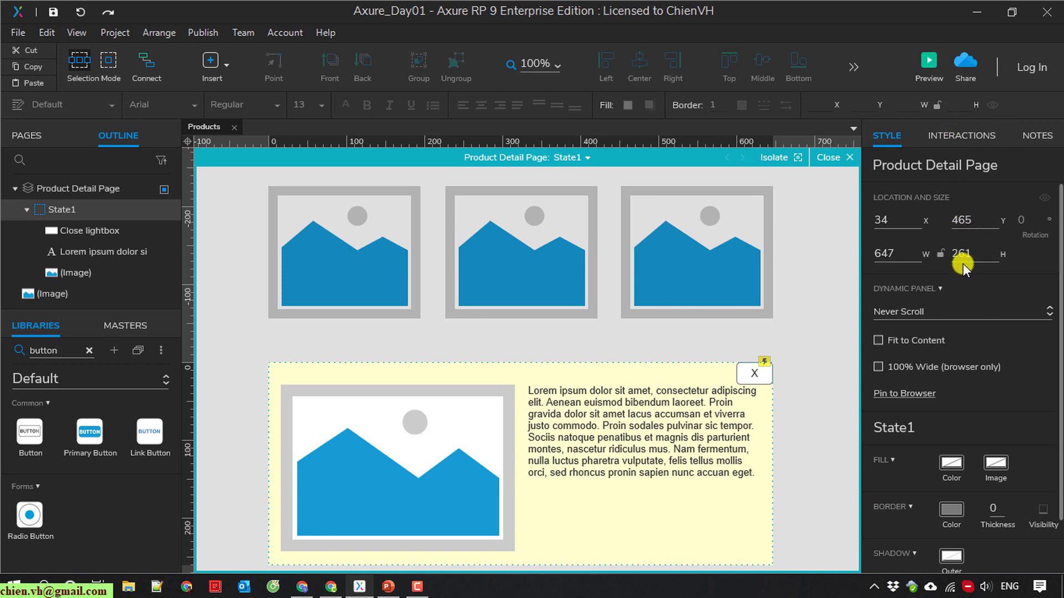
right_click(640, 380)
click(793, 342)
click(573, 391)
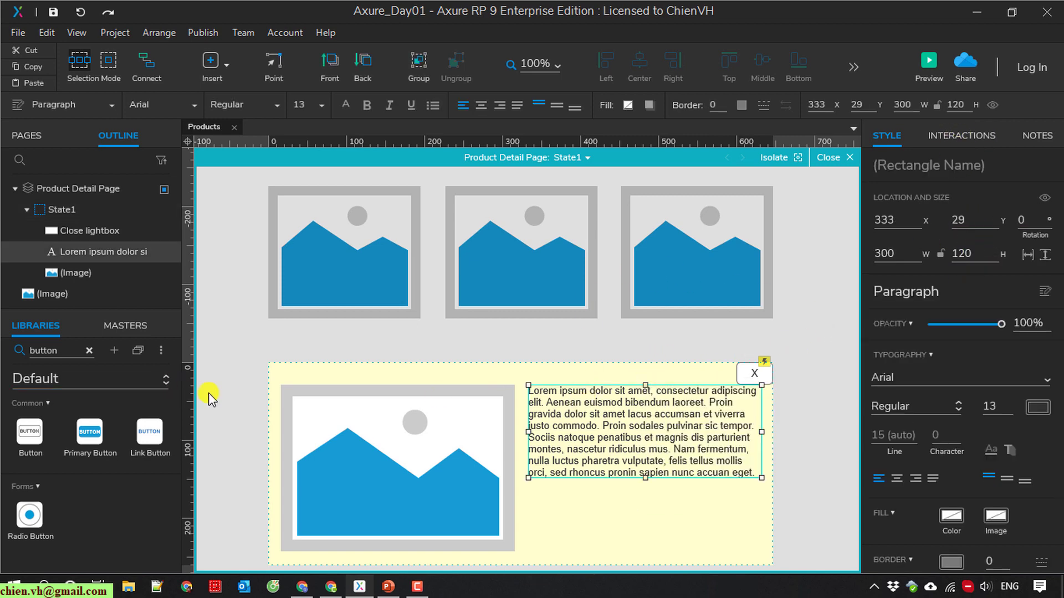
Position the Product Detail Page panel at x 50, y 250.
click(88, 187)
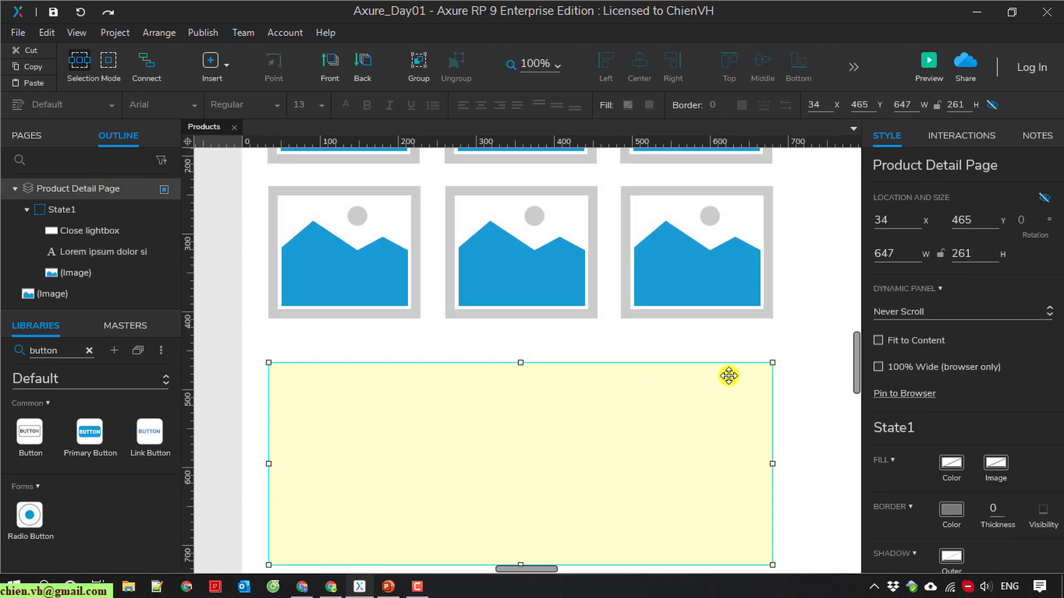
click(856, 102)
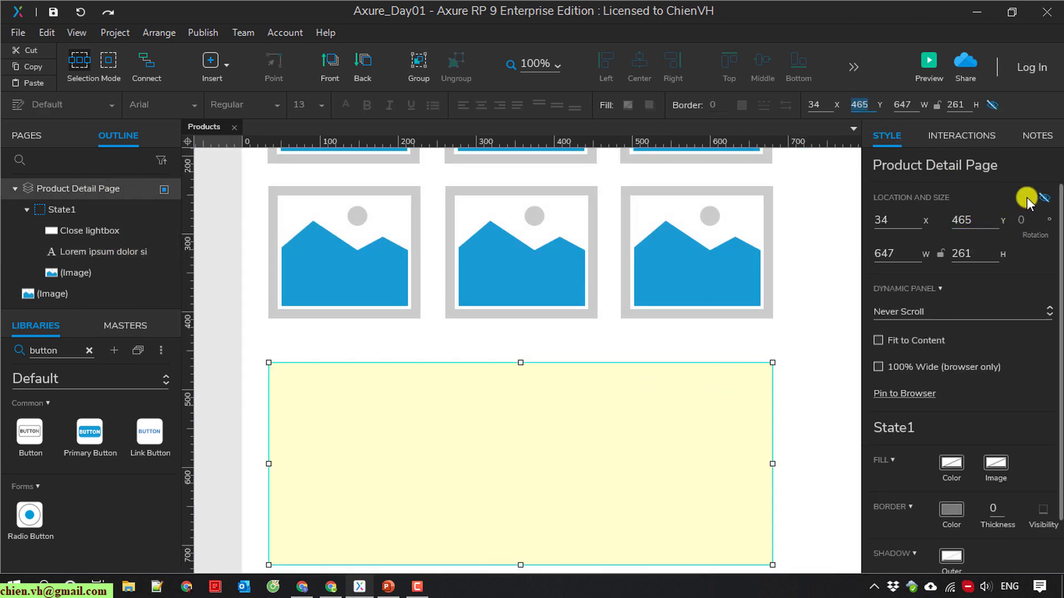
click(818, 102)
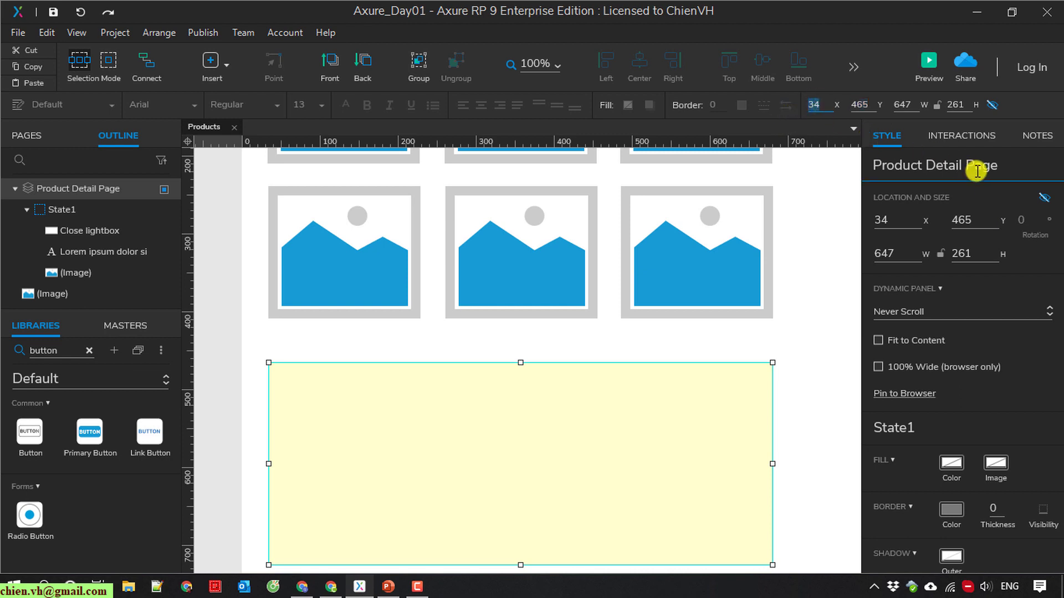
key(Return)
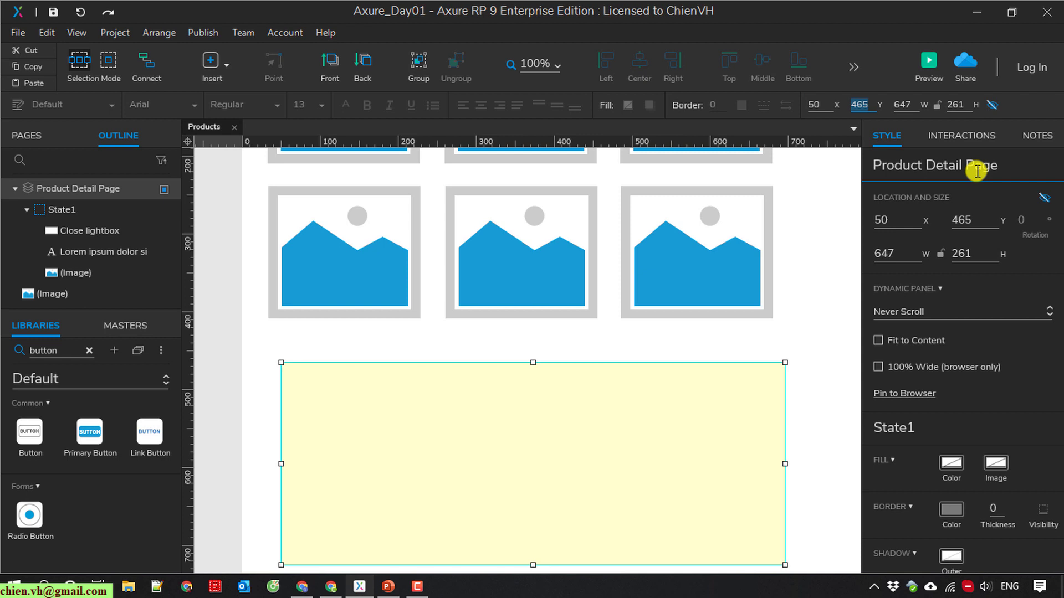
key(Return)
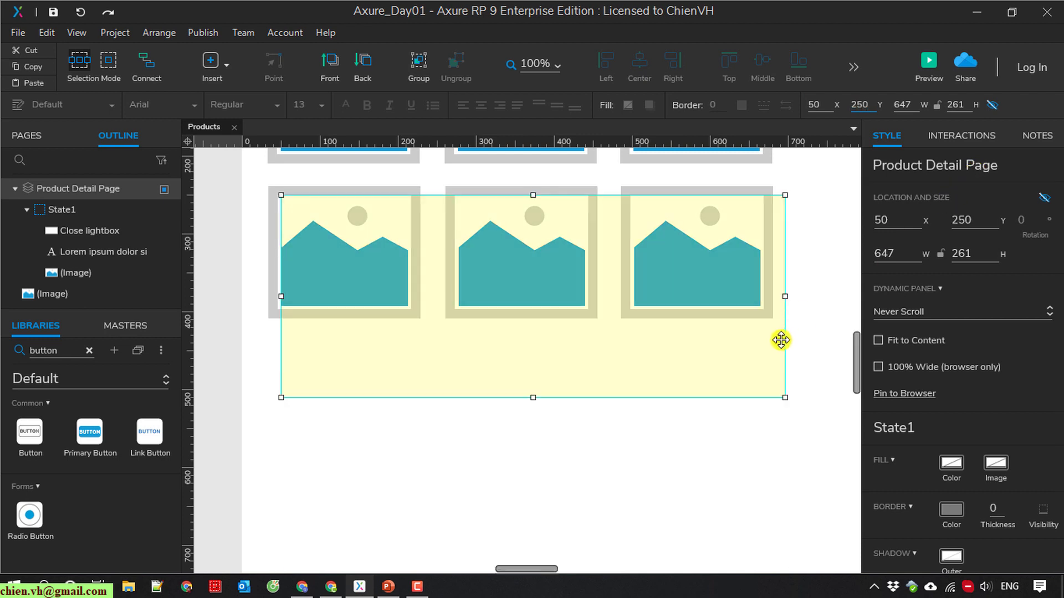
scroll(803, 349, up, 5)
scroll(823, 366, down, 2)
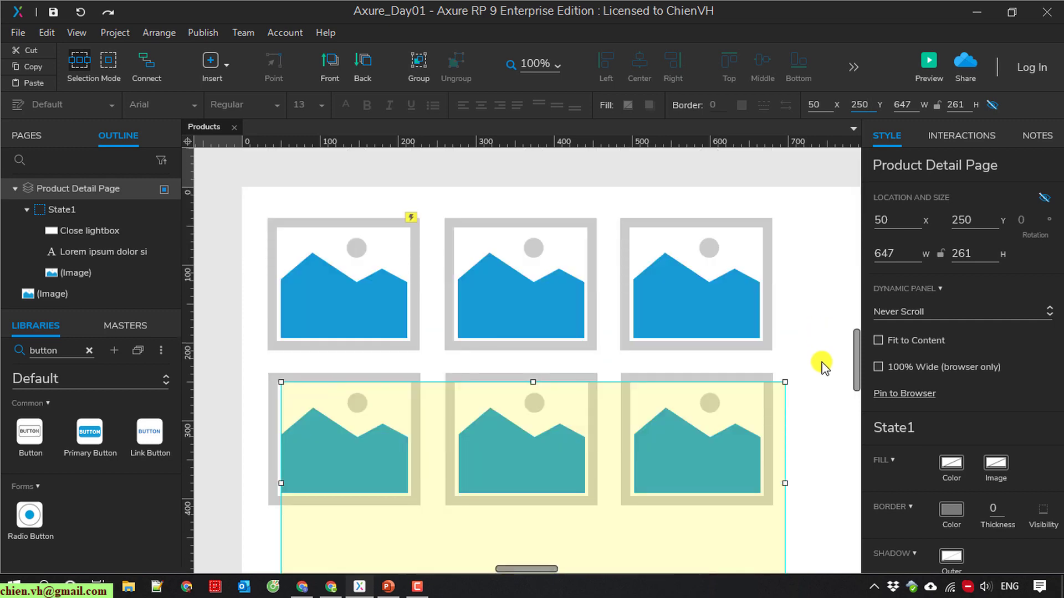
Set the Product Detail Page panel's y position to 200.
click(864, 103)
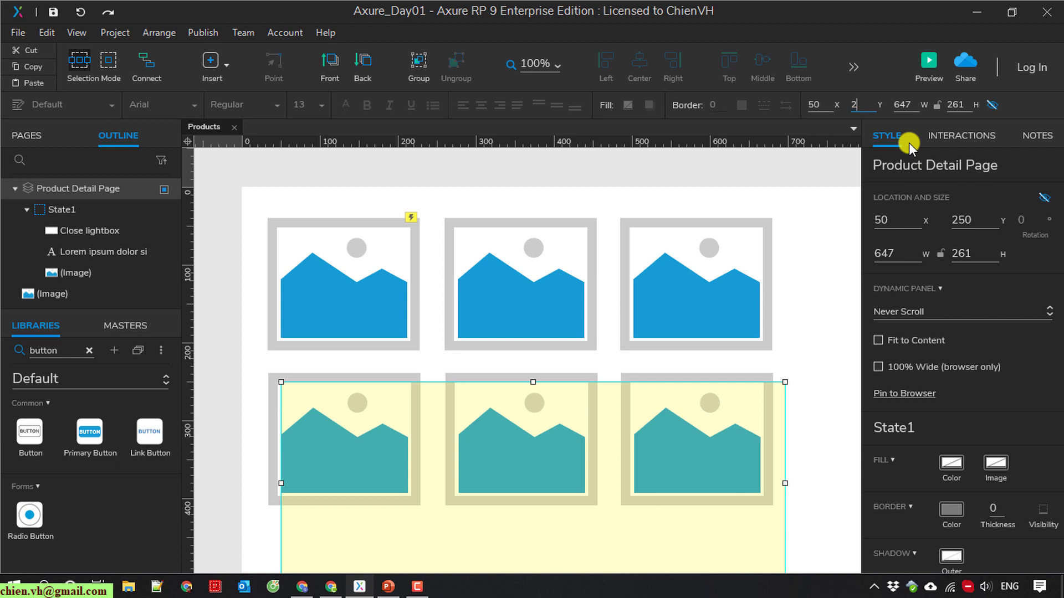
text(200)
key(Return)
click(815, 323)
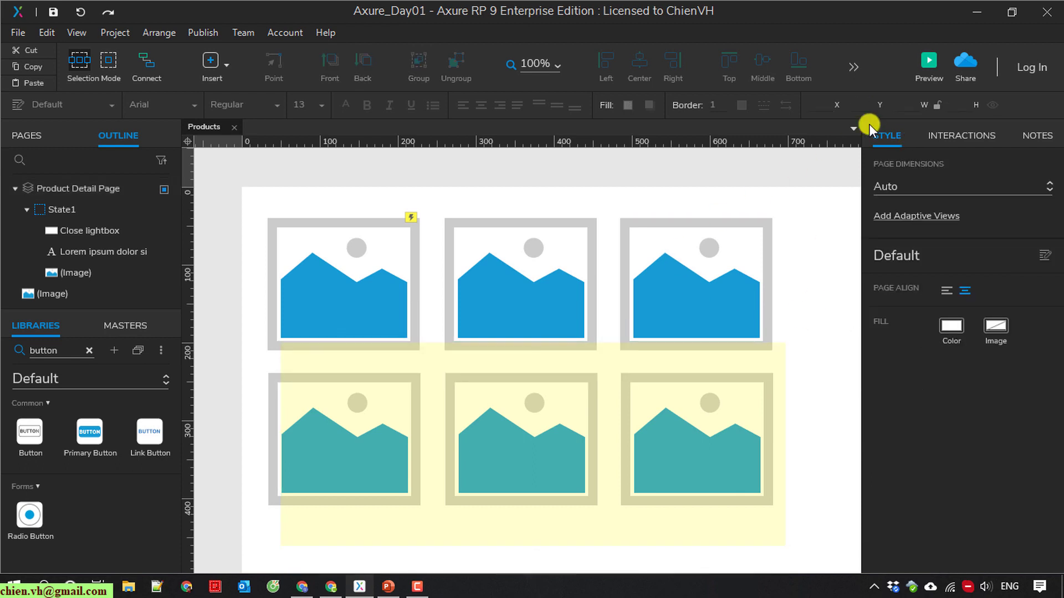
Preview the Products page again, open the lightbox from the first product image, test its X button and return to Axure RP.
click(928, 61)
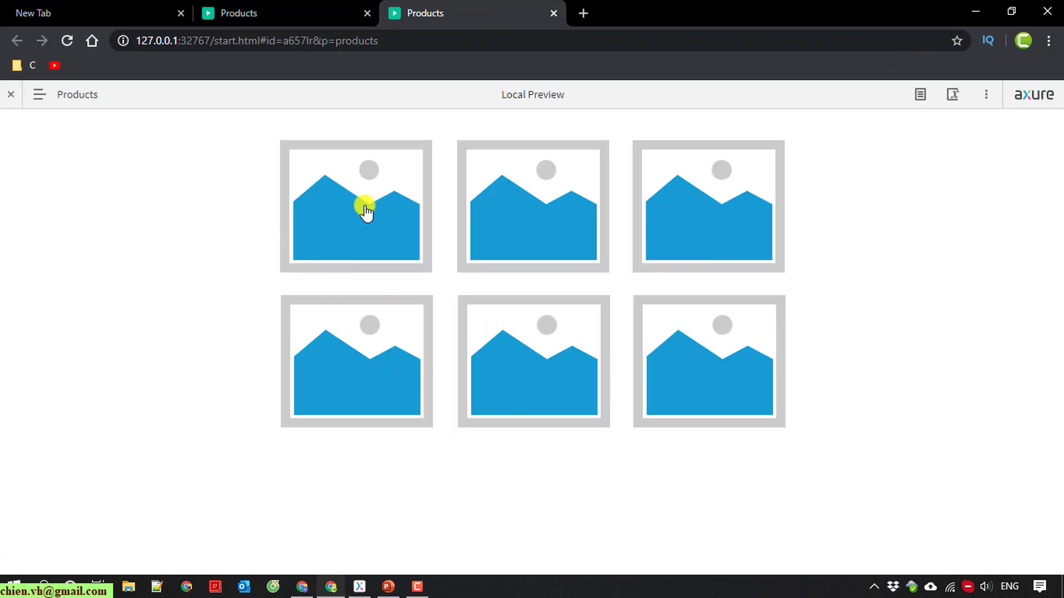
click(367, 213)
scroll(444, 320, down, 2)
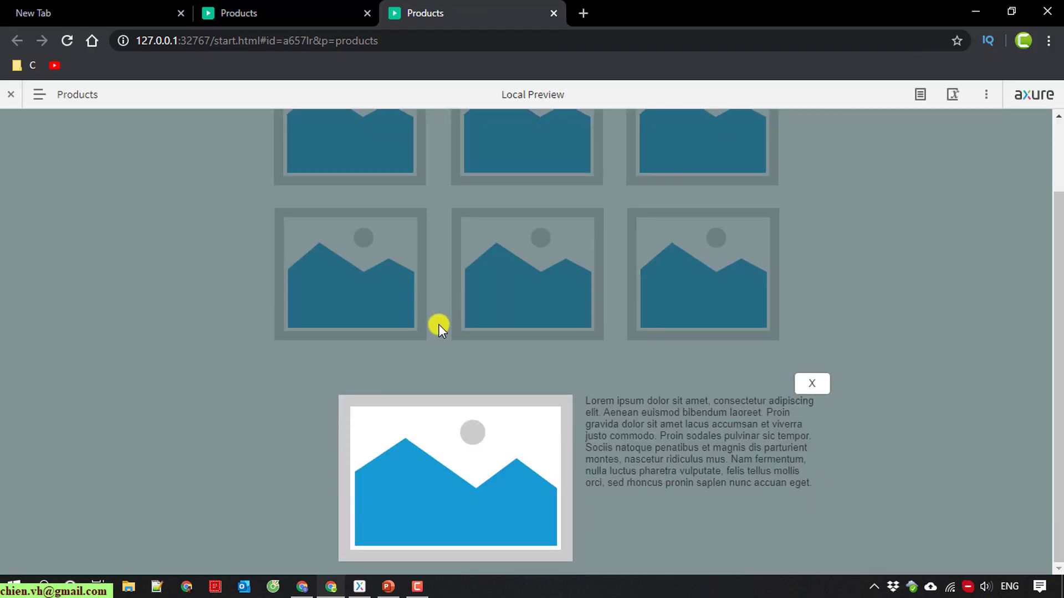
click(814, 387)
click(976, 12)
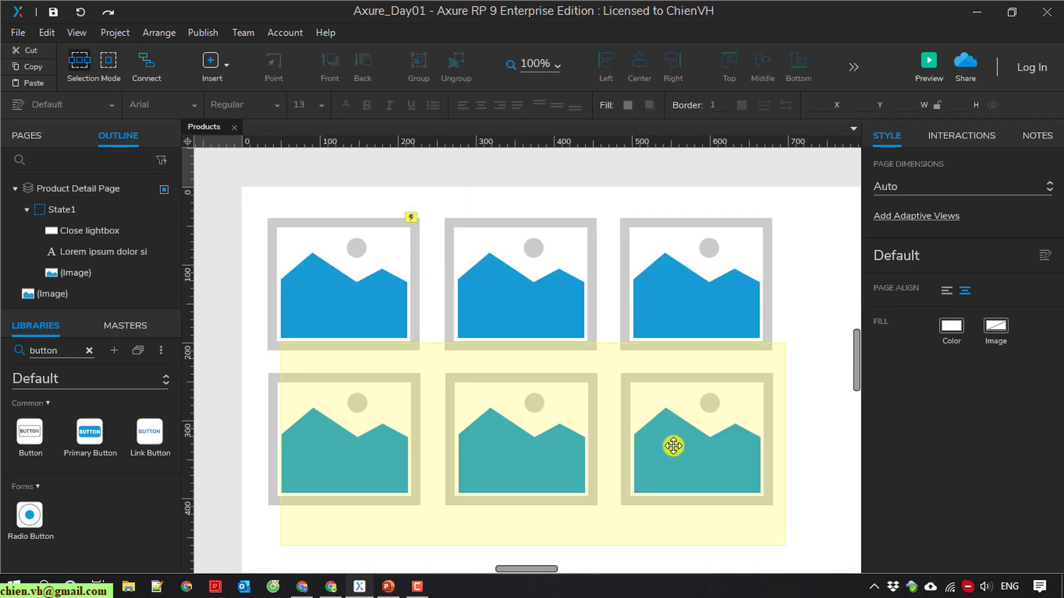
Move the Product Detail Page panel over the first row of products, to about x 33, y 25, and make it visible.
click(623, 432)
drag(617, 460, 607, 328)
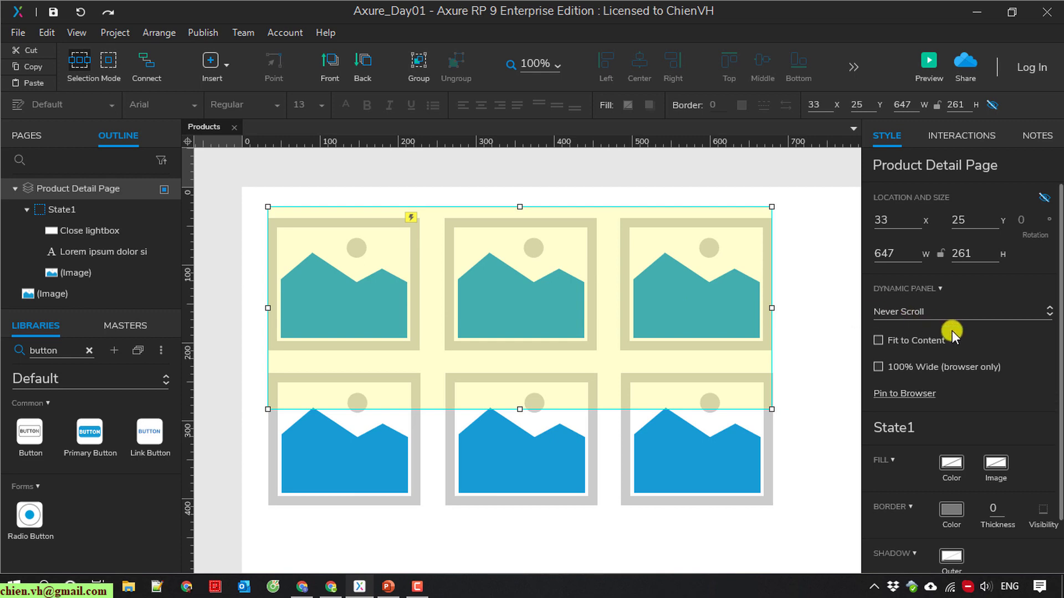
scroll(952, 331, down, 1)
scroll(986, 343, up, 1)
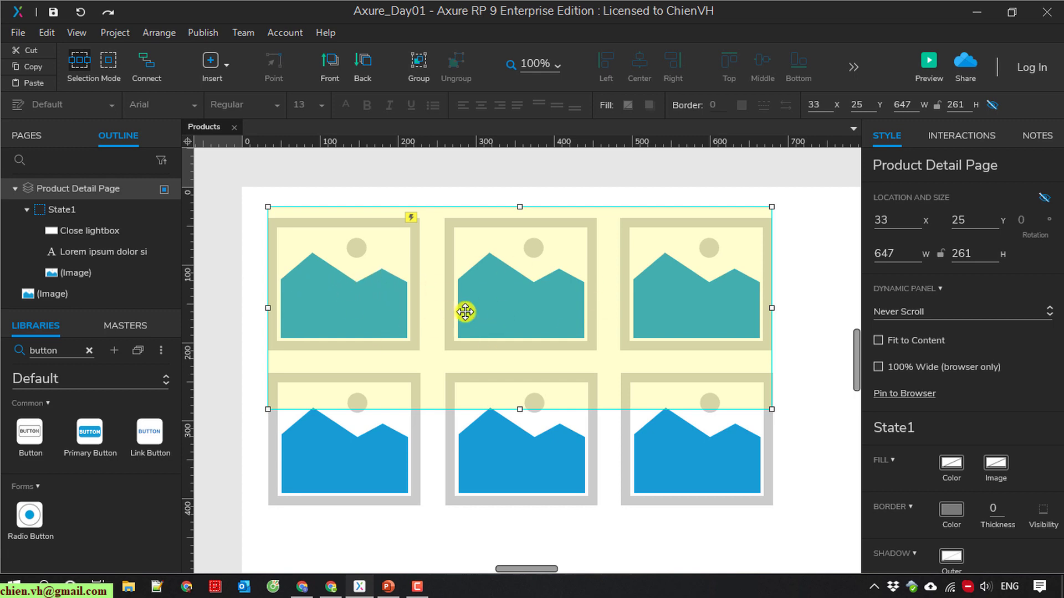
click(1044, 198)
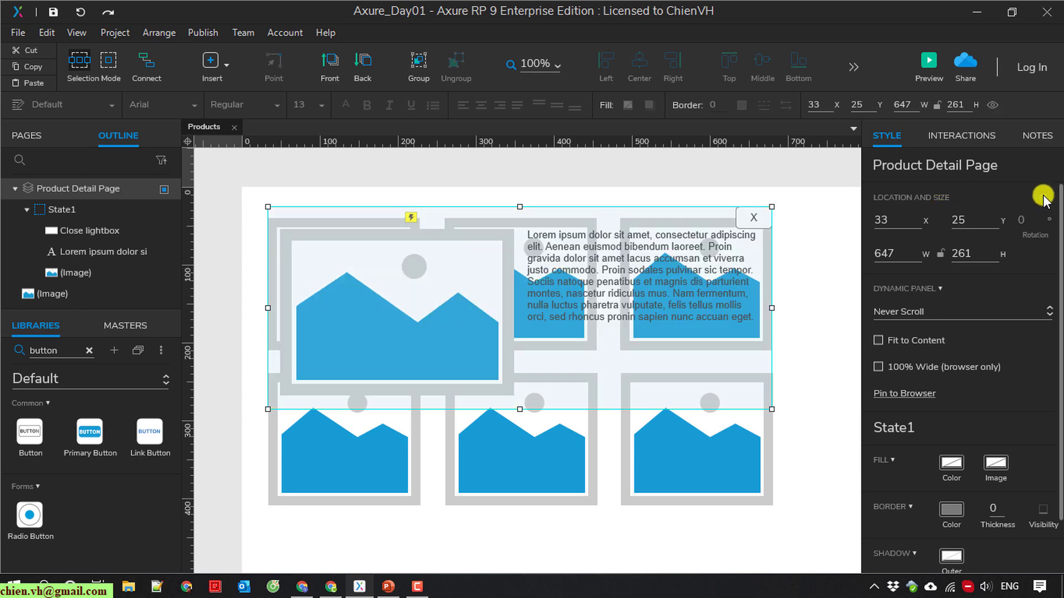
Add a Box 1 shape at x 33, y 25 and size it to 647 by 261, covering the Product Detail Page panel.
click(89, 351)
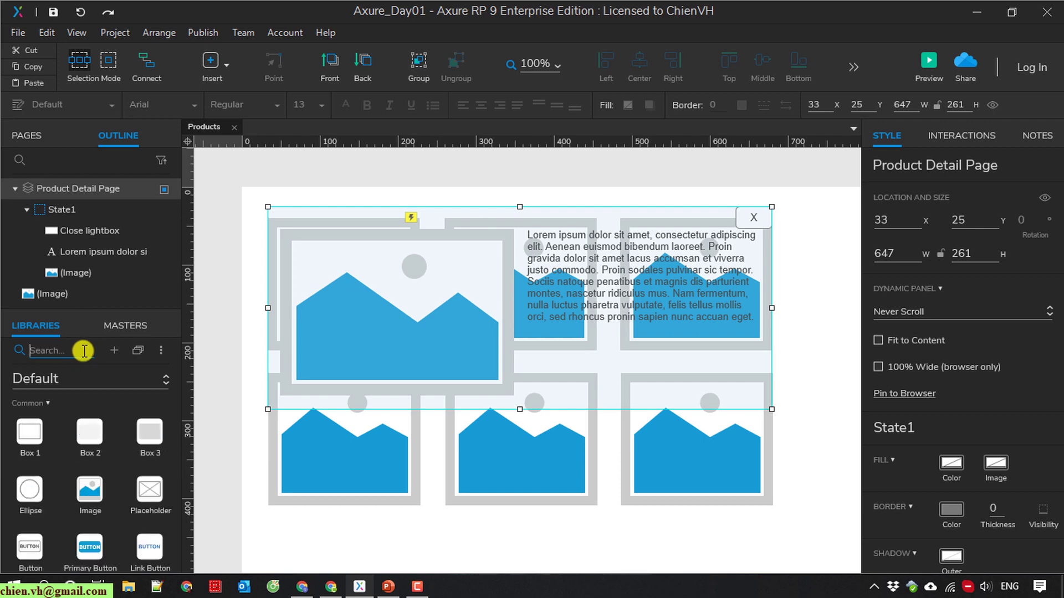
drag(30, 433, 271, 210)
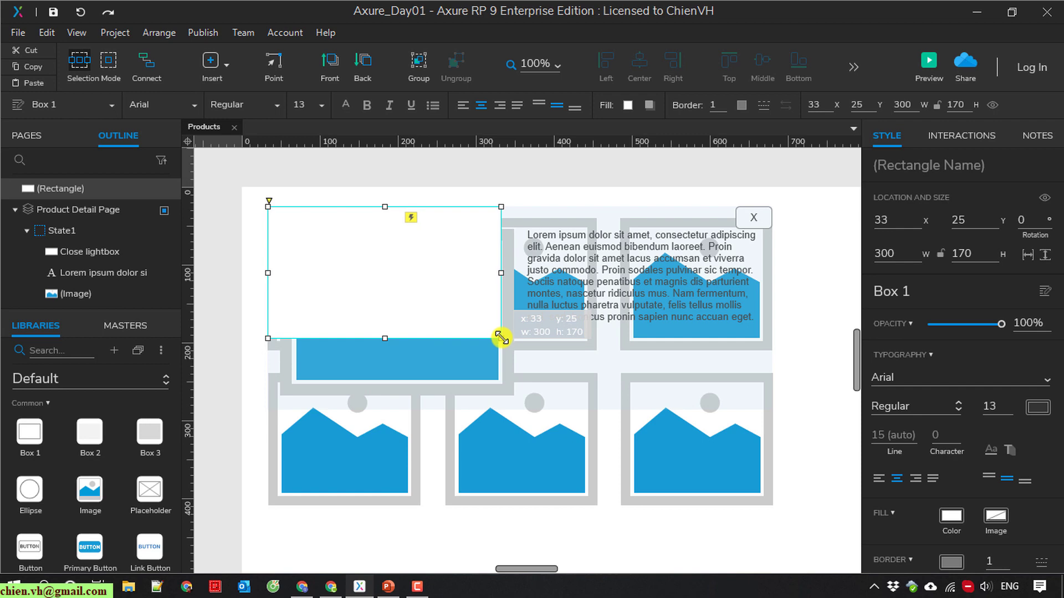
drag(502, 338, 771, 408)
right_click(497, 283)
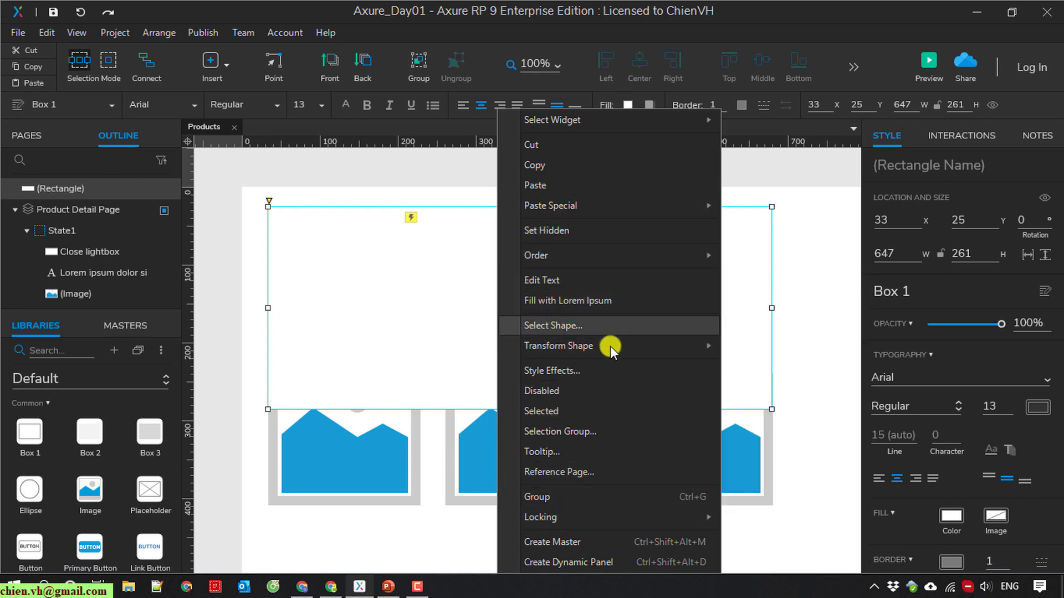
mouse_move(611, 349)
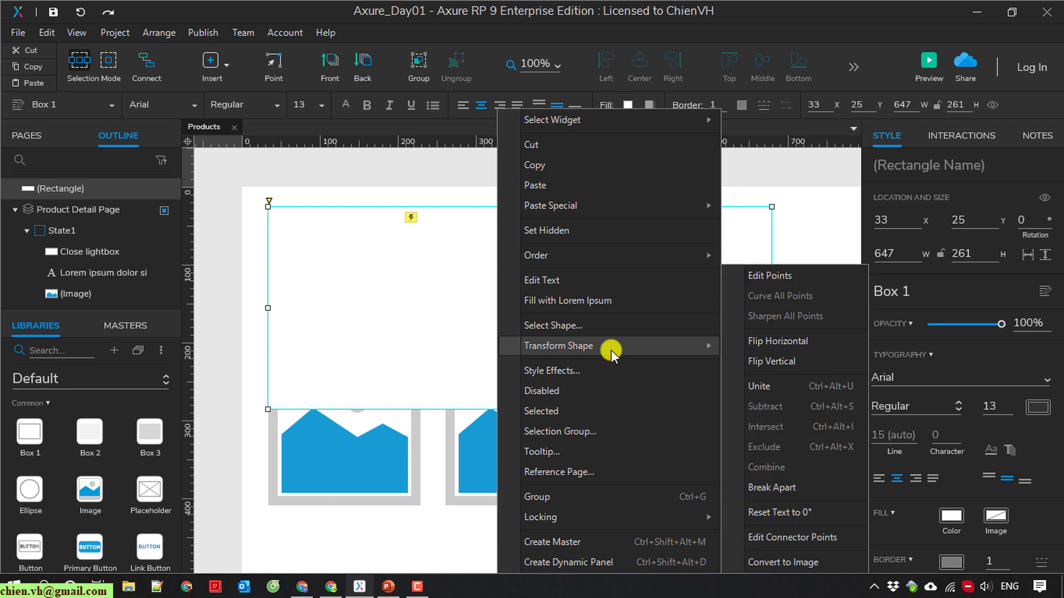
click(408, 545)
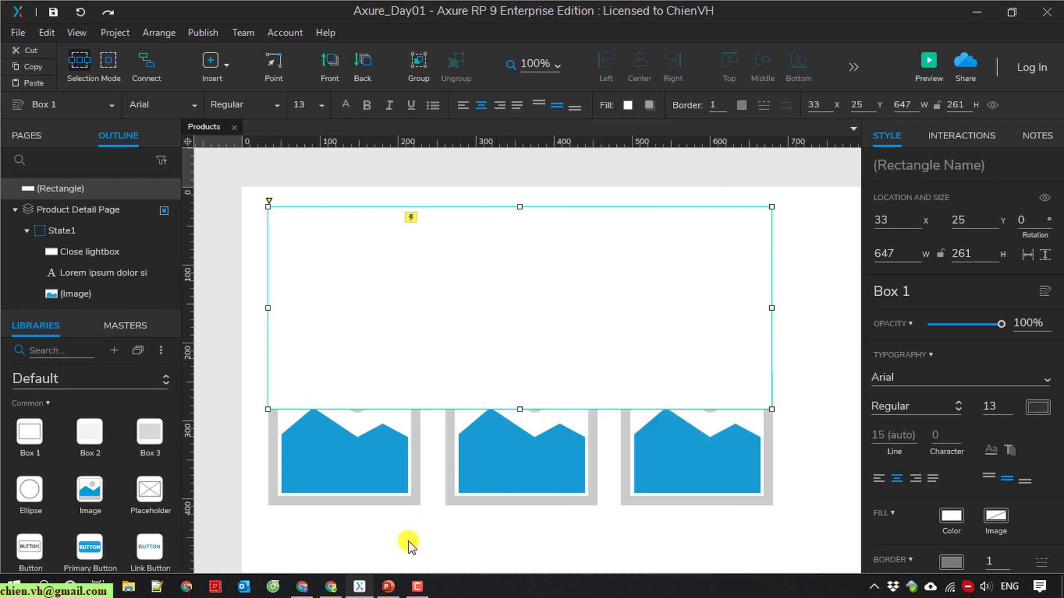
click(408, 545)
click(515, 292)
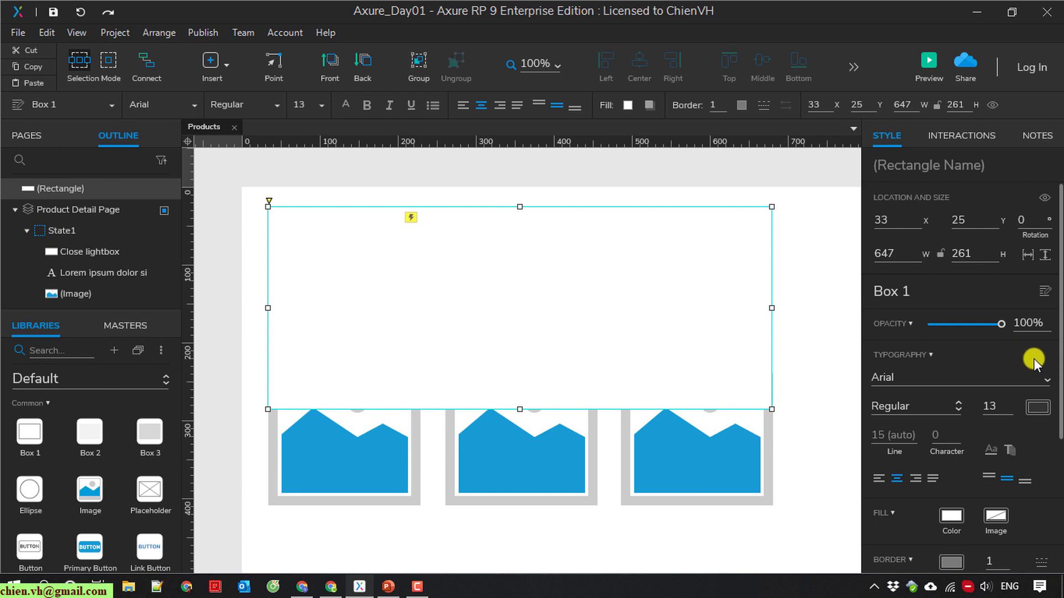
scroll(1033, 360, down, 4)
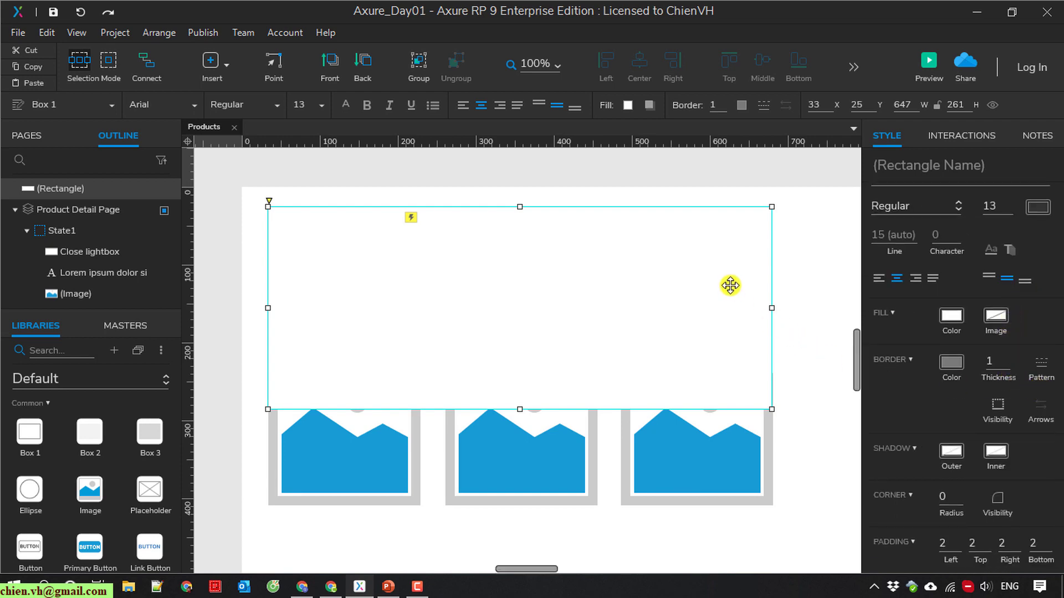
Send the Box 1 rectangle to the back, behind the product images and the Product Detail Page panel.
right_click(712, 263)
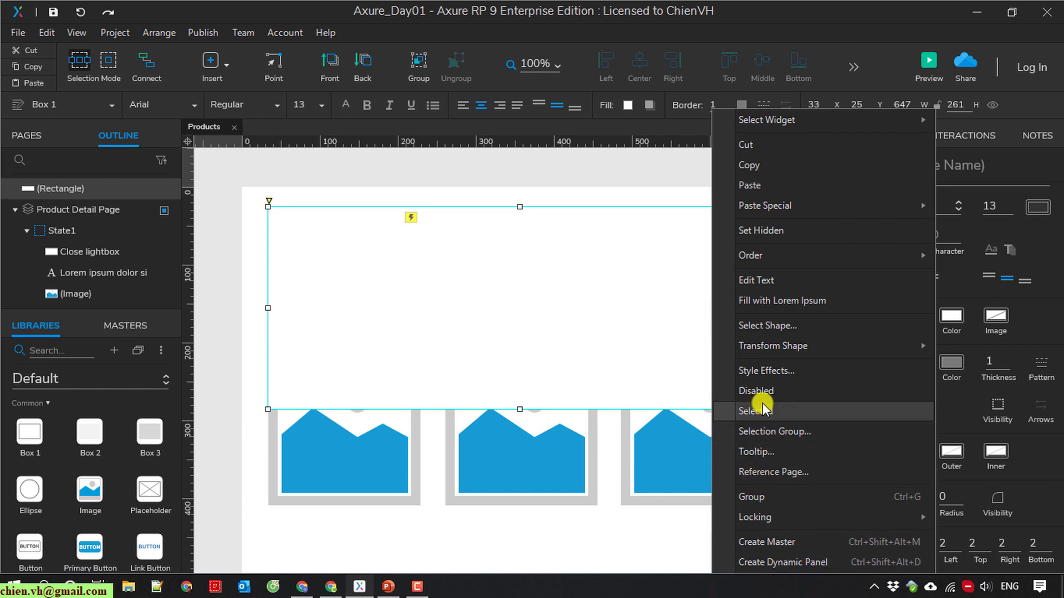
mouse_move(773, 339)
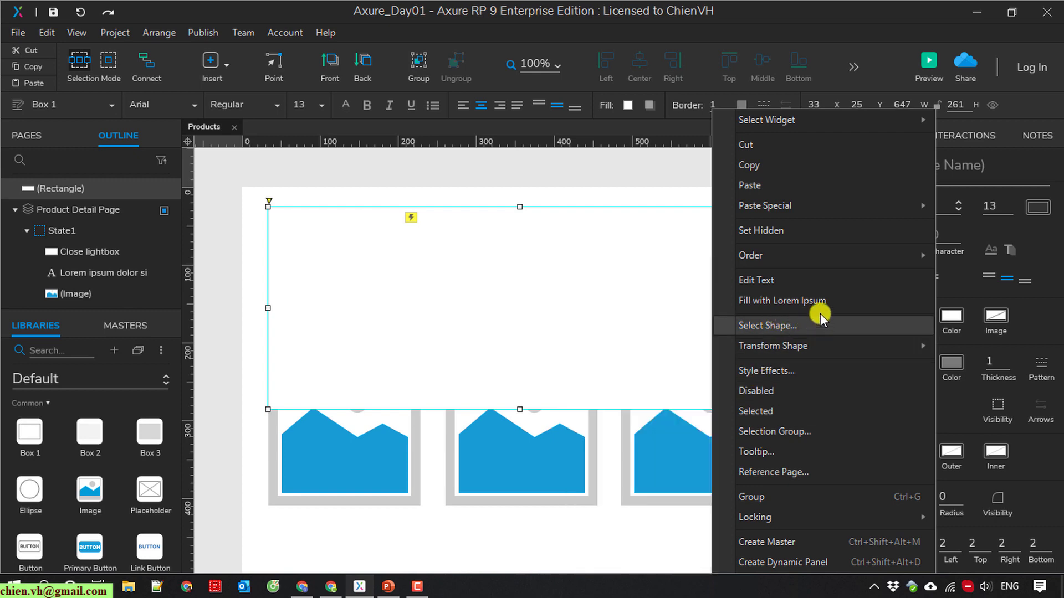
mouse_move(806, 254)
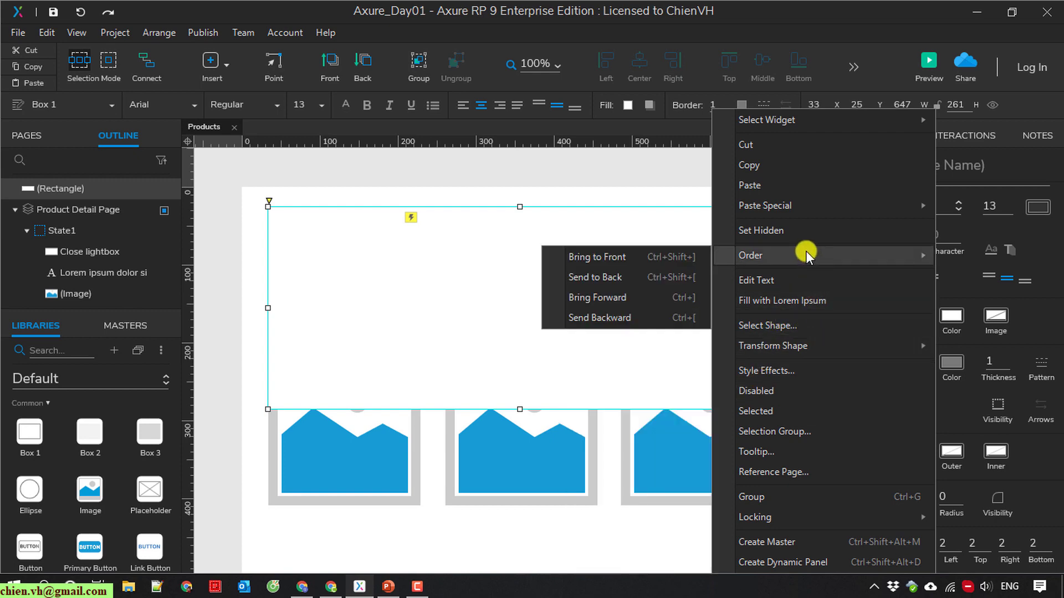
click(598, 277)
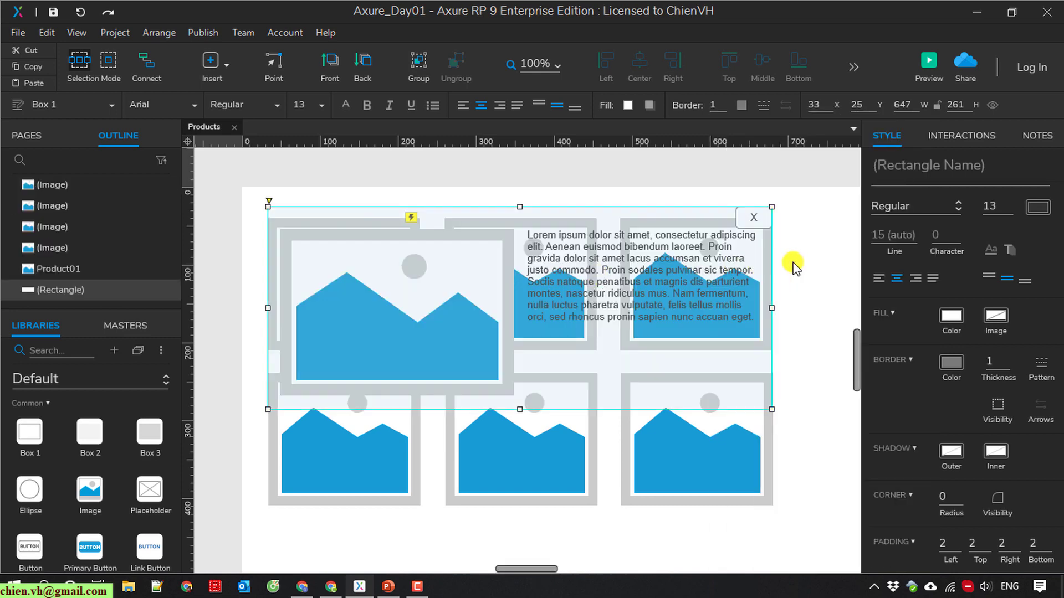
click(829, 271)
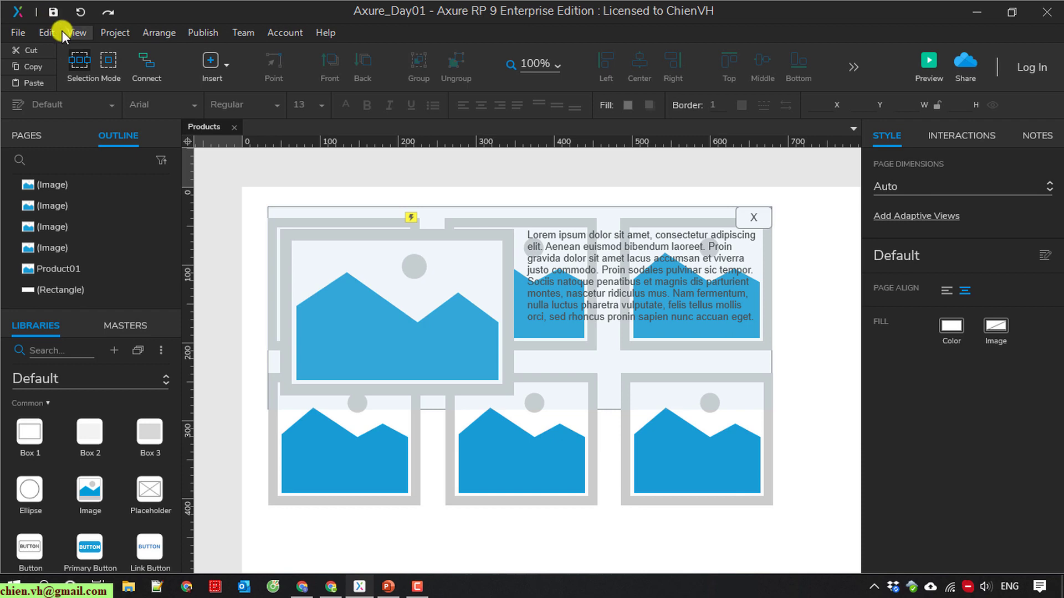
Preview the Products page in the browser, test the panel's X button and return to Axure RP.
click(927, 59)
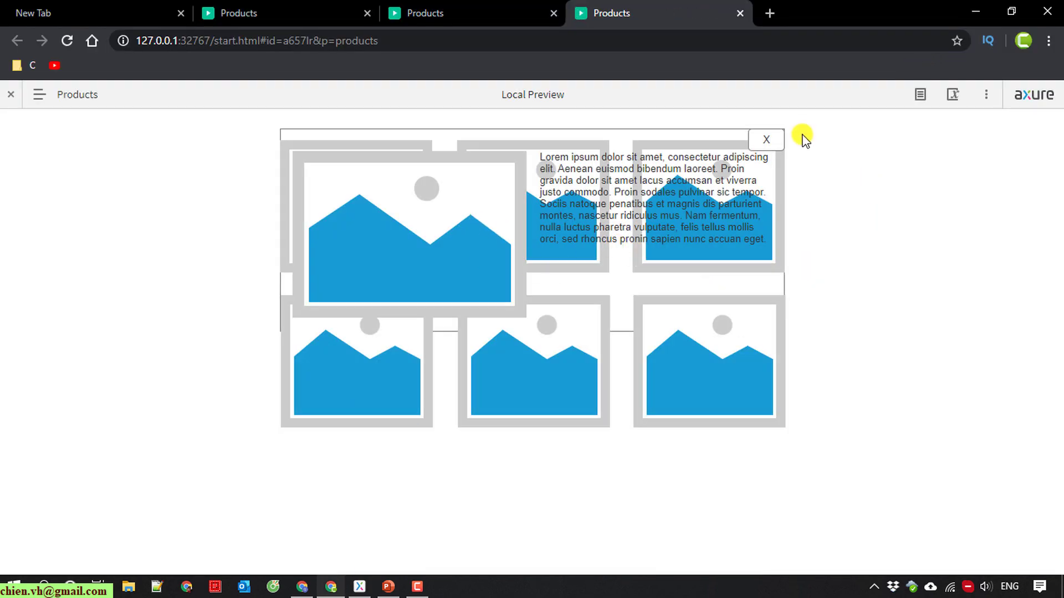
click(765, 142)
click(975, 11)
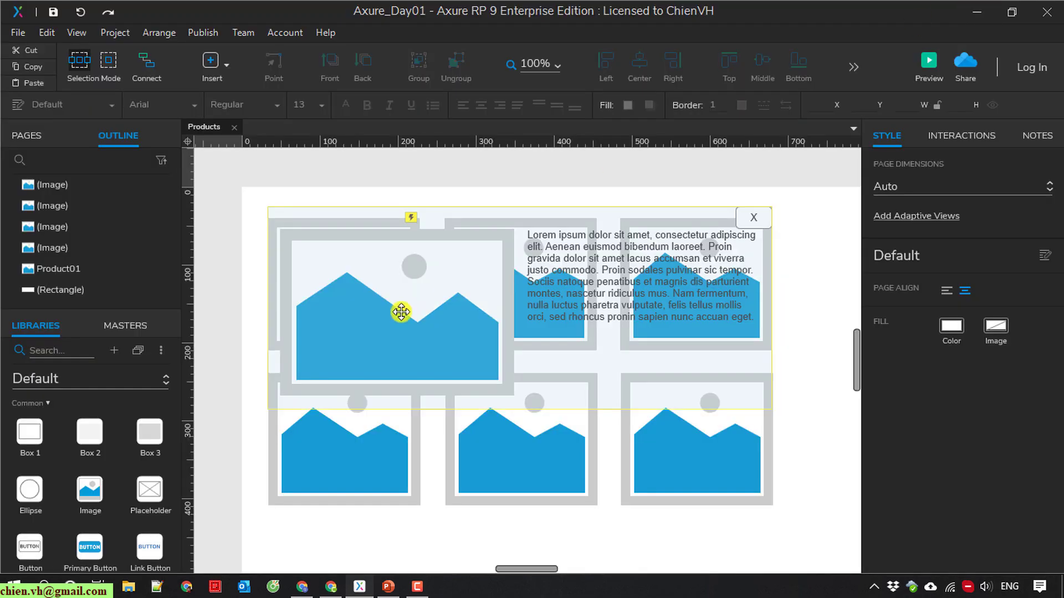
Move the Product Detail Page panel and the rectangle below the product images, aligned with each other at about x 14, y 530.
click(650, 214)
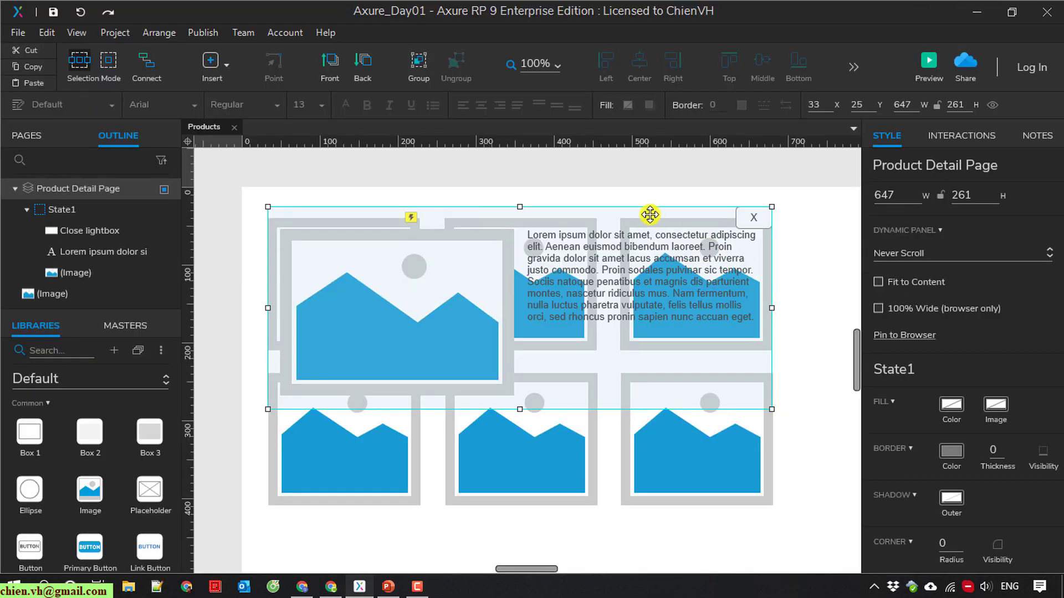
drag(640, 216, 474, 408)
scroll(395, 381, up, 5)
drag(304, 454, 319, 553)
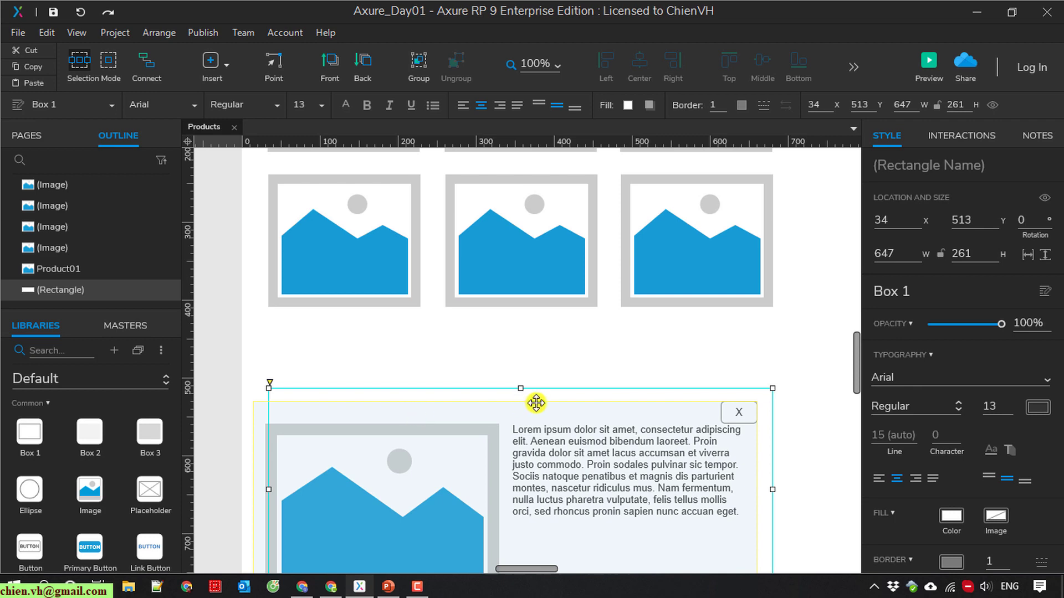
drag(547, 398, 535, 419)
click(795, 416)
scroll(771, 438, up, 3)
scroll(772, 436, down, 2)
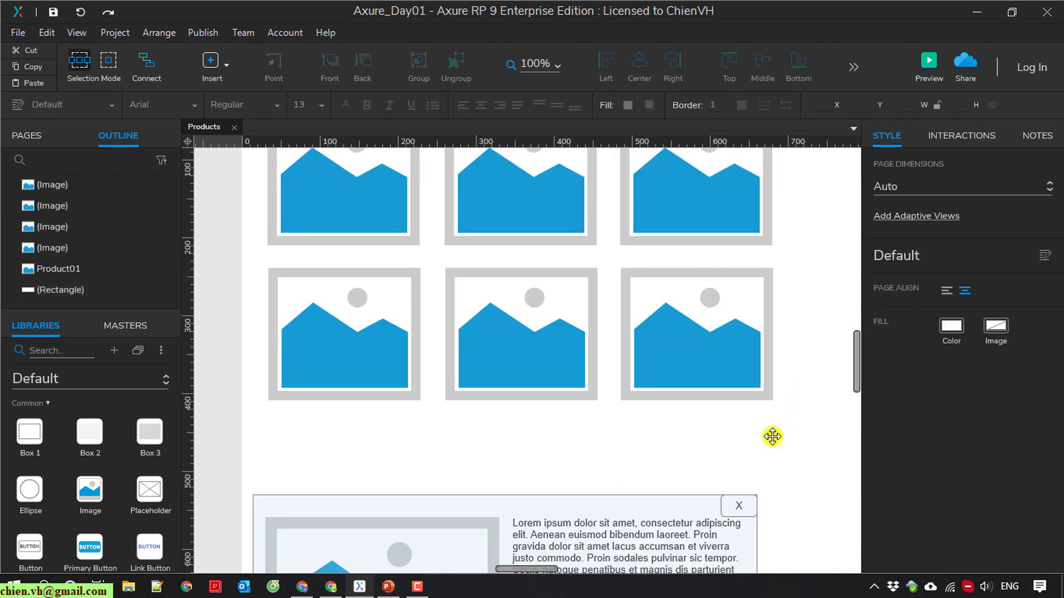
scroll(774, 493, down, 3)
Move the Product Detail Page panel and the rectangle closer beneath the product images, to about x 35, y 415.
click(746, 423)
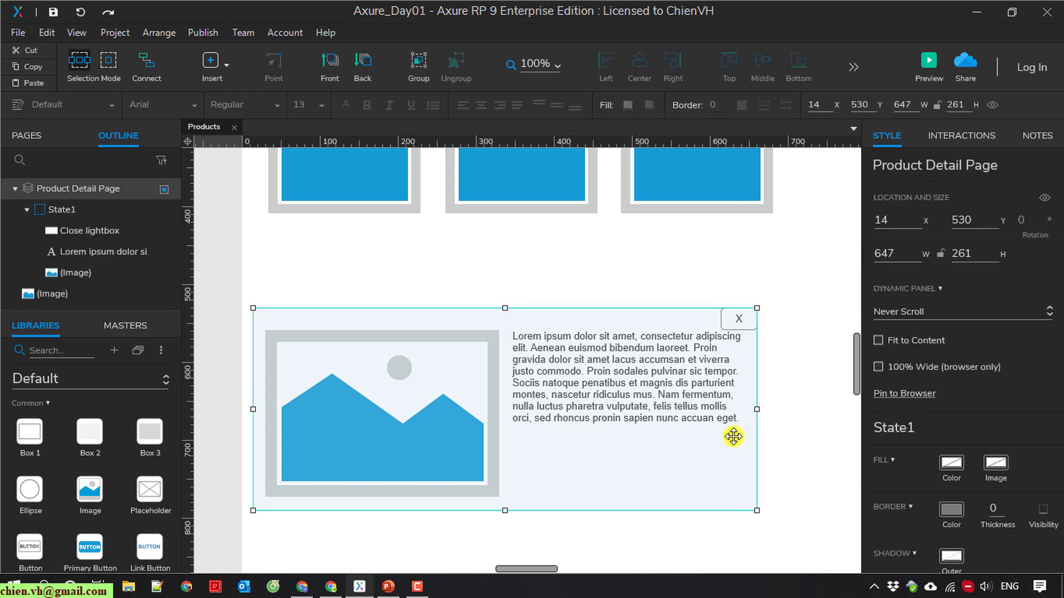
drag(675, 447, 696, 360)
drag(648, 480, 643, 403)
click(648, 475)
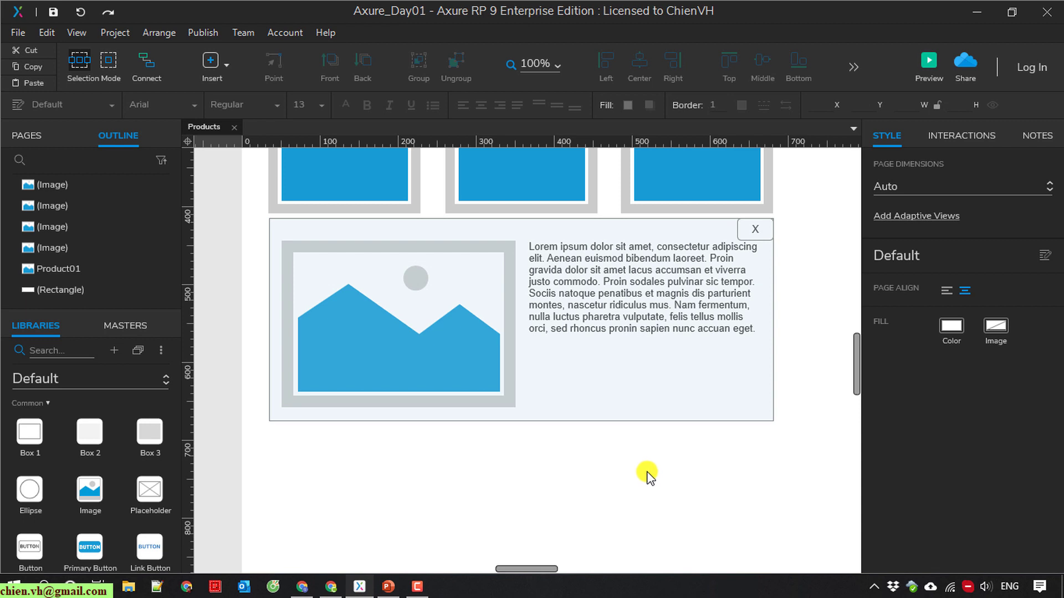
Examine the Product Detail Page panel's State1 in the outline, including its Close lightbox button and image.
click(610, 361)
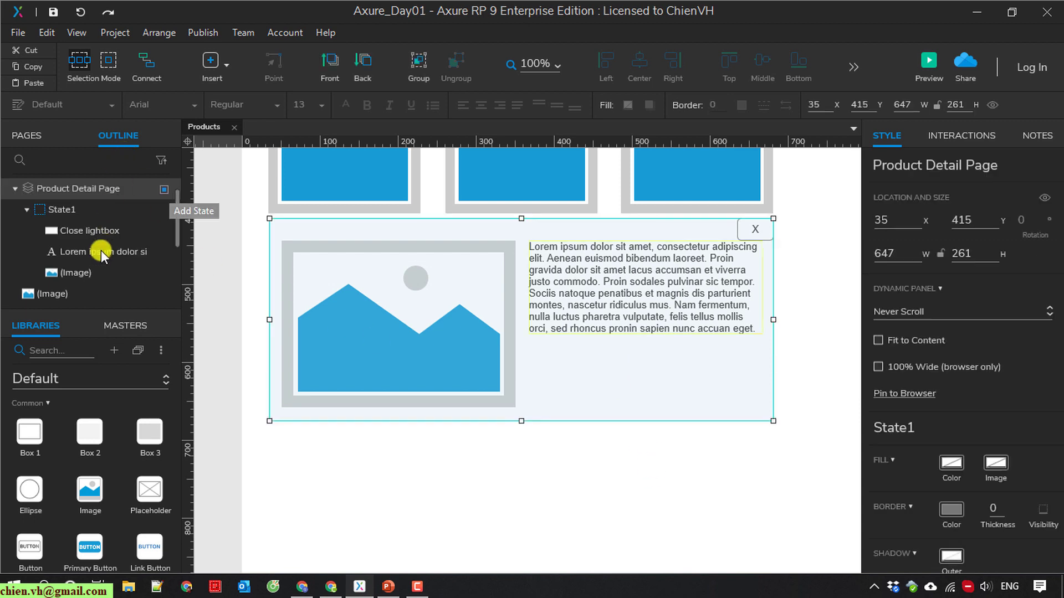
scroll(83, 227, up, 1)
click(72, 211)
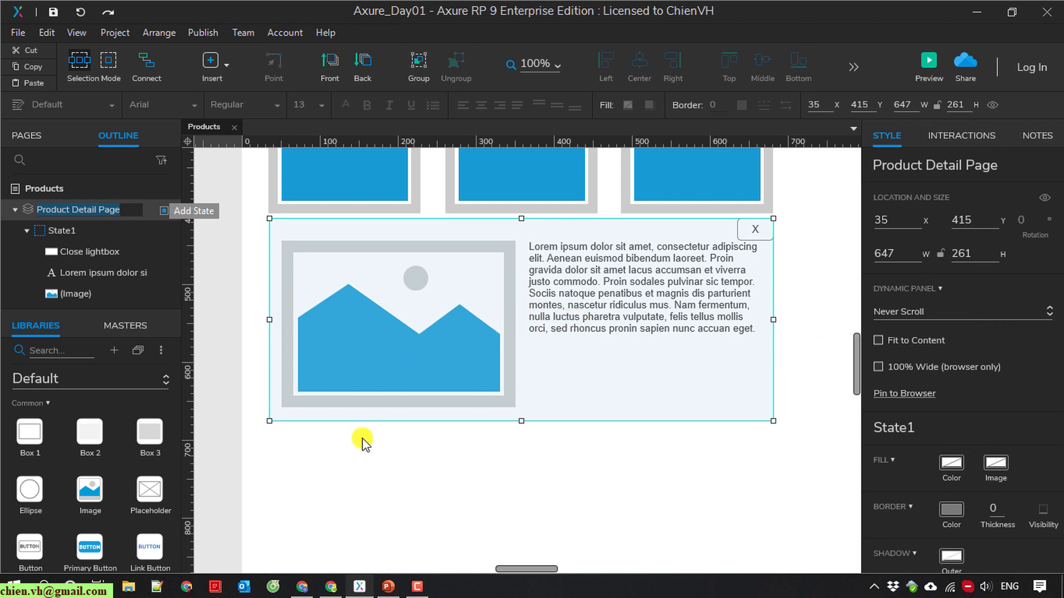
click(70, 230)
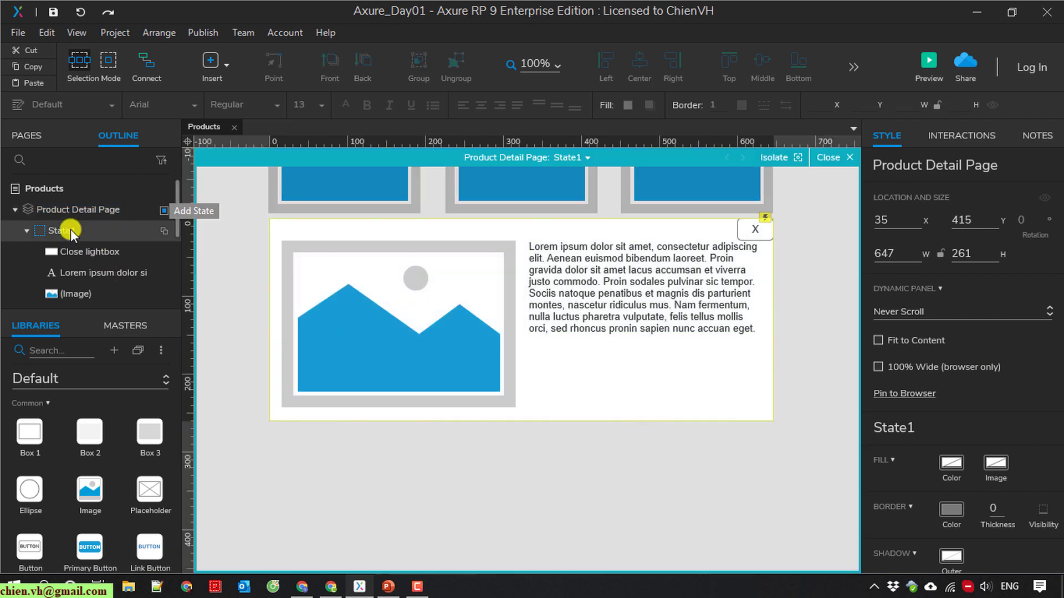
click(79, 250)
scroll(91, 277, down, 1)
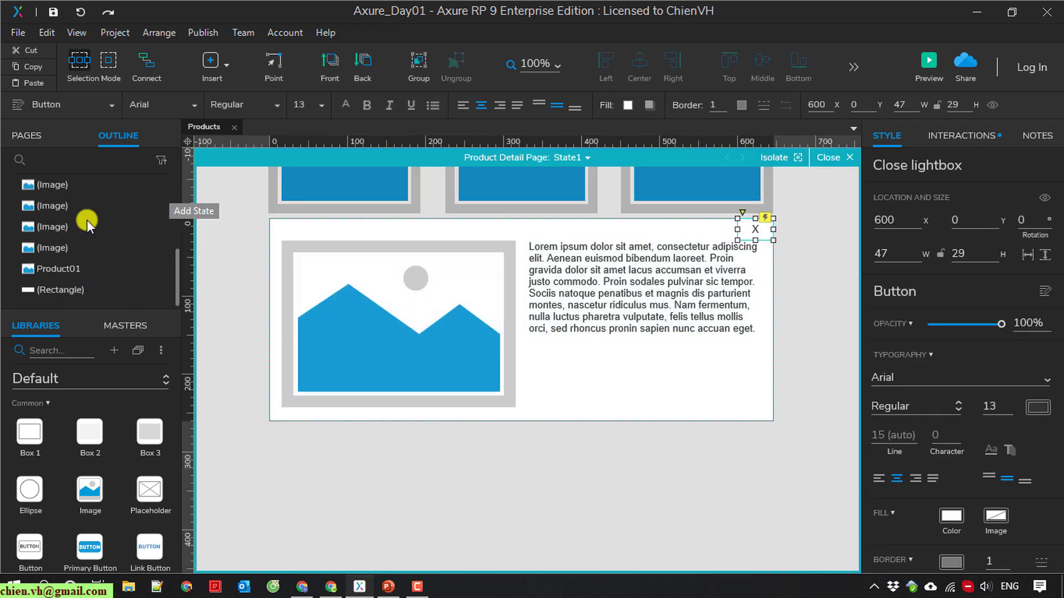
click(98, 215)
click(75, 236)
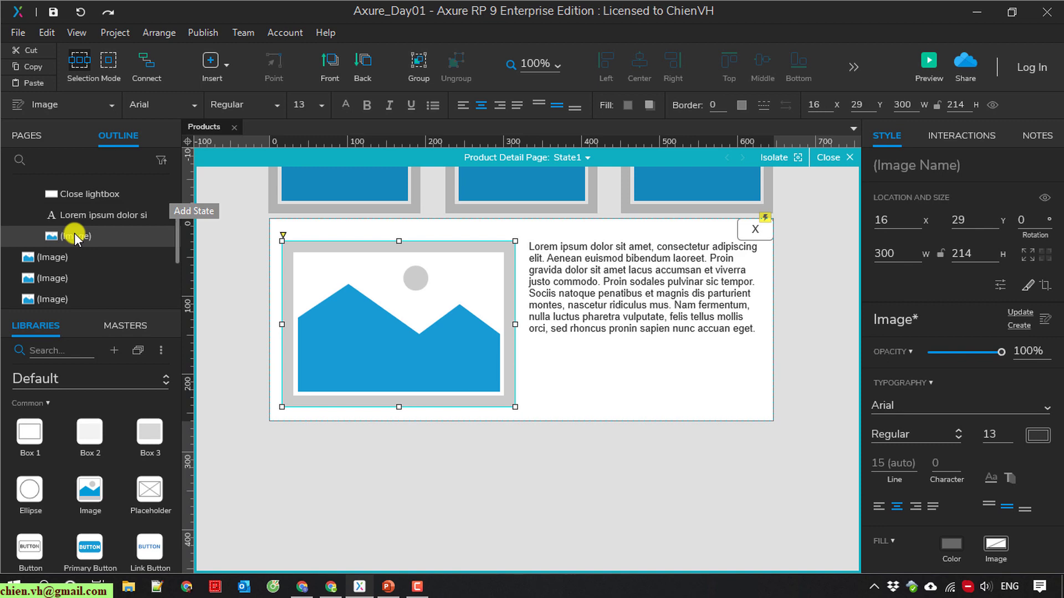
scroll(75, 236, up, 1)
scroll(703, 399, up, 3)
scroll(657, 472, down, 3)
Check the style and interaction settings of the Product Detail Page panel's State1.
click(652, 400)
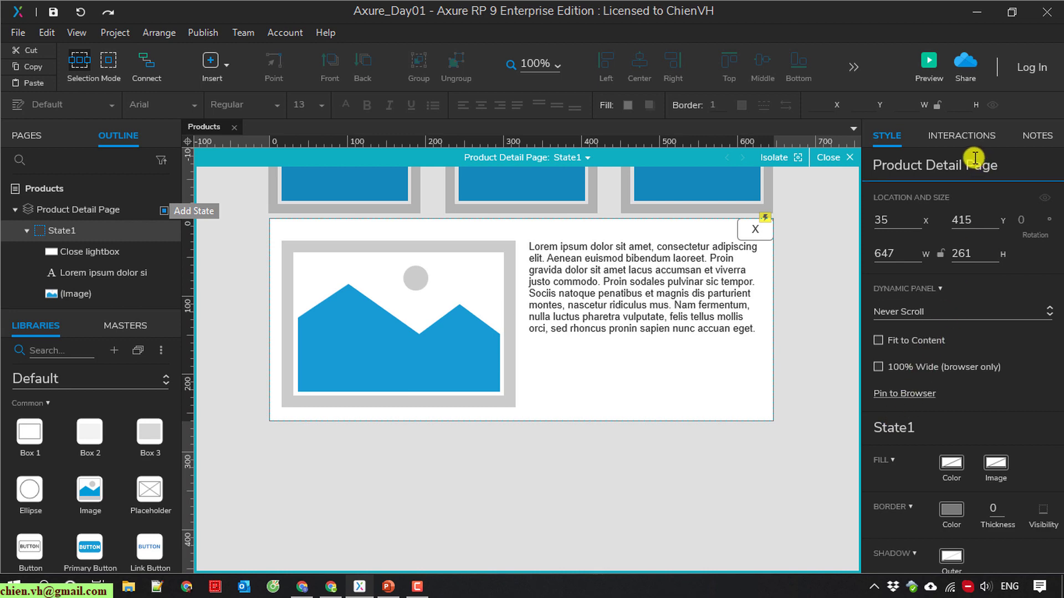
scroll(1029, 290, down, 1)
scroll(1023, 289, up, 1)
click(950, 134)
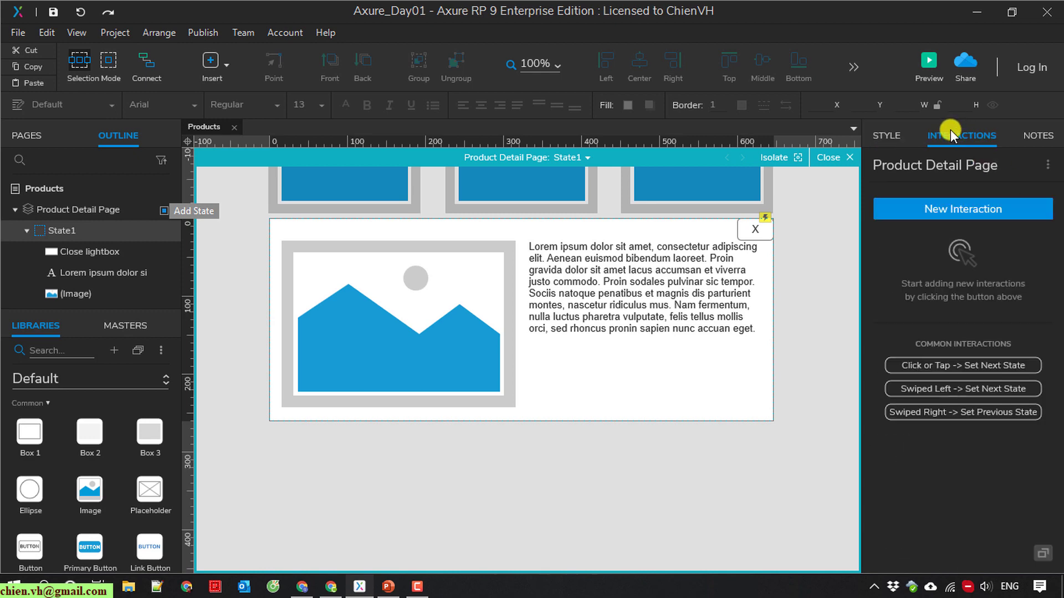
click(882, 137)
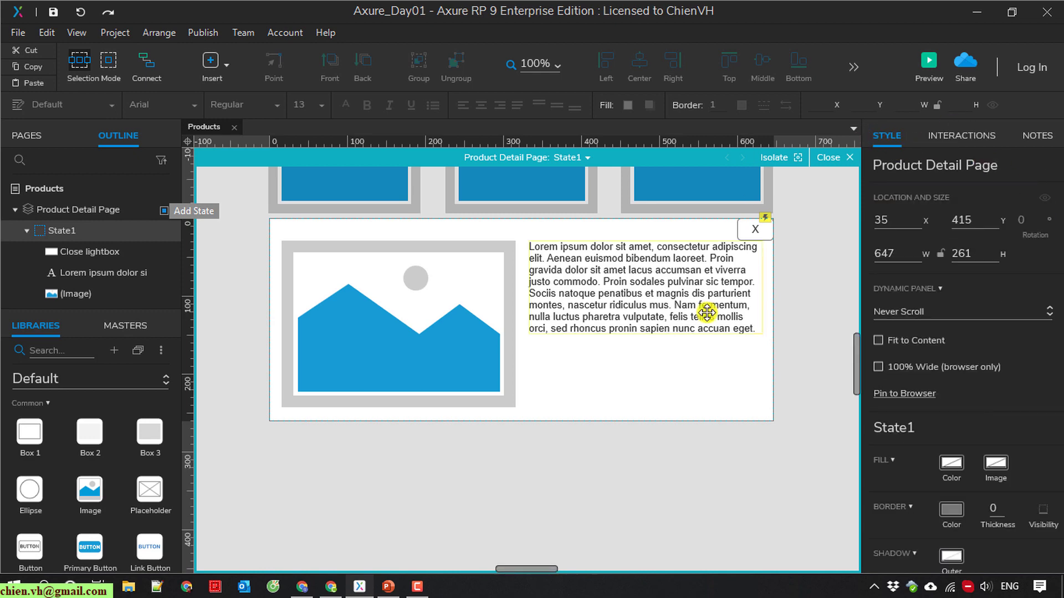
click(722, 294)
click(726, 395)
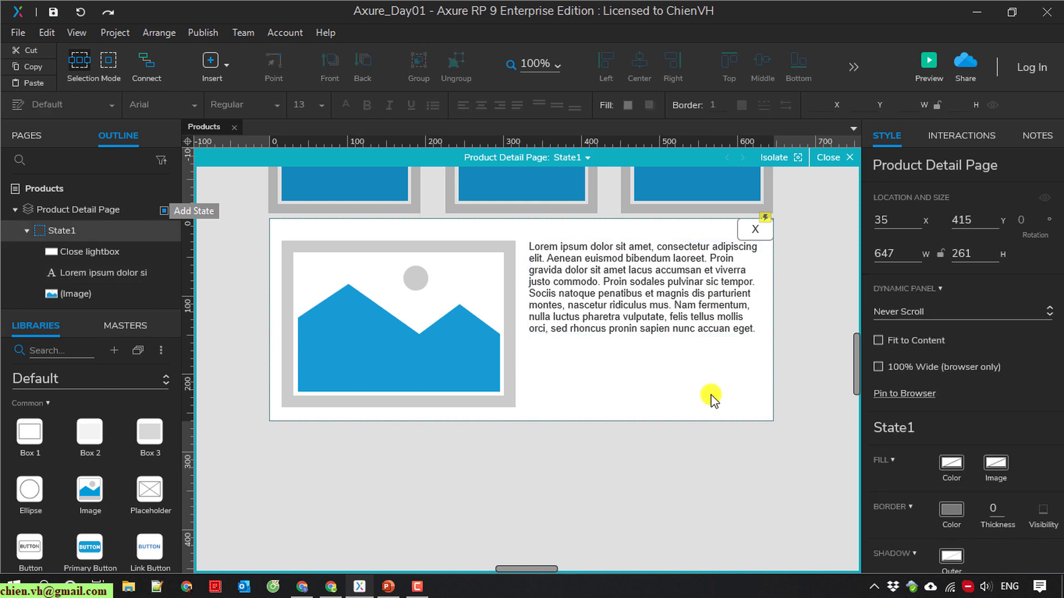
Change Product01's Click or Tap Move action to move the Product Detail Page panel by (50, -250).
scroll(532, 387, up, 10)
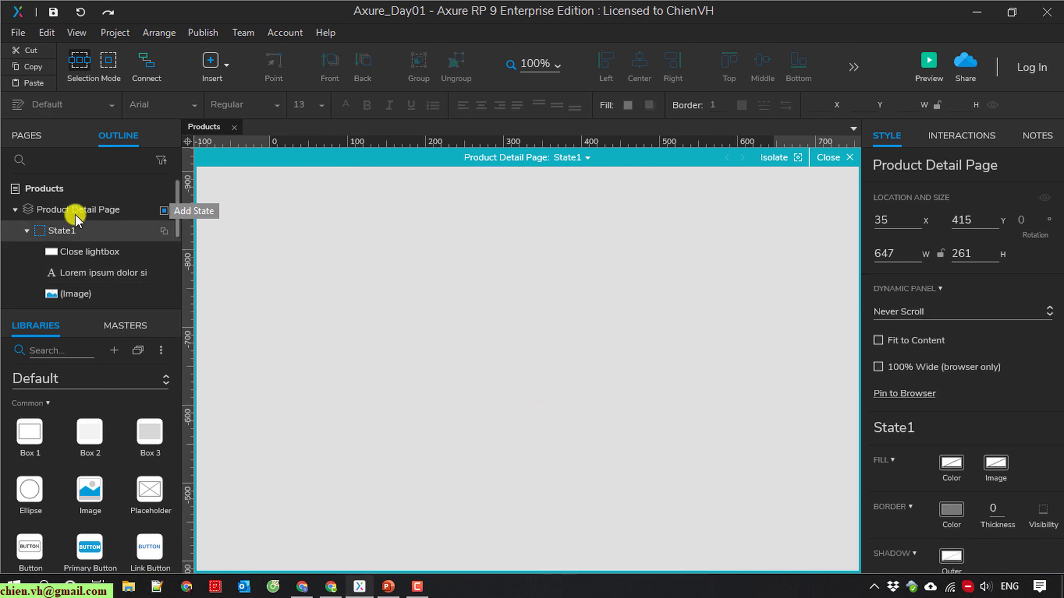
click(55, 210)
scroll(356, 368, up, 3)
click(354, 382)
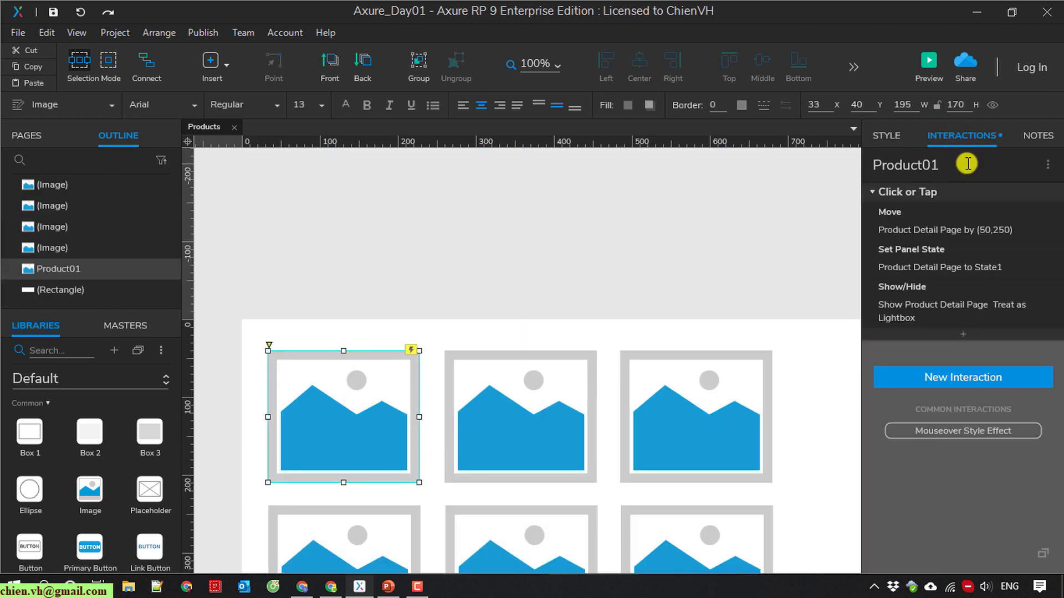
click(952, 233)
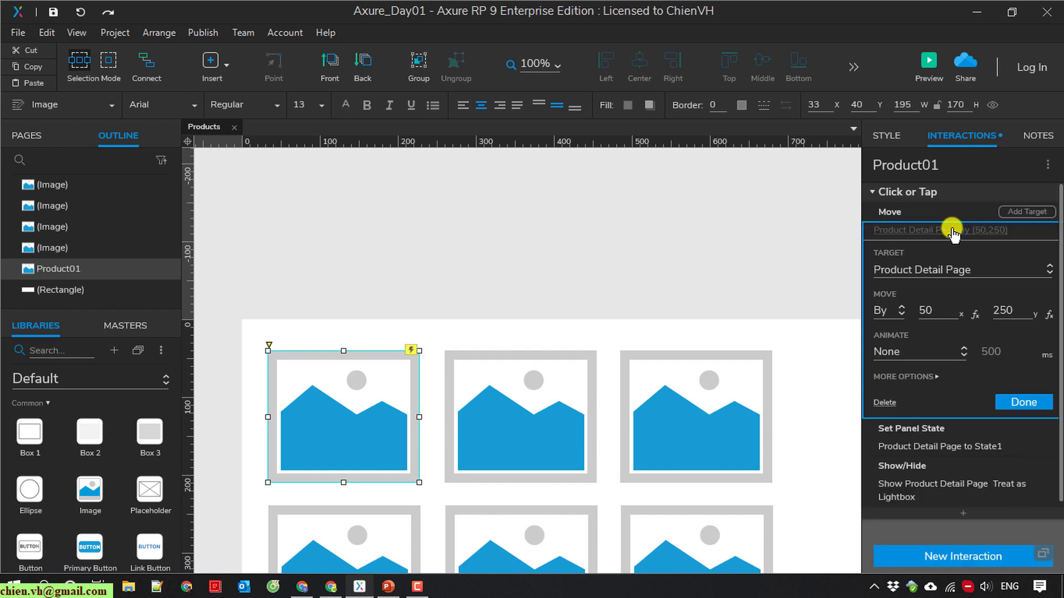
click(996, 309)
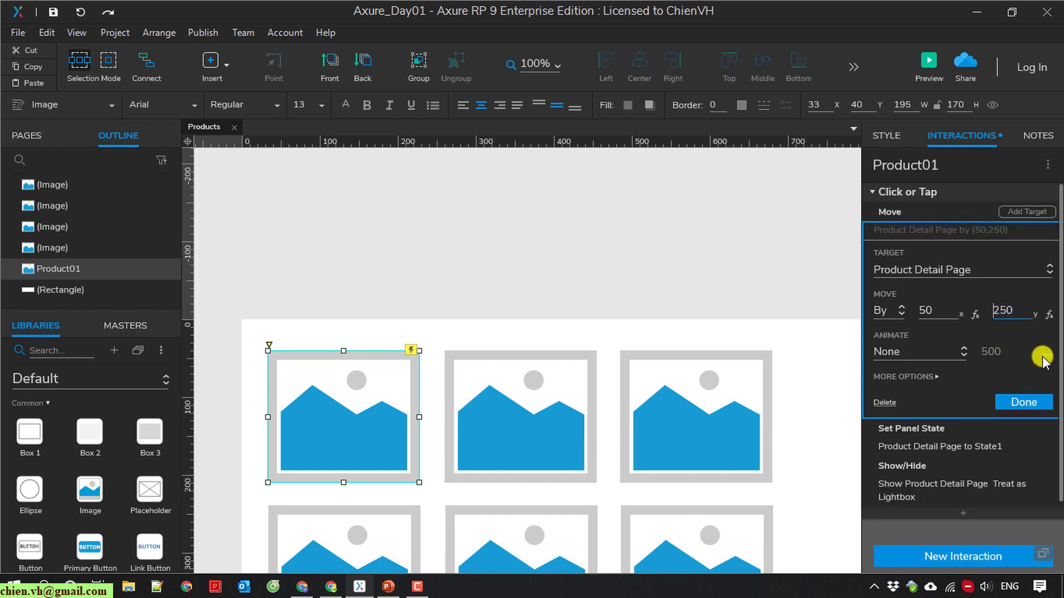
text(-)
key(Return)
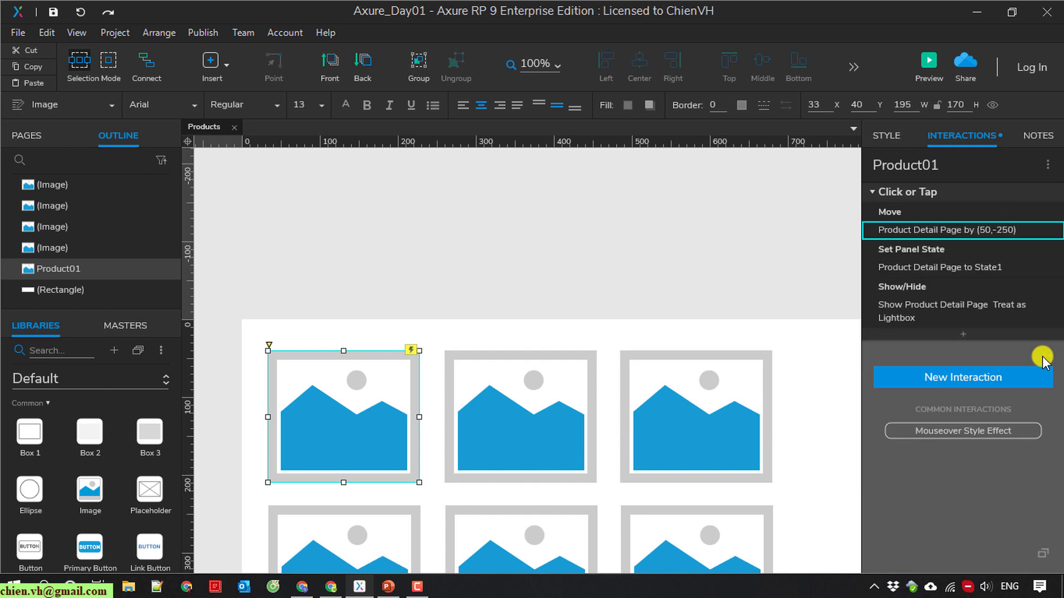
Hide the Product Detail Page panel beneath the product images.
scroll(467, 321, down, 2)
scroll(467, 321, down, 6)
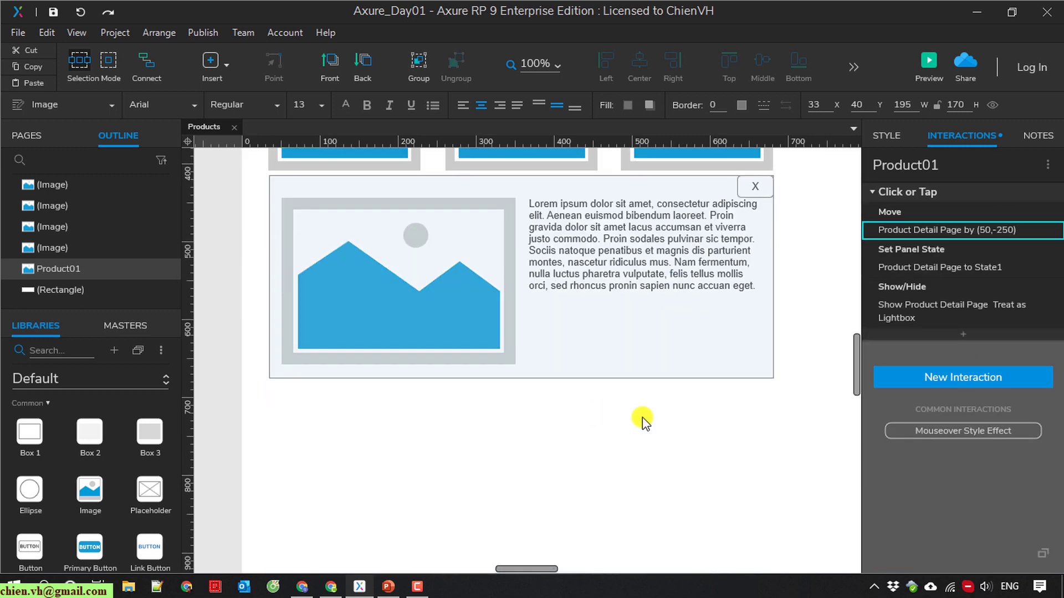
click(801, 337)
scroll(801, 340, up, 2)
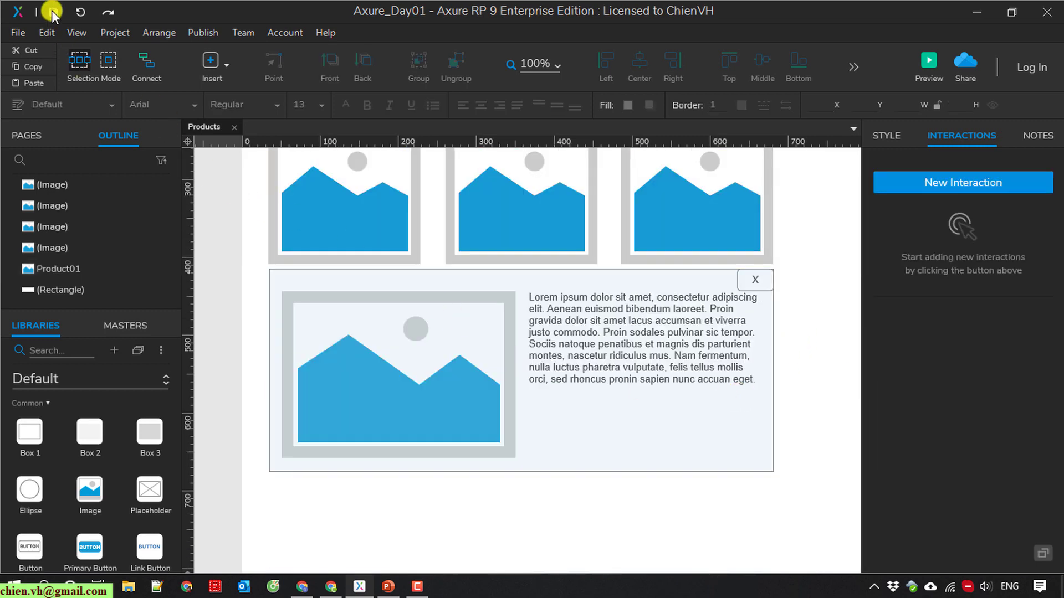
click(735, 433)
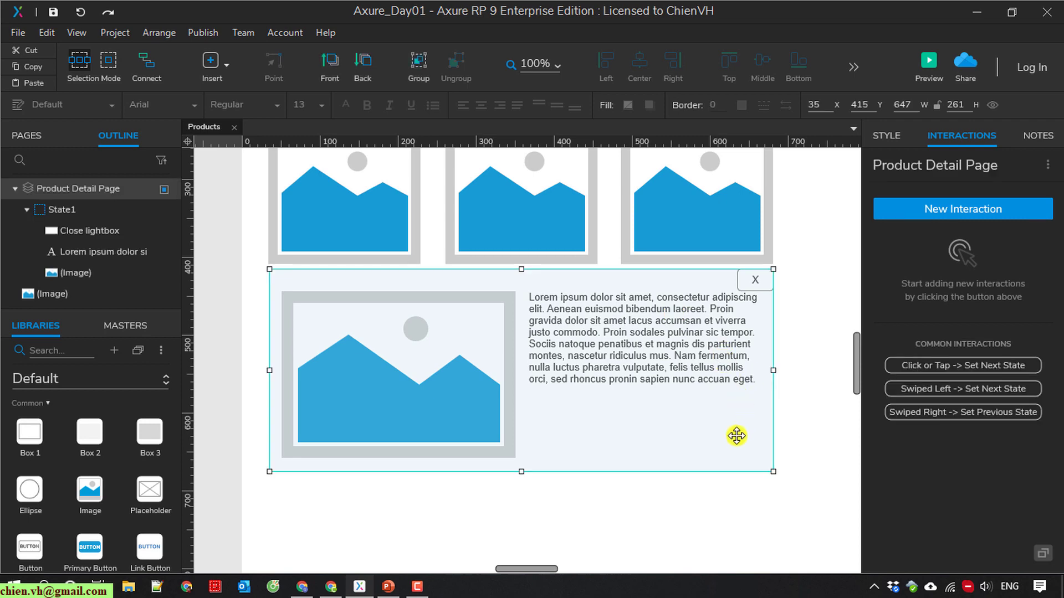
click(886, 136)
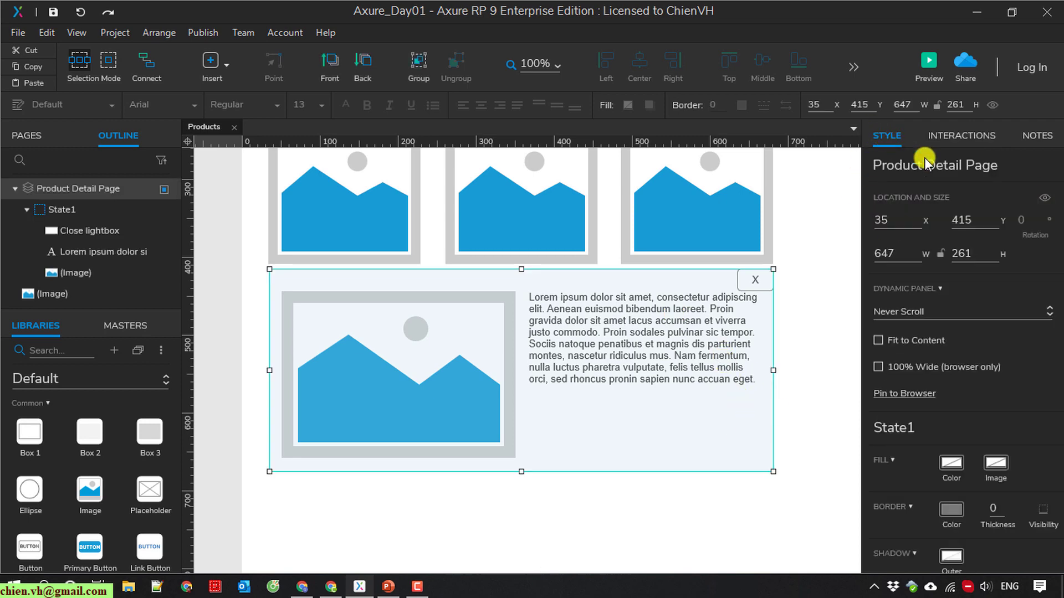
click(1044, 197)
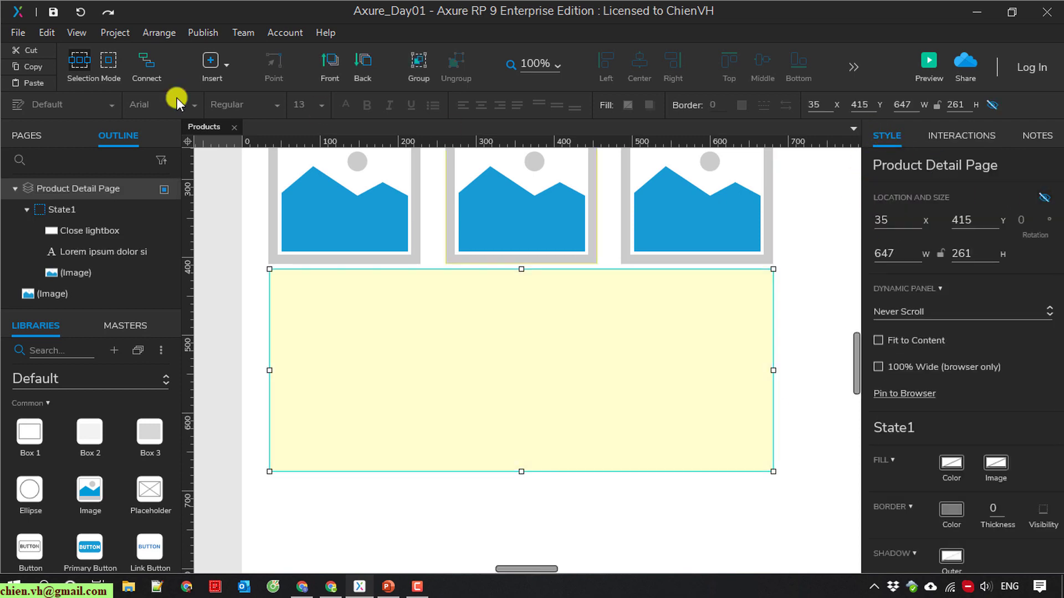
Preview the Products page, test opening the detail lightbox from the first product image and closing it, and return to Axure RP.
click(930, 62)
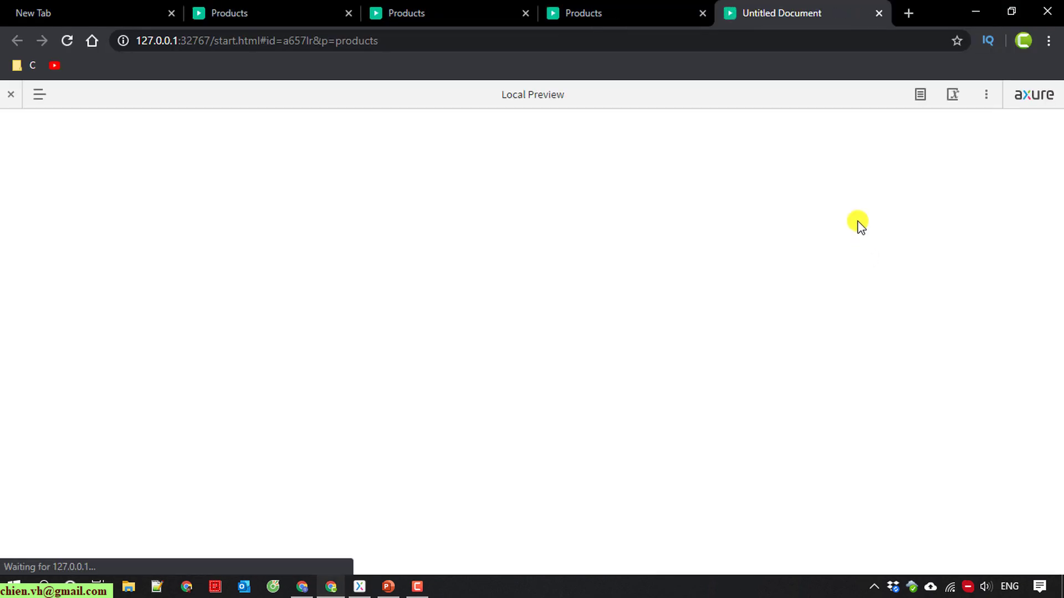
scroll(859, 225, down, 1)
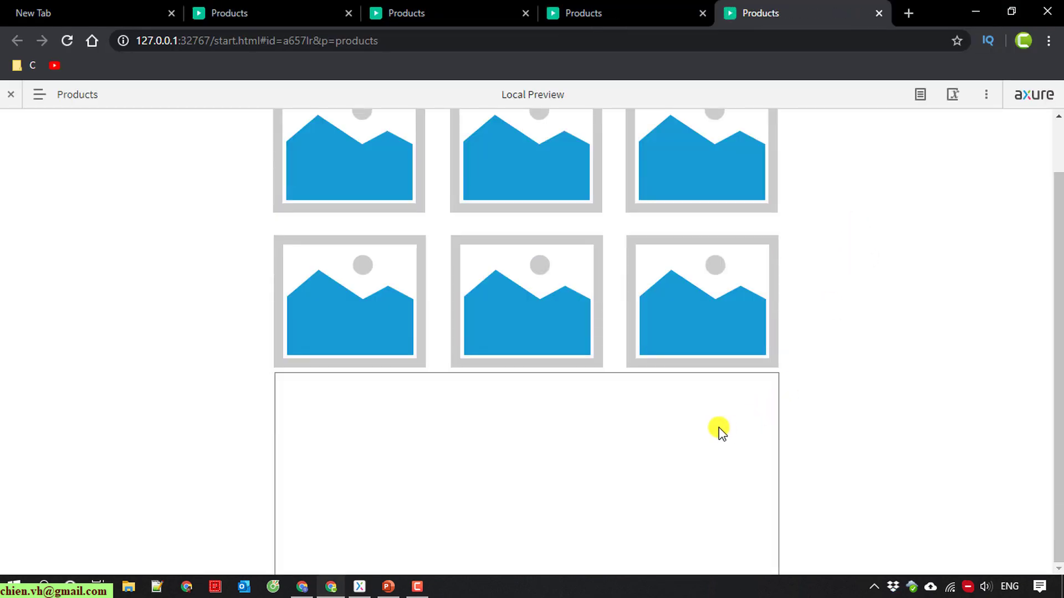
click(365, 162)
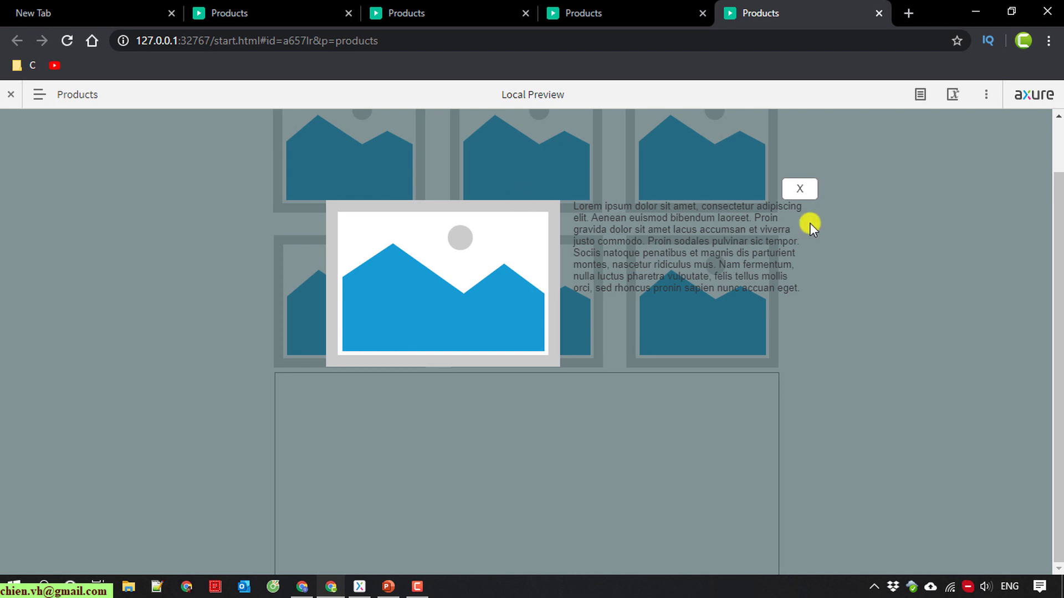
click(801, 189)
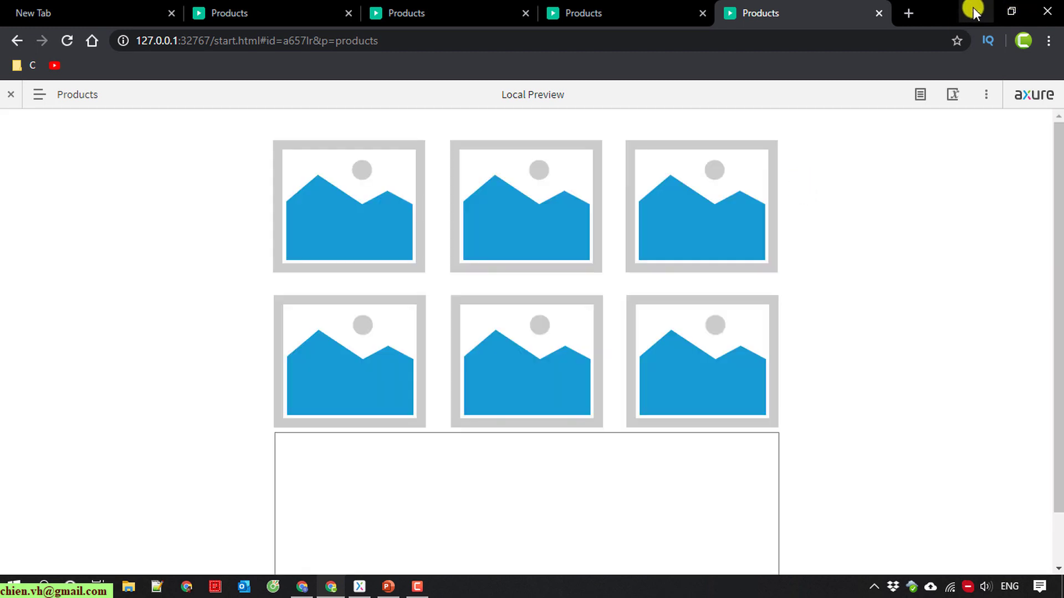
click(973, 8)
Make the Product Detail Page panel visible and send it to the back of the stacking order.
scroll(558, 454, down, 4)
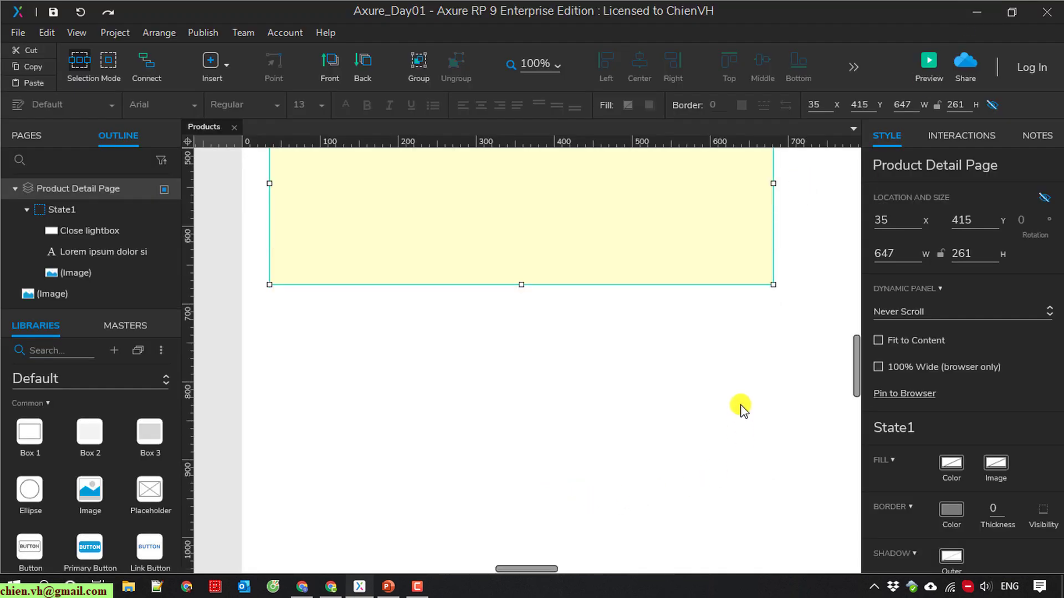
scroll(689, 425, up, 5)
scroll(474, 449, down, 2)
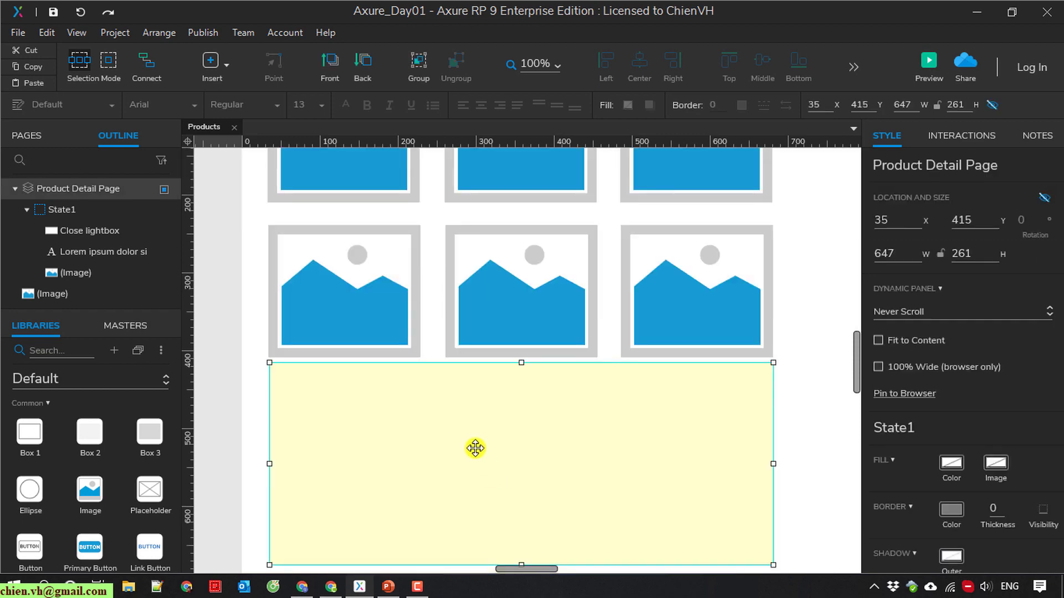
click(1044, 197)
scroll(762, 387, down, 3)
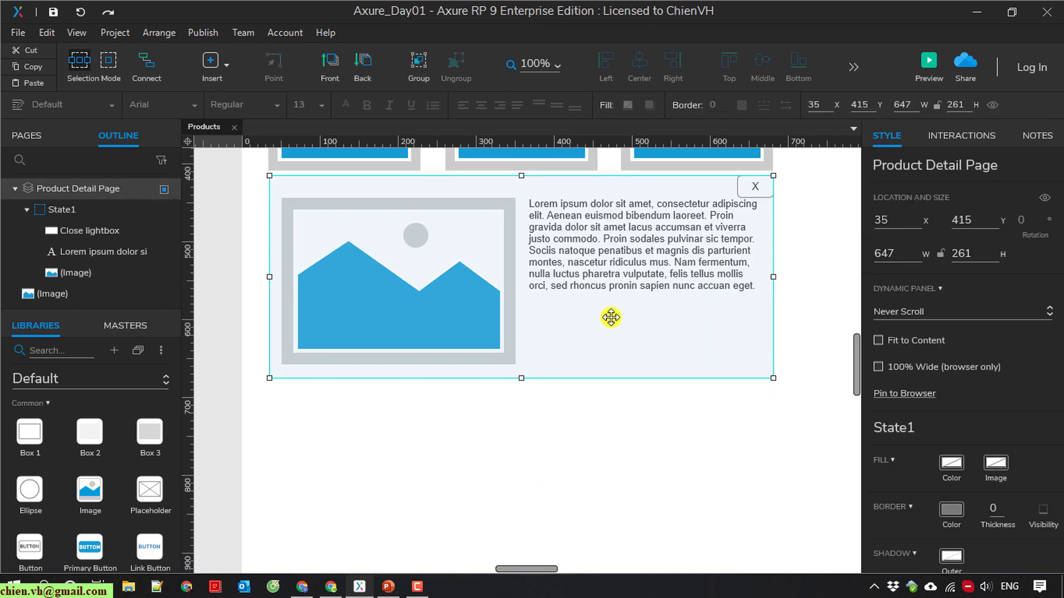
right_click(611, 317)
mouse_move(674, 252)
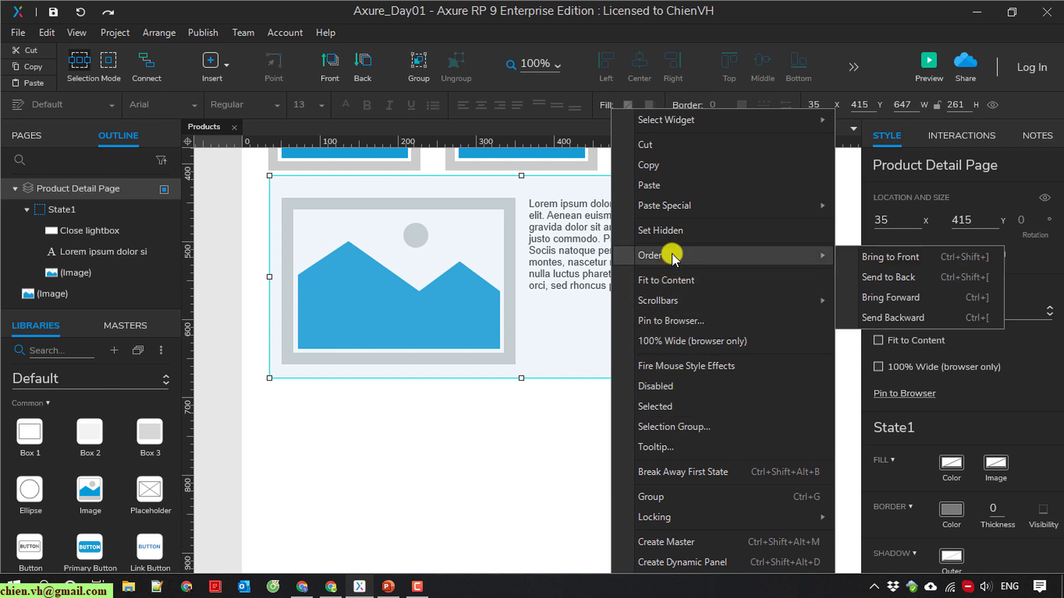
click(889, 209)
Send the rectangle covering the Product Detail Page panel to the back, keeping it aligned with the panel at x 35, y 415.
drag(646, 281, 662, 485)
drag(665, 446, 648, 248)
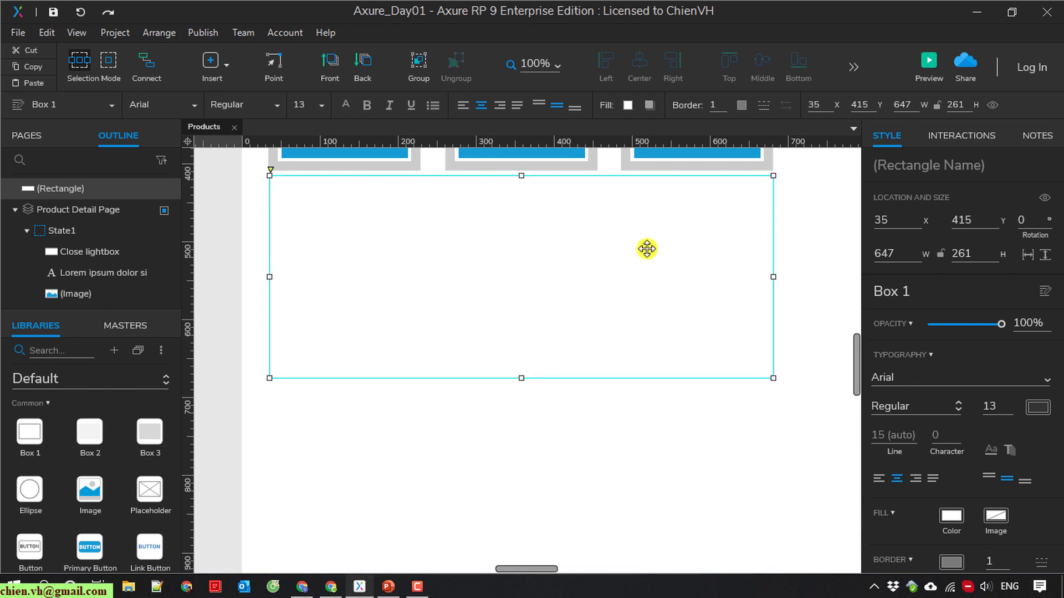
right_click(626, 222)
mouse_move(704, 255)
click(905, 277)
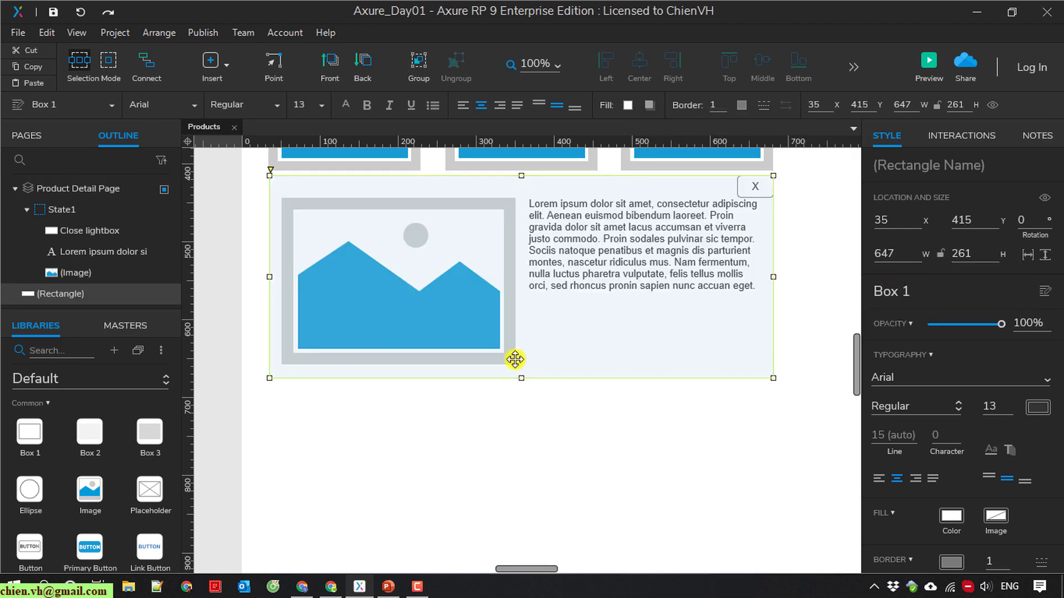
Move the rectangle into State1 of the Product Detail Page panel in the outline, beneath its image.
click(839, 312)
click(765, 315)
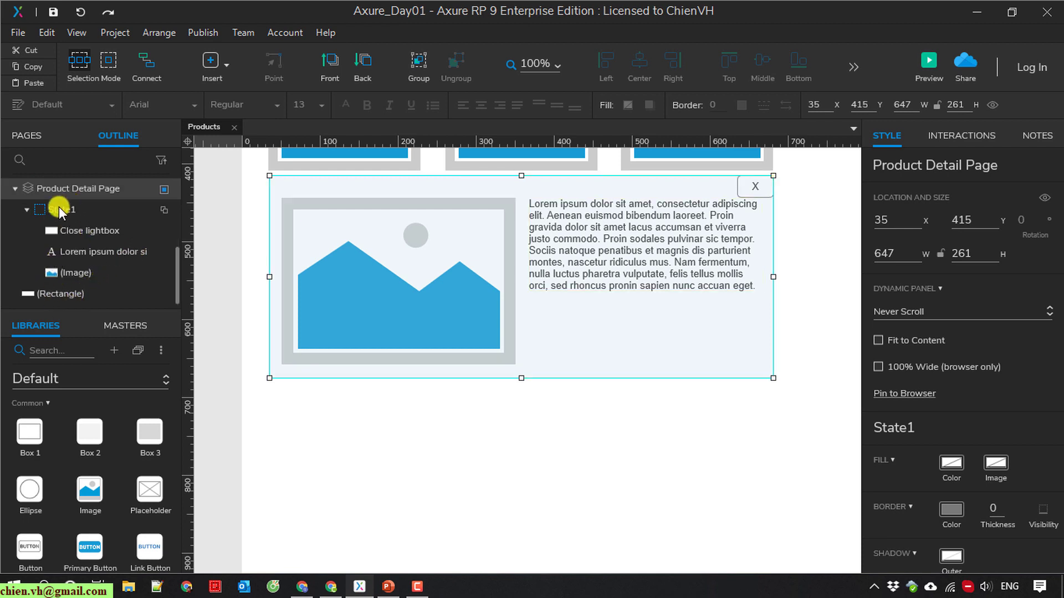
scroll(27, 188, up, 2)
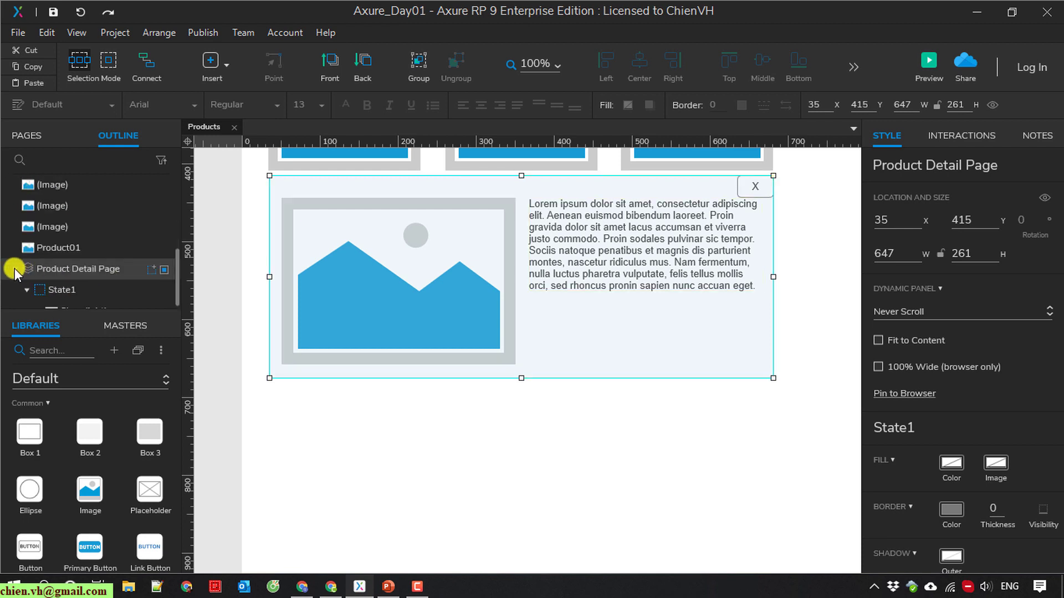
scroll(70, 240, down, 2)
click(32, 290)
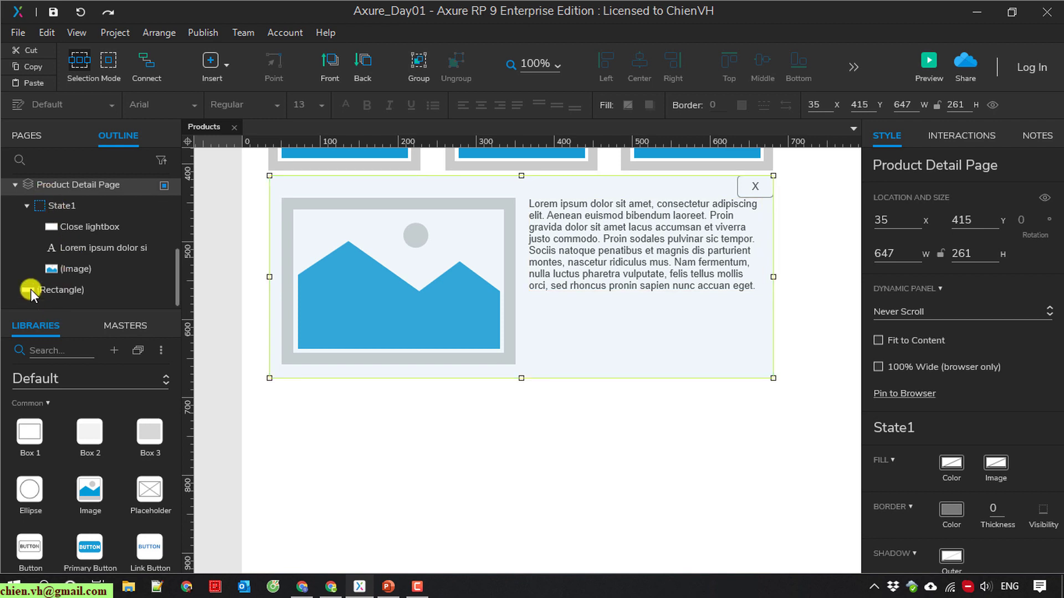
drag(38, 293, 80, 292)
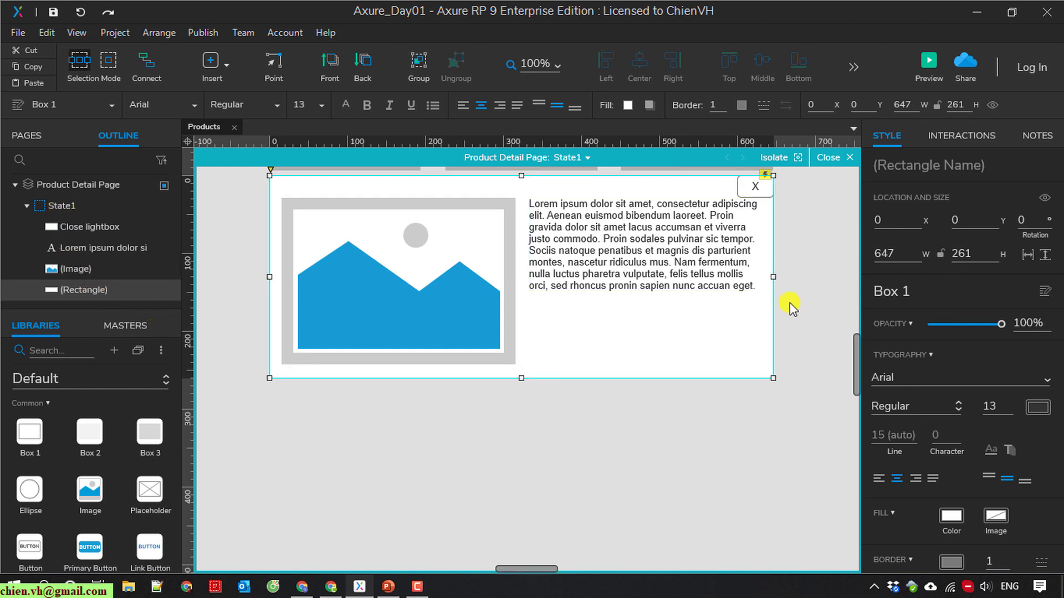
Preview the Products page to check the detail panel with its rectangle background, and return to Axure RP.
click(926, 61)
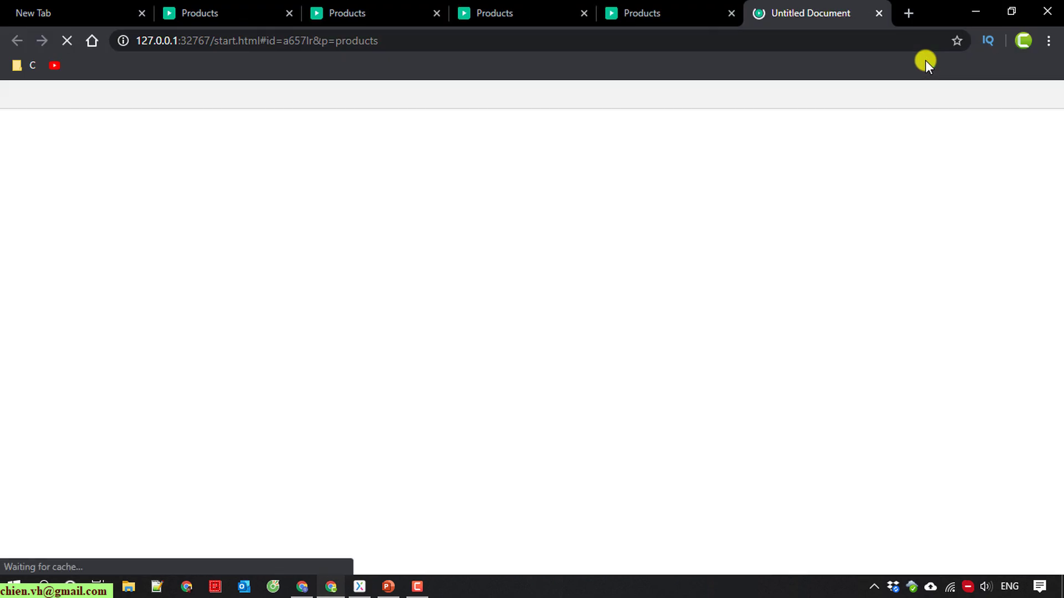
scroll(700, 278, down, 1)
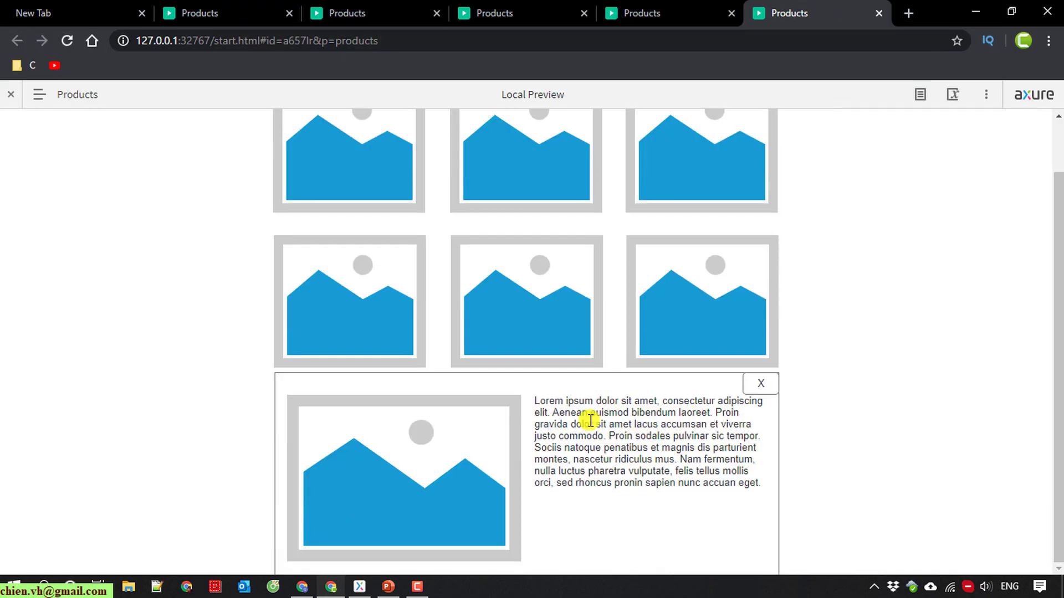
click(976, 11)
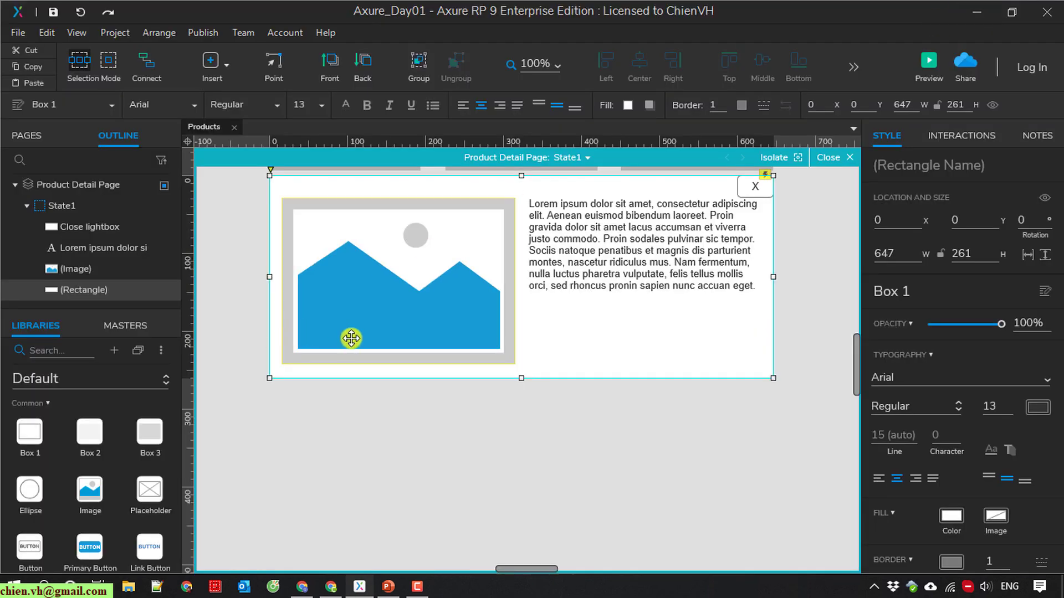
Hide the whole Product Detail Page panel, including its State1 contents.
click(1044, 198)
click(53, 206)
click(53, 208)
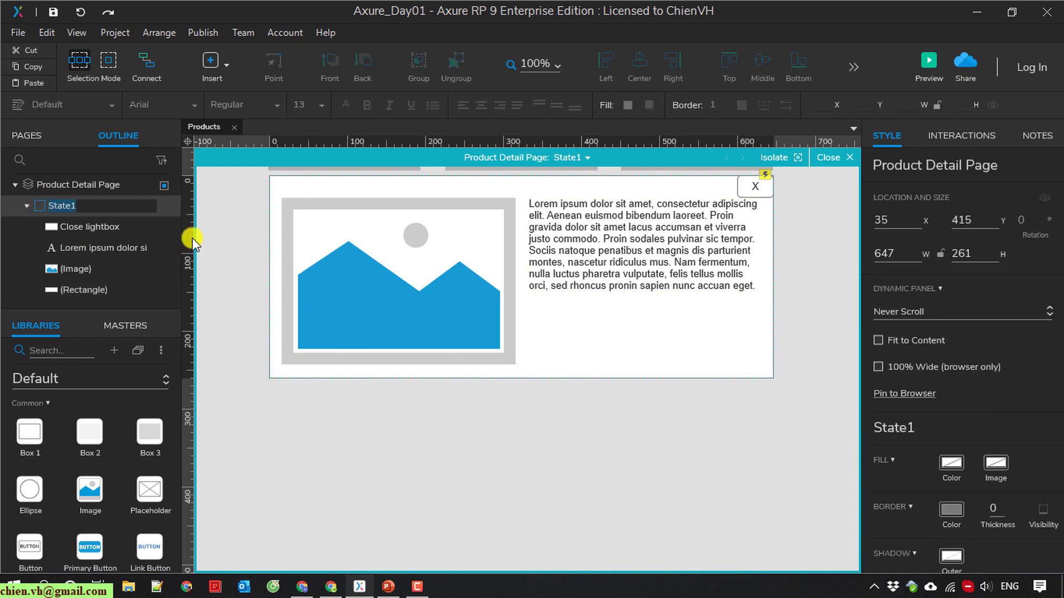
click(522, 423)
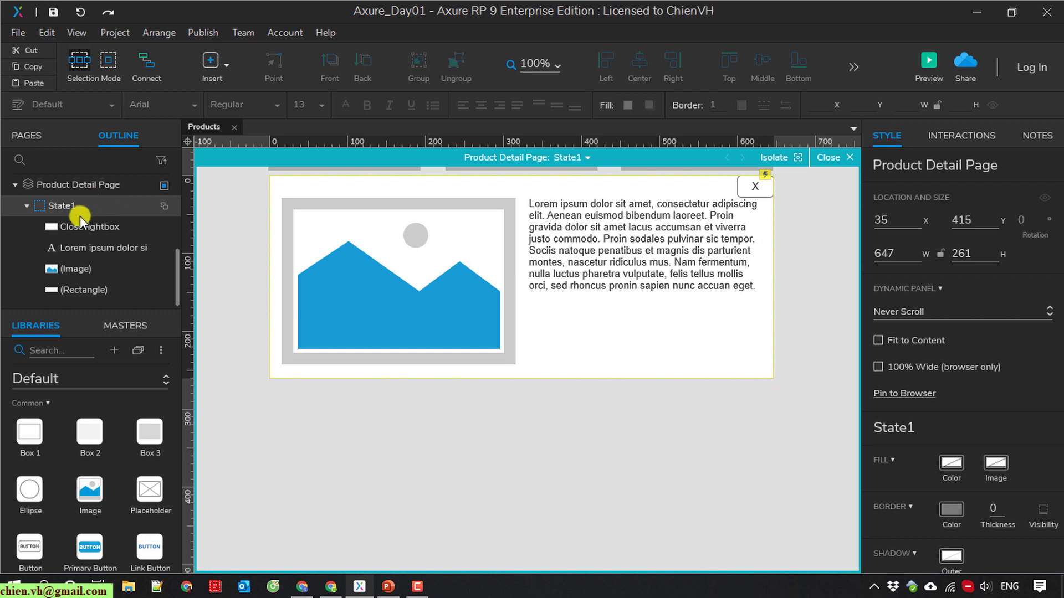
click(53, 186)
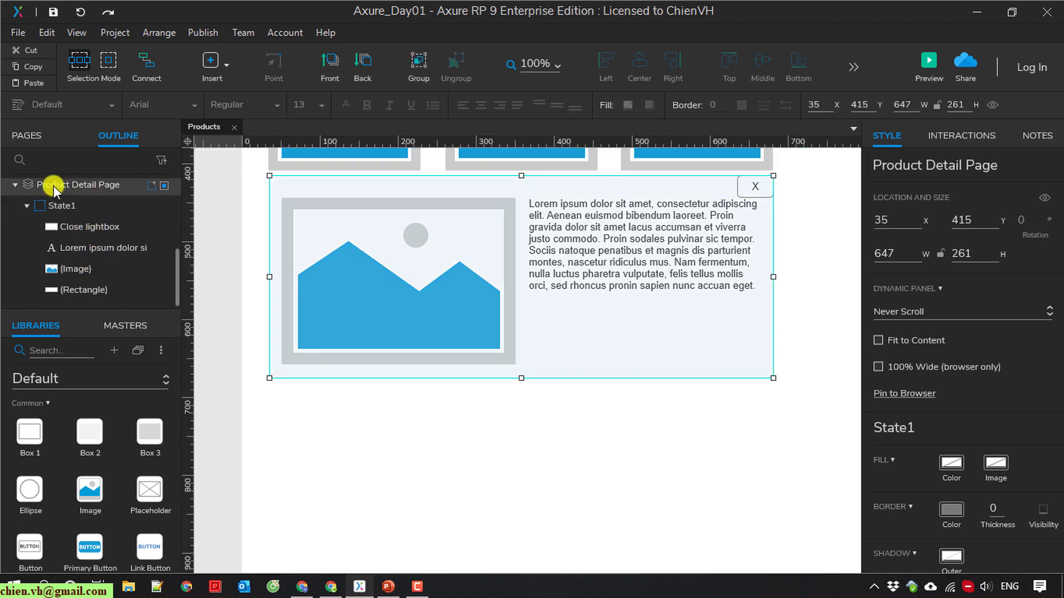
click(1042, 196)
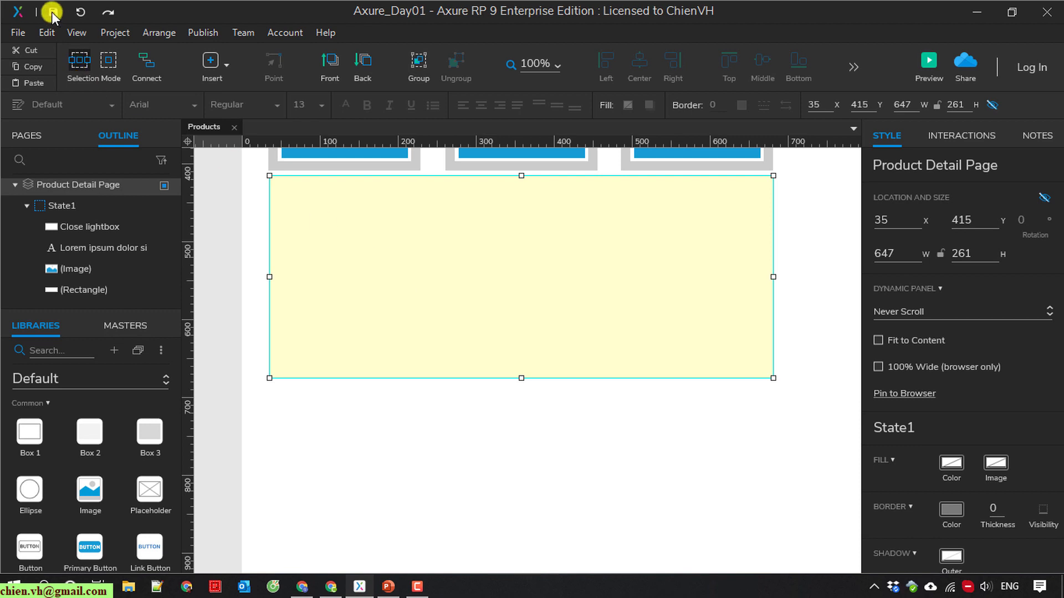
Preview the Products page, repeatedly open and close the detail lightbox using the first product image and X button, and return to Axure RP.
click(927, 63)
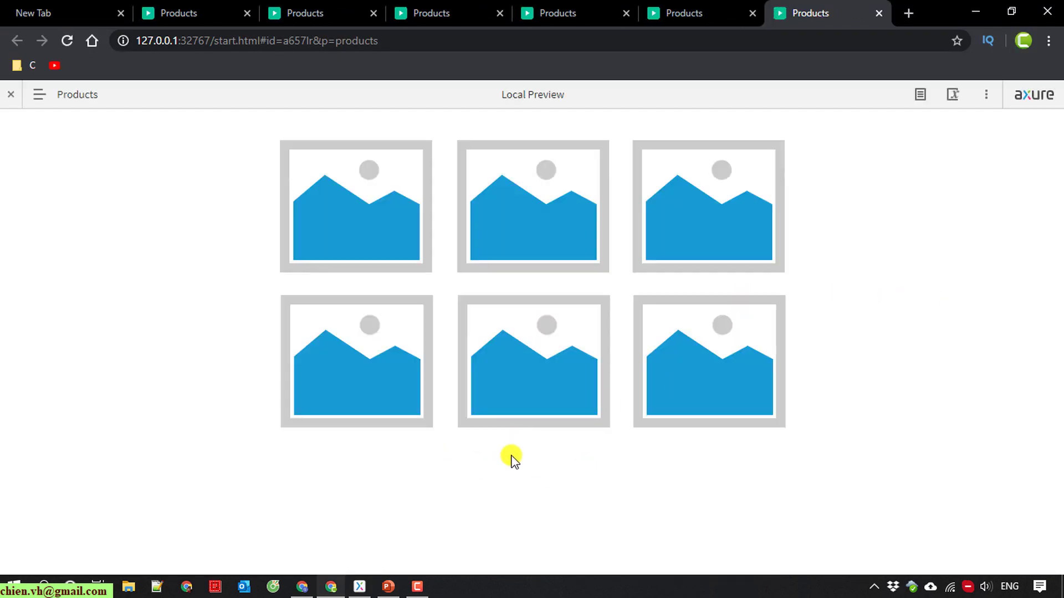
click(355, 211)
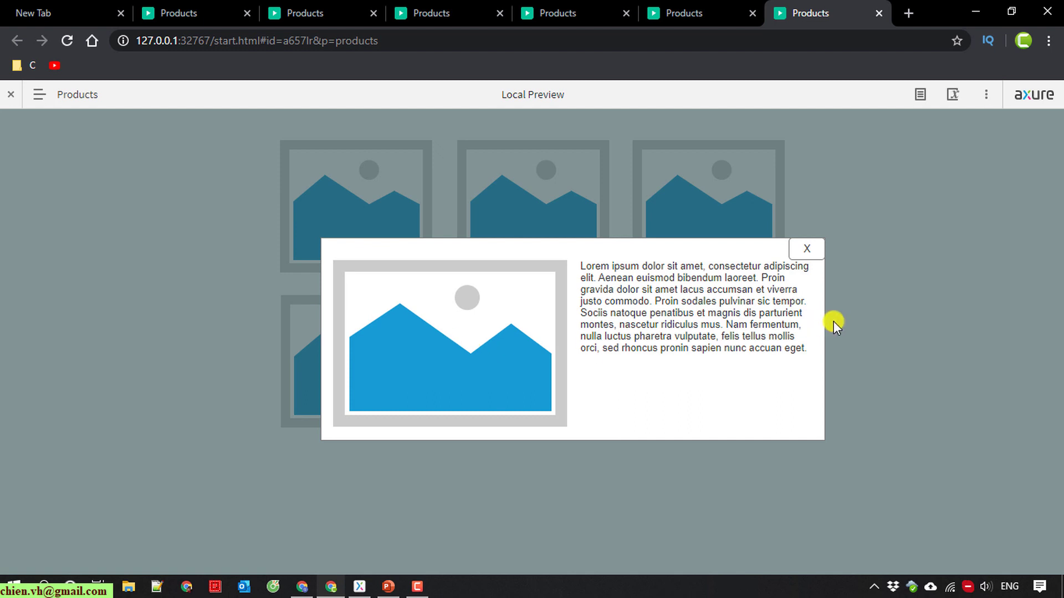
click(809, 248)
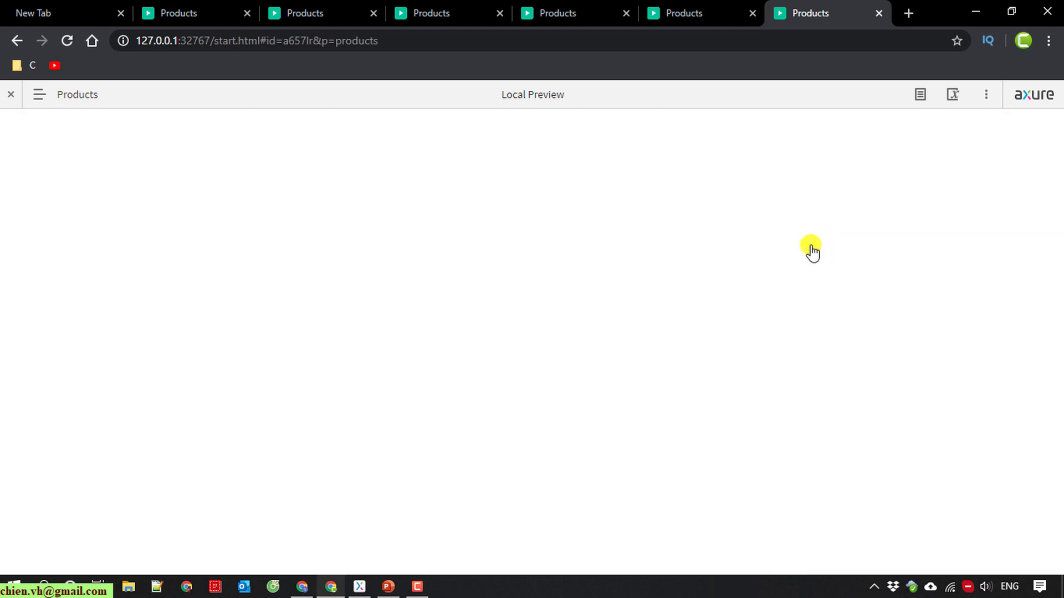
click(355, 204)
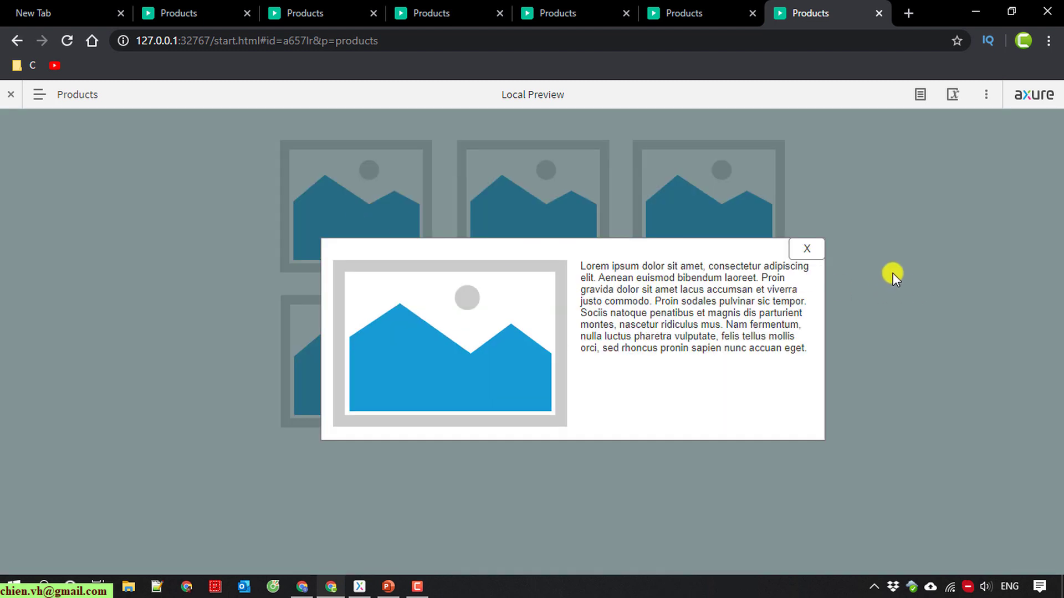
click(810, 249)
click(383, 194)
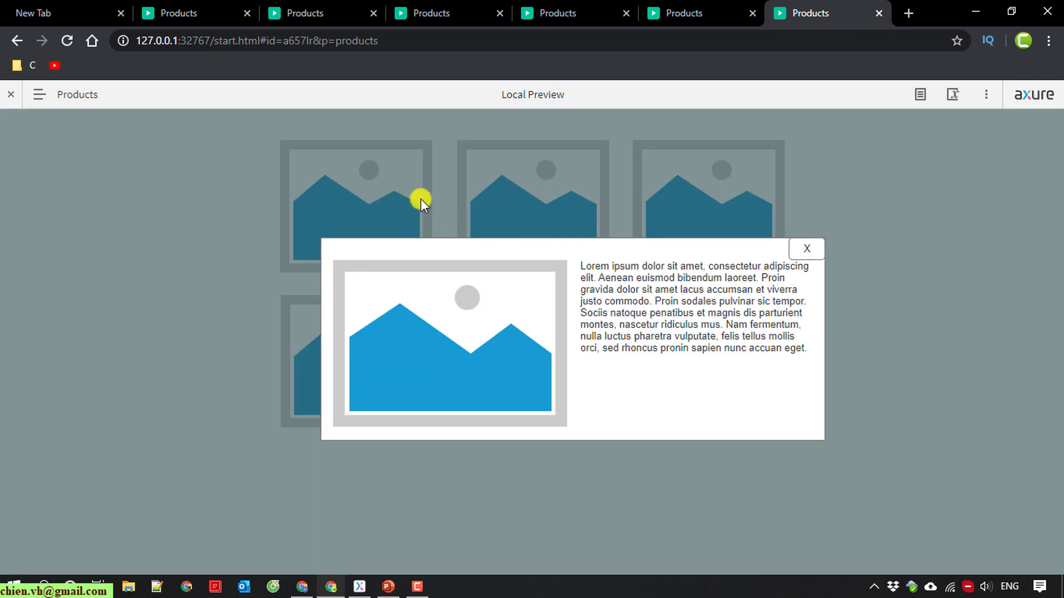
click(805, 251)
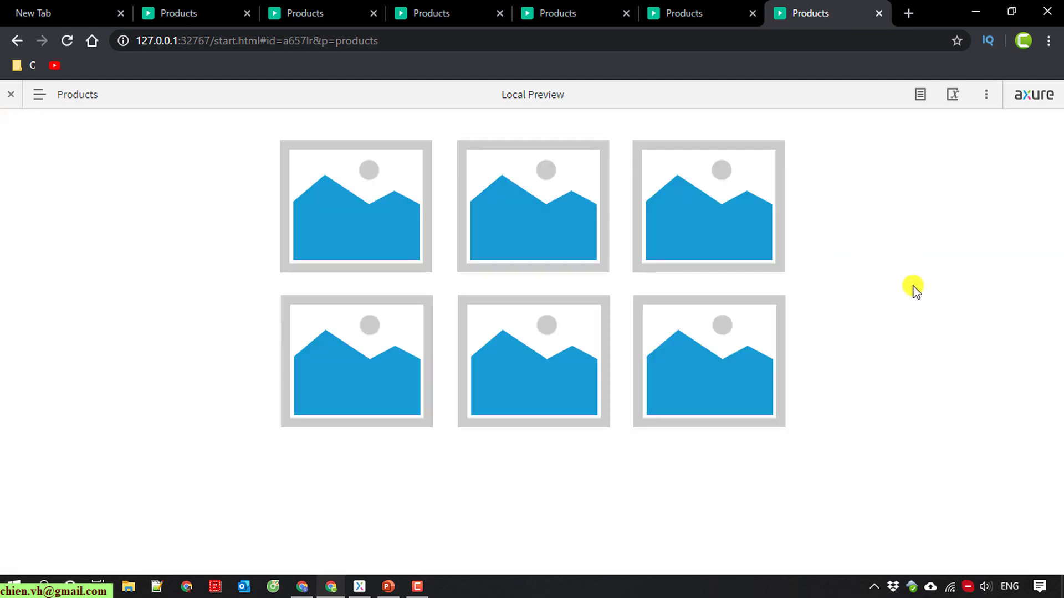
click(975, 8)
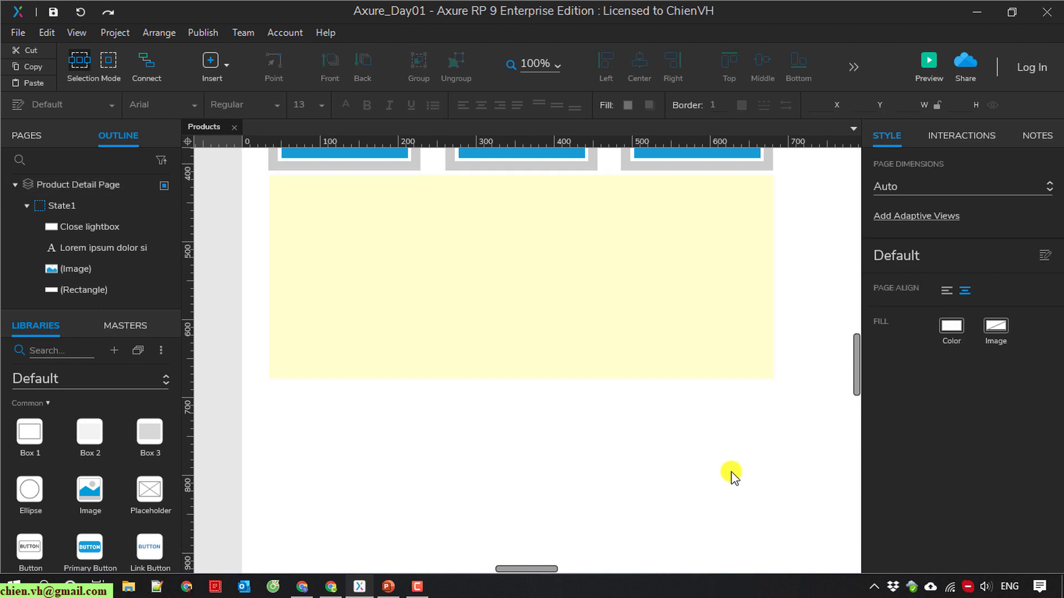
scroll(731, 473, up, 3)
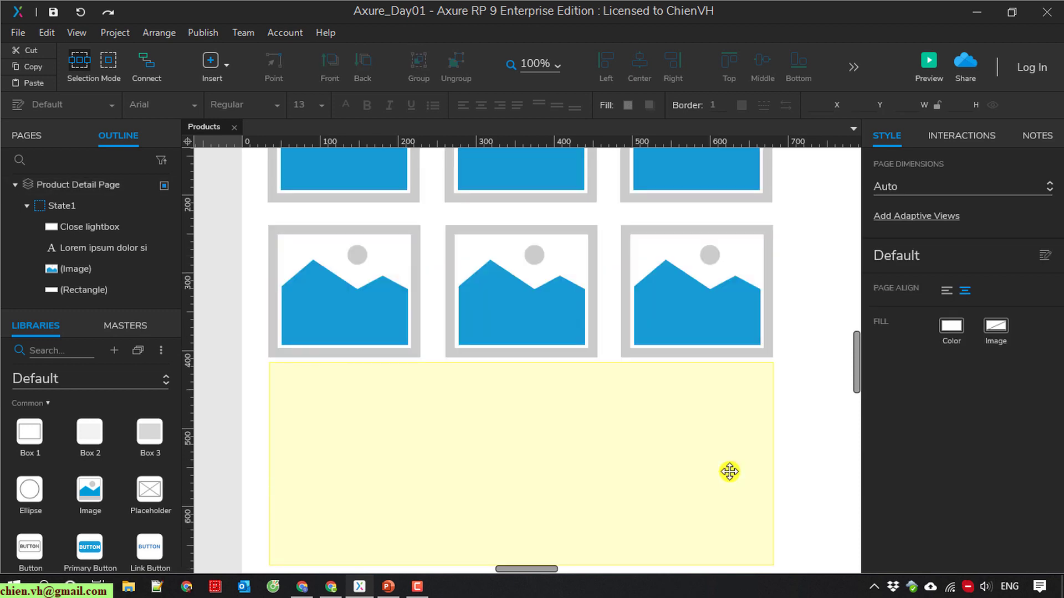